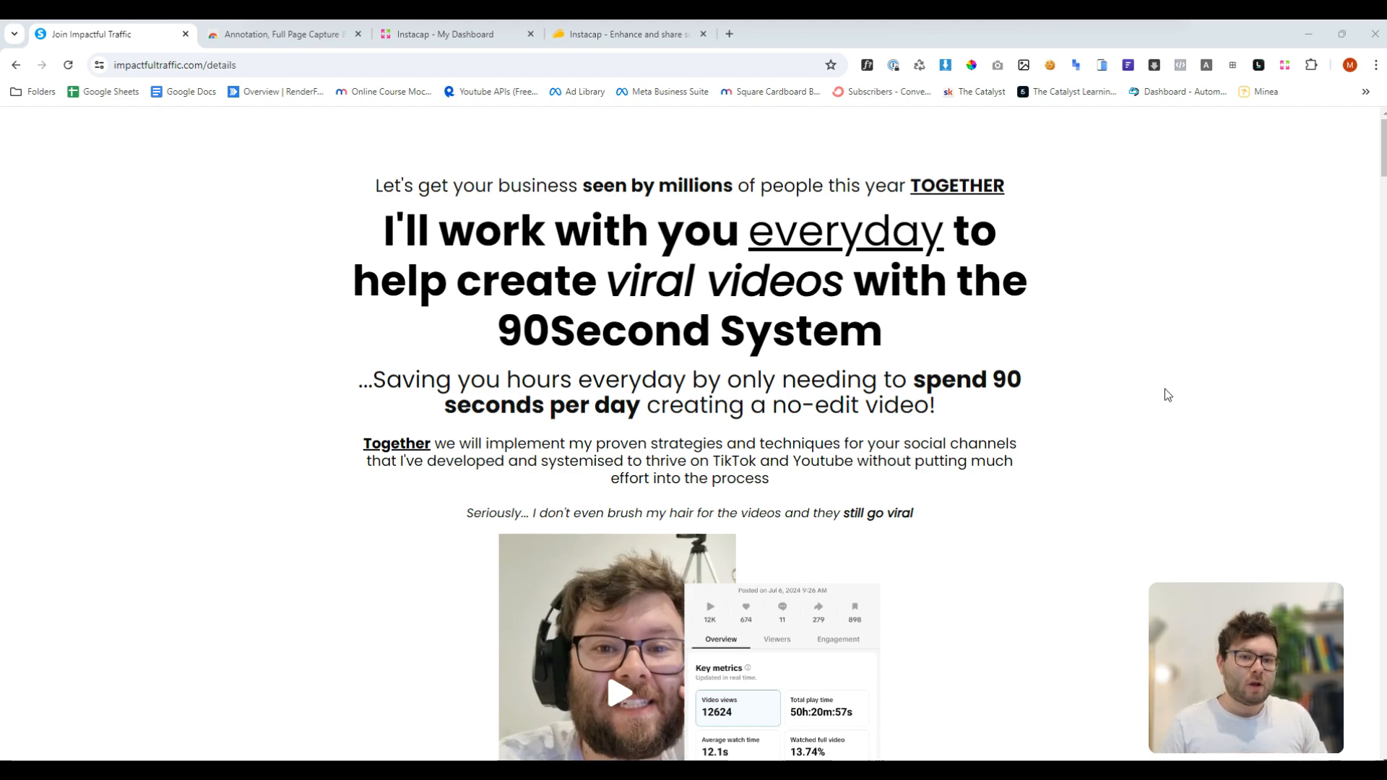
- Open the Instacap dashboard from the extension's menu
key("ctrl+Tab")
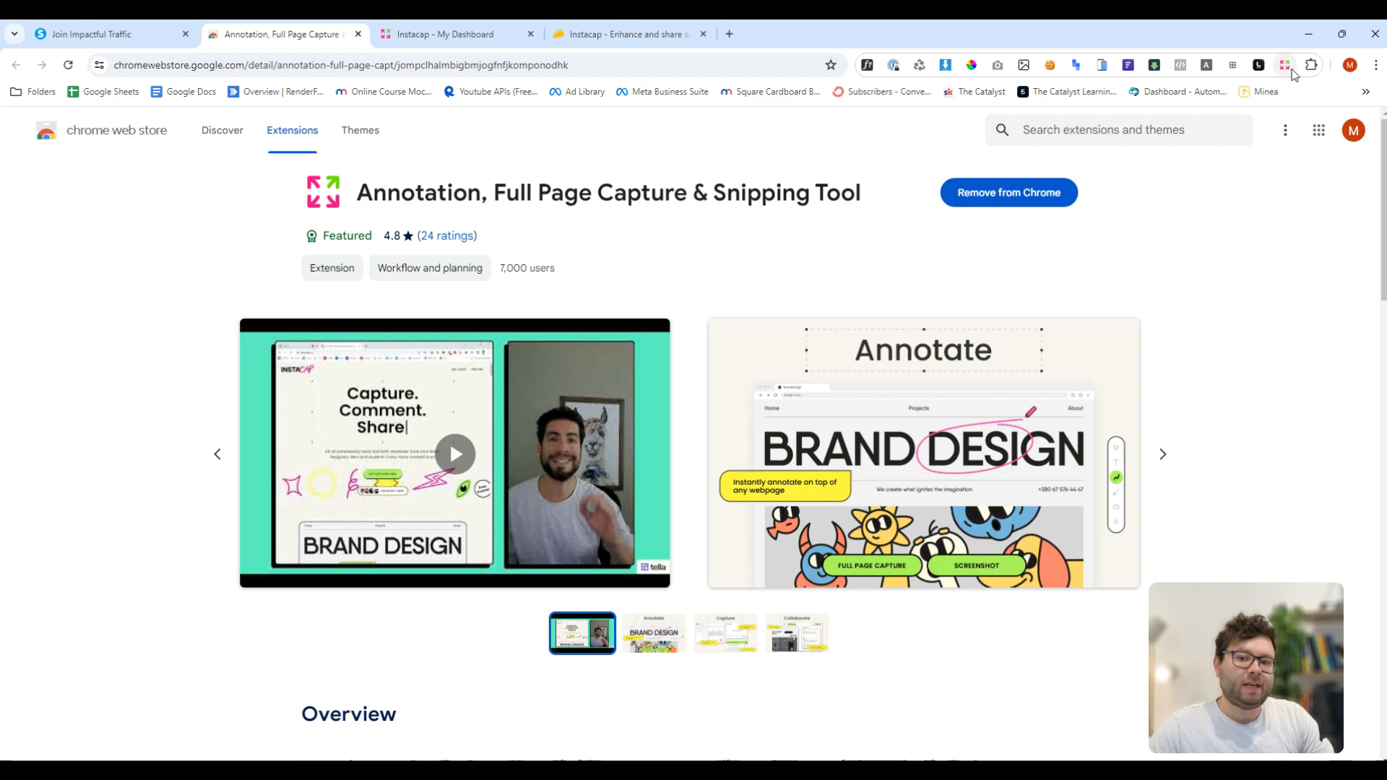
left_click(1289, 69)
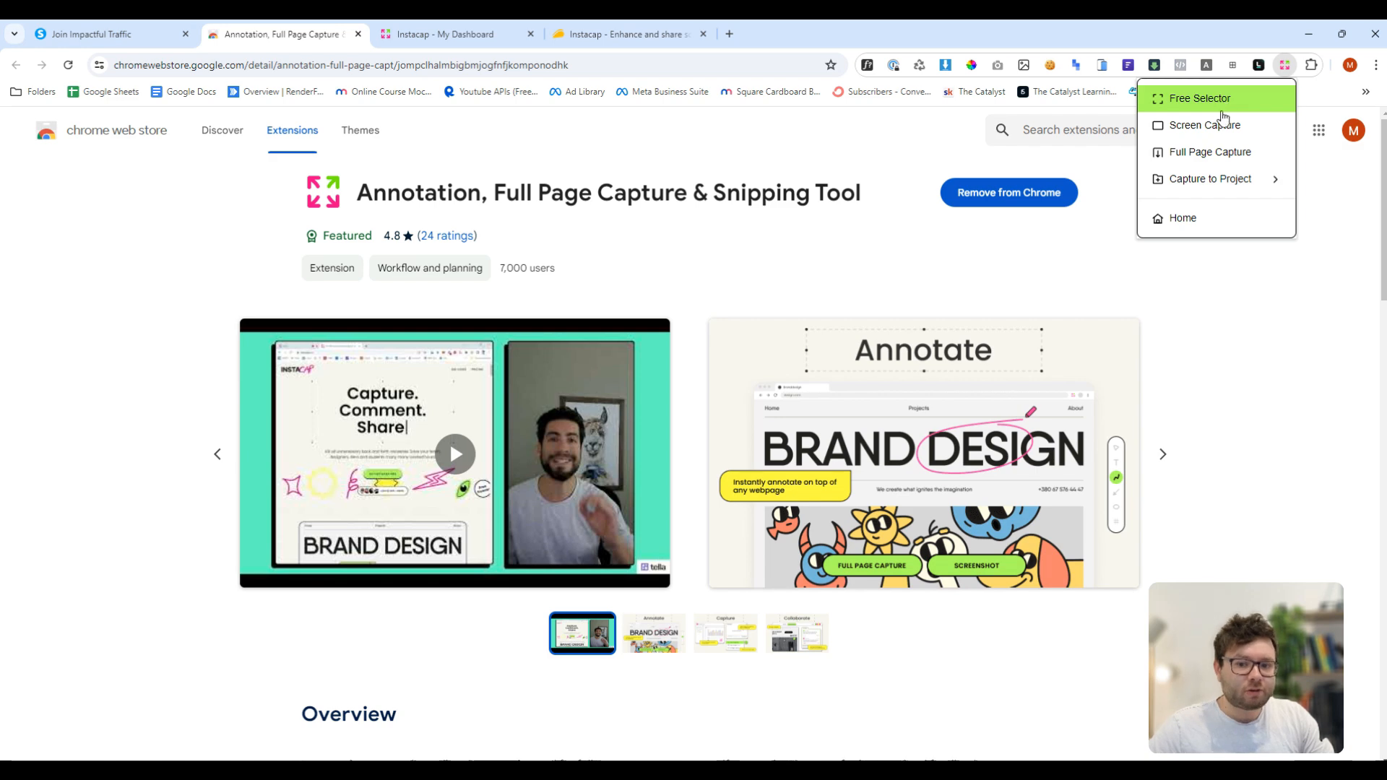
left_click(1197, 181)
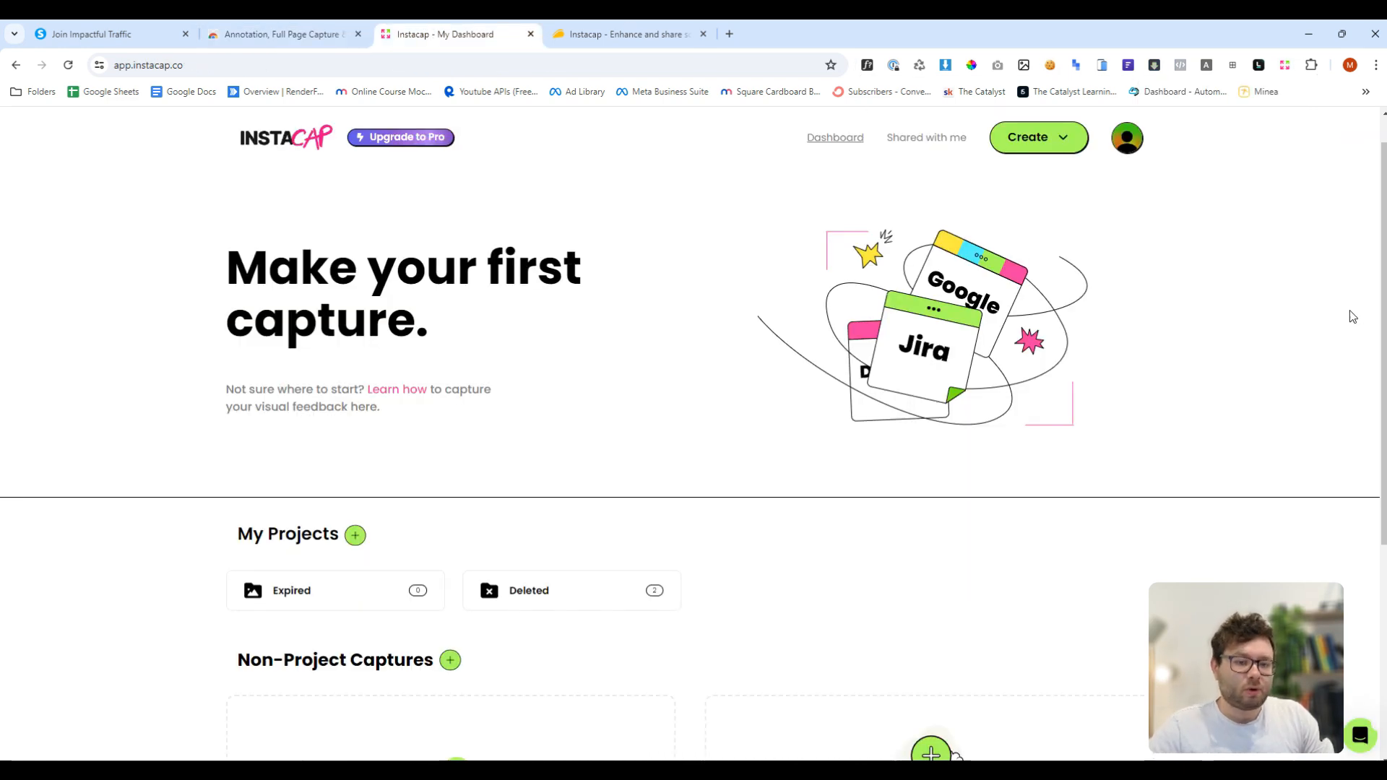
scroll(1108, 316, "down", 5)
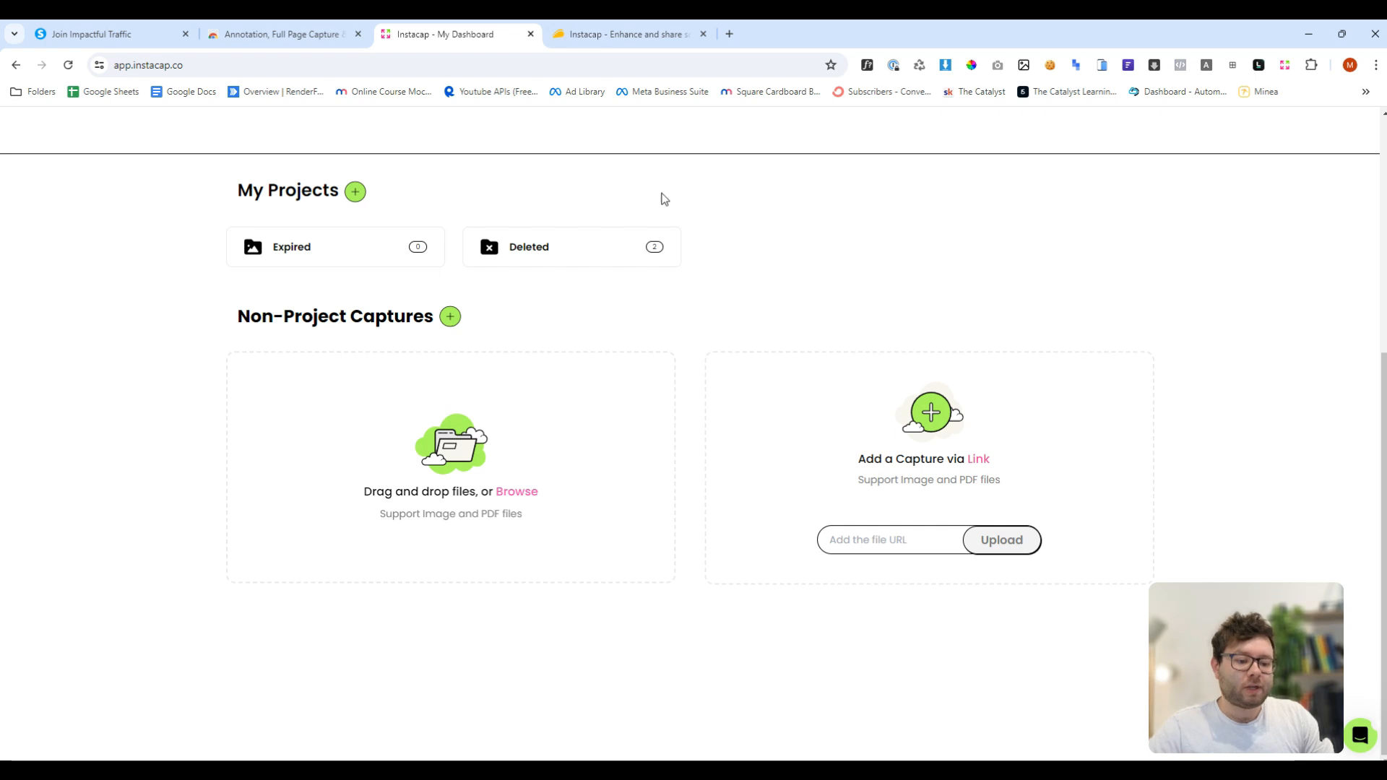
- Create a new project folder named "Impactful Traffic" under My Projects
left_click(354, 192)
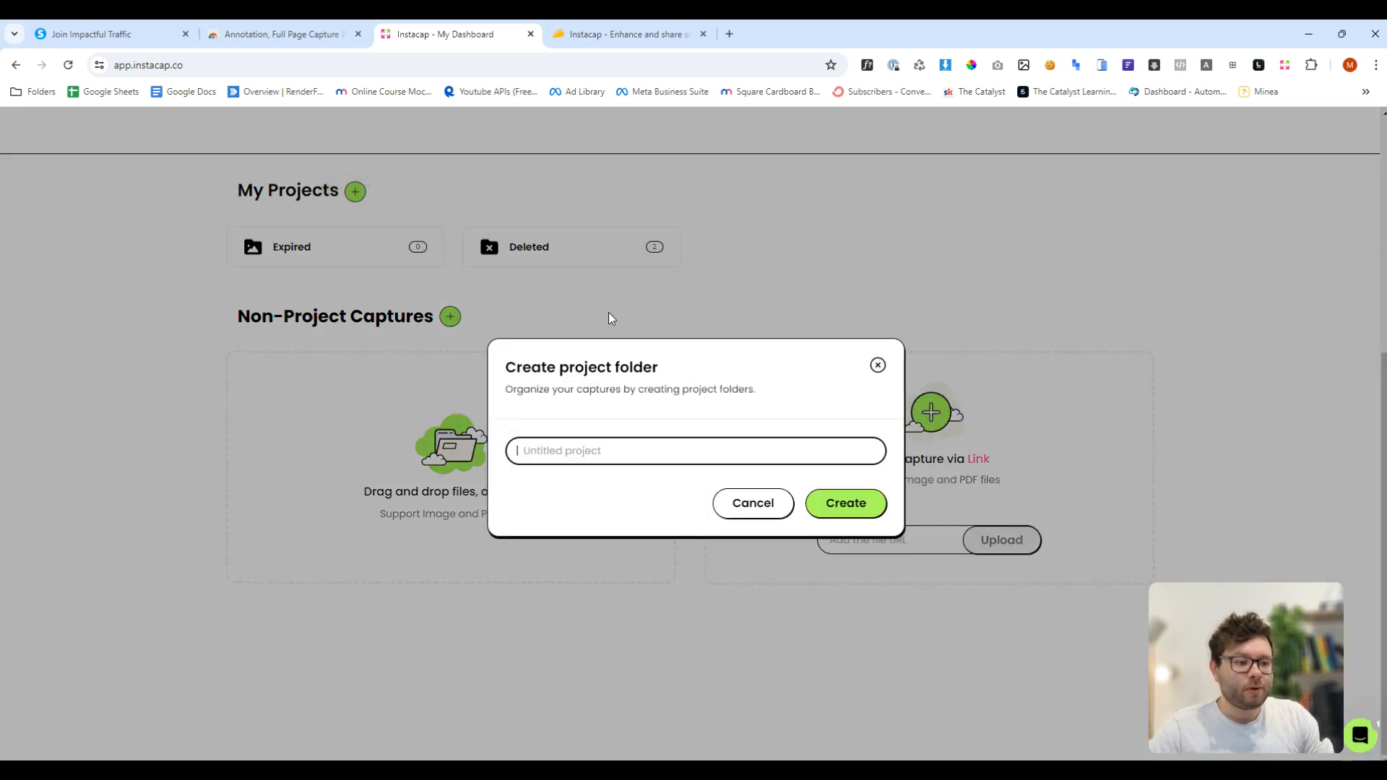
type("Impactful Traffic")
left_click(832, 505)
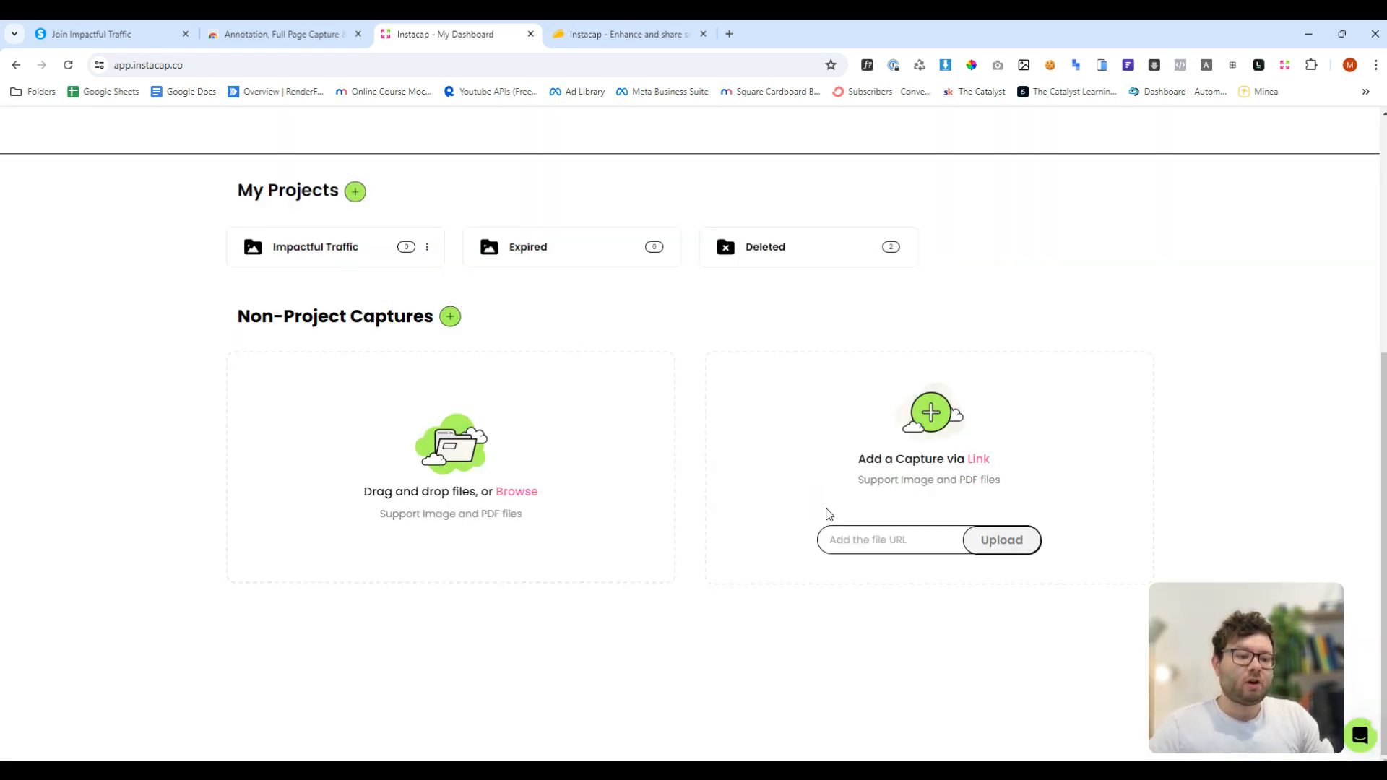
- Open the Impactful Traffic project and return to the dashboard
left_click(333, 252)
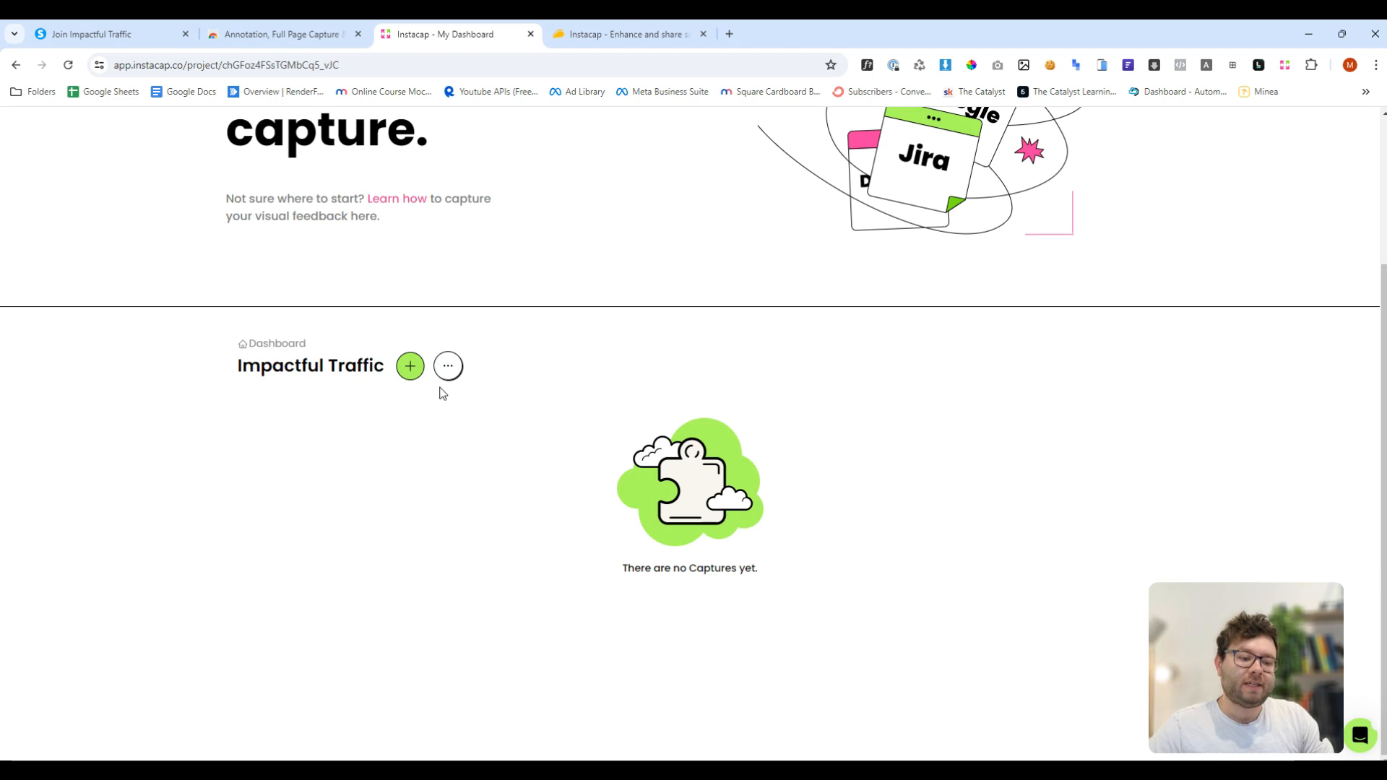
key("alt+Left")
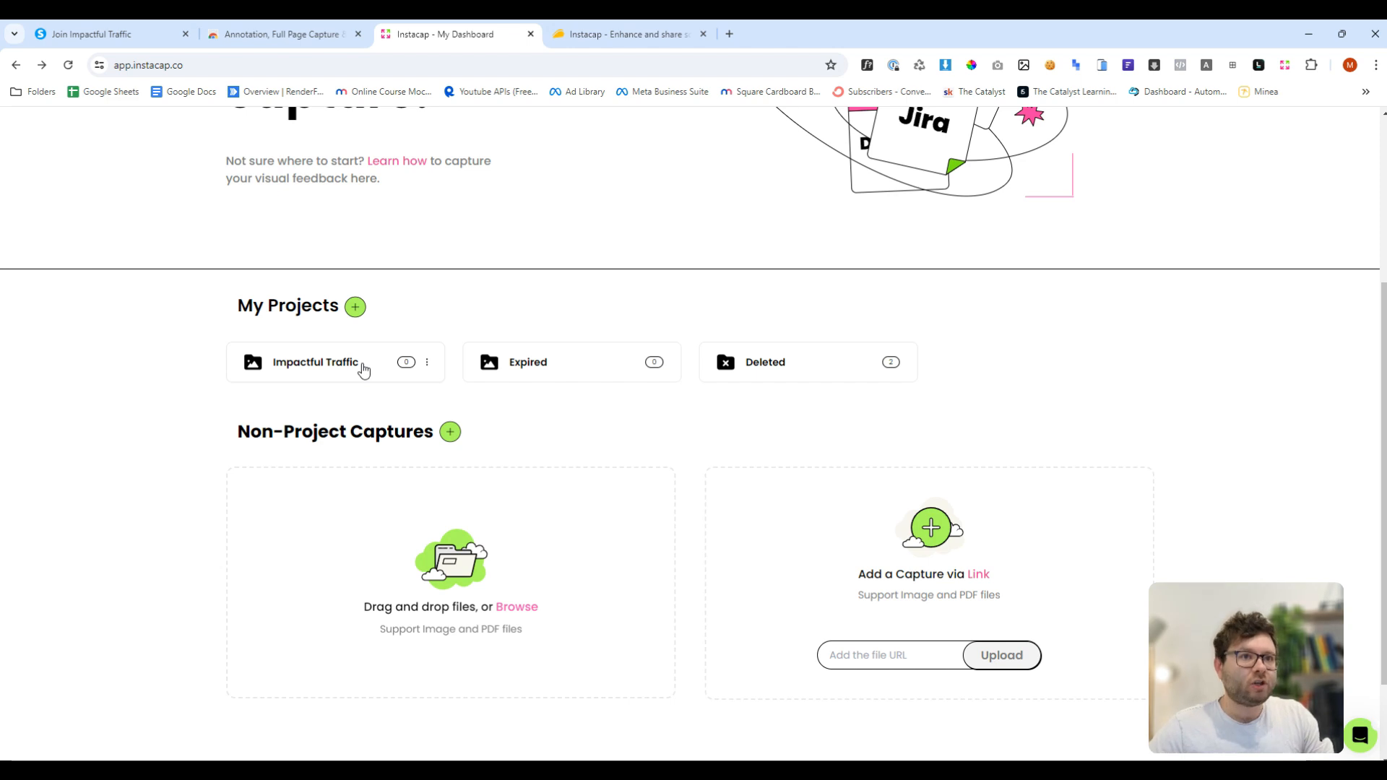
scroll(739, 577, "down", 2)
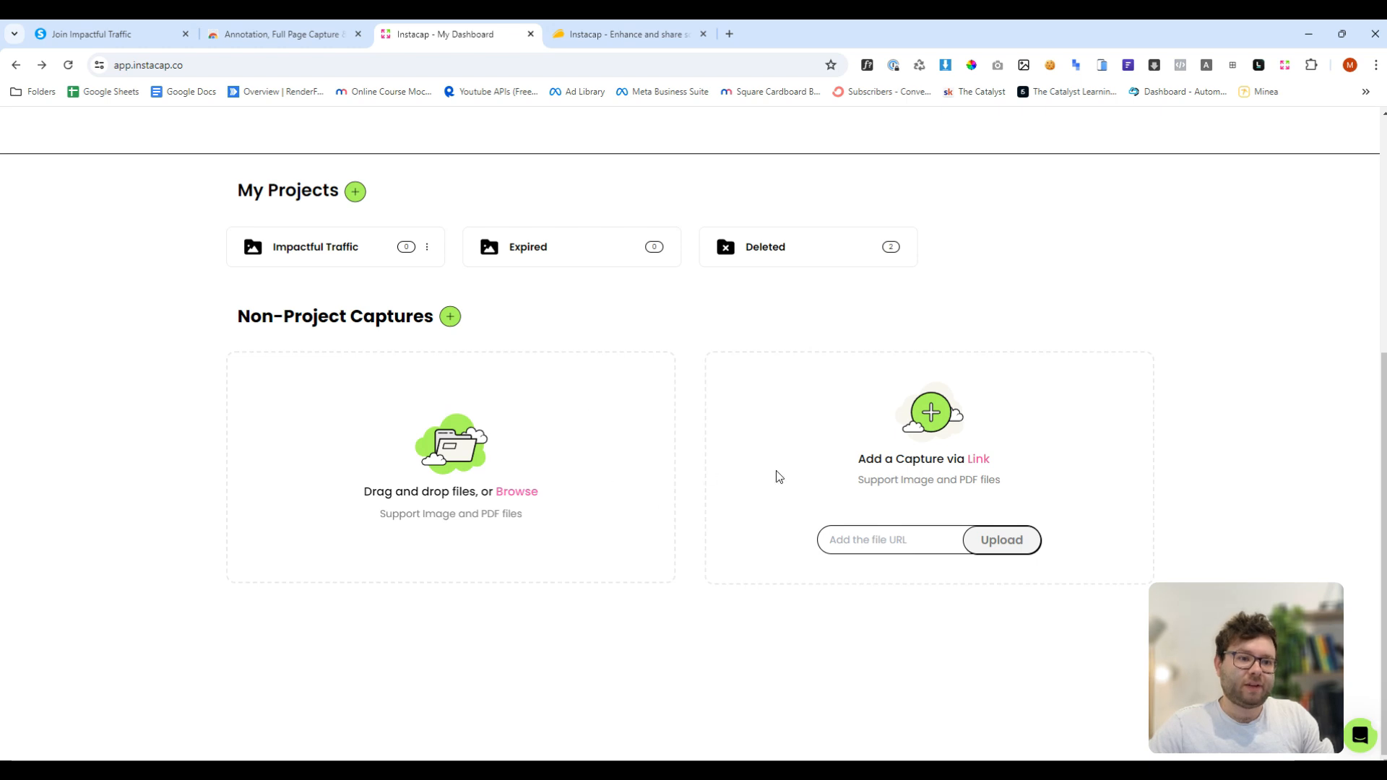
- Capture a free-selected region covering the page's headline and intro text with Free Selector
left_click(145, 38)
left_click(661, 343)
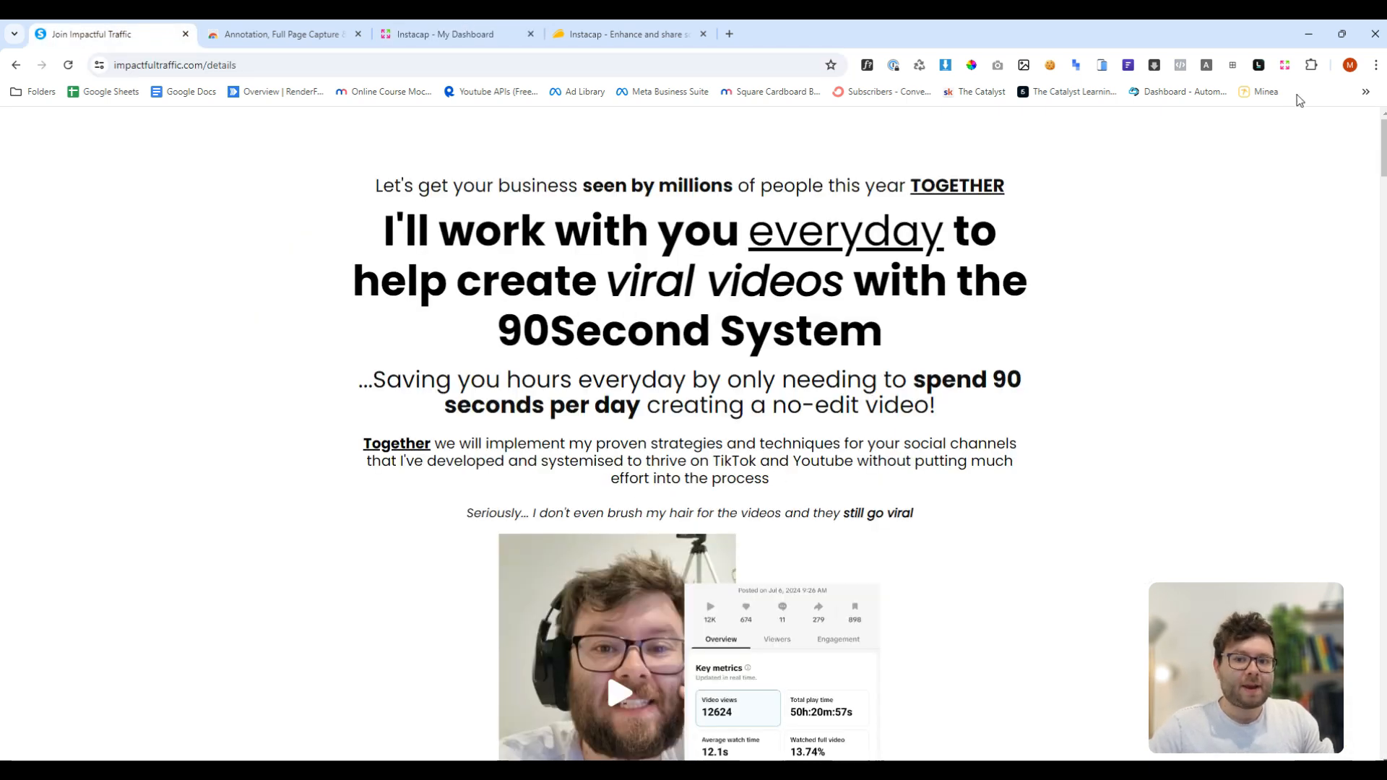
left_click(1286, 67)
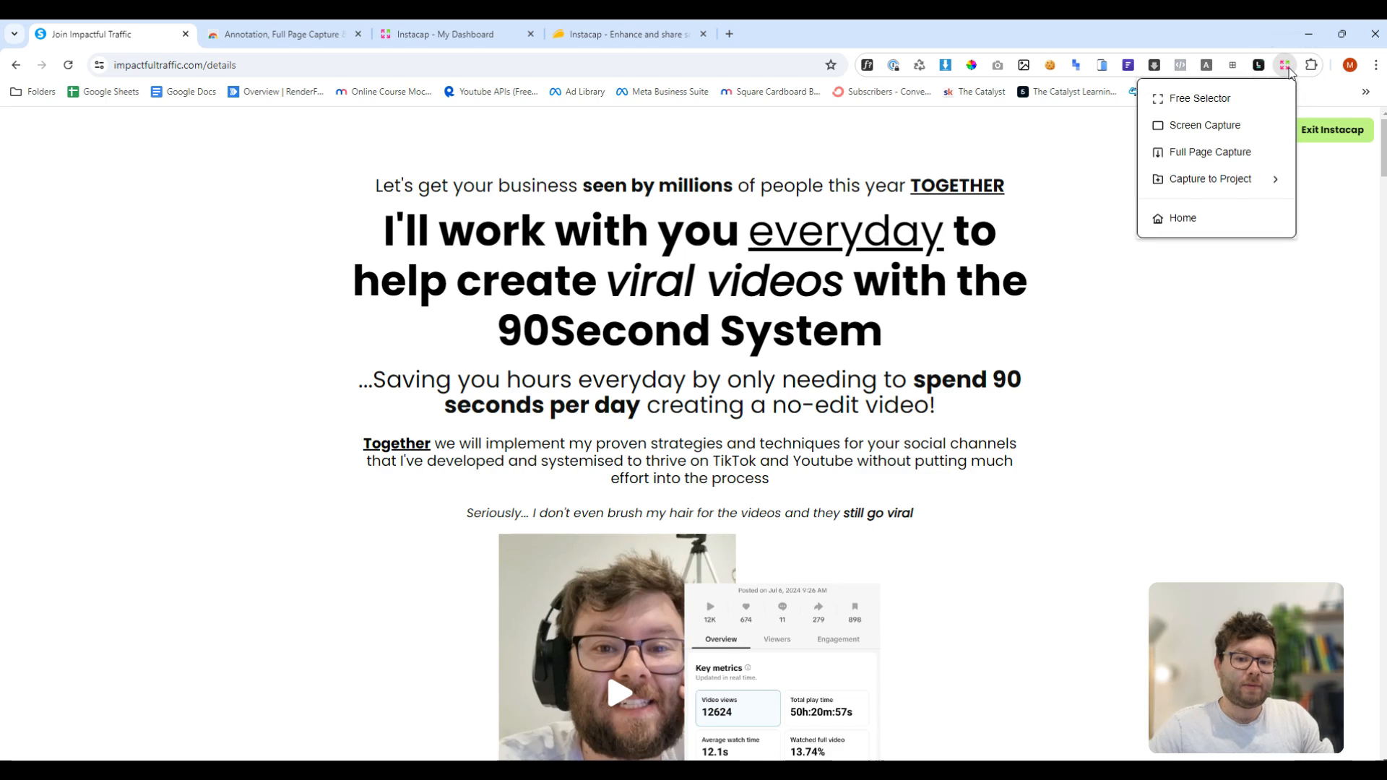
left_click(1228, 99)
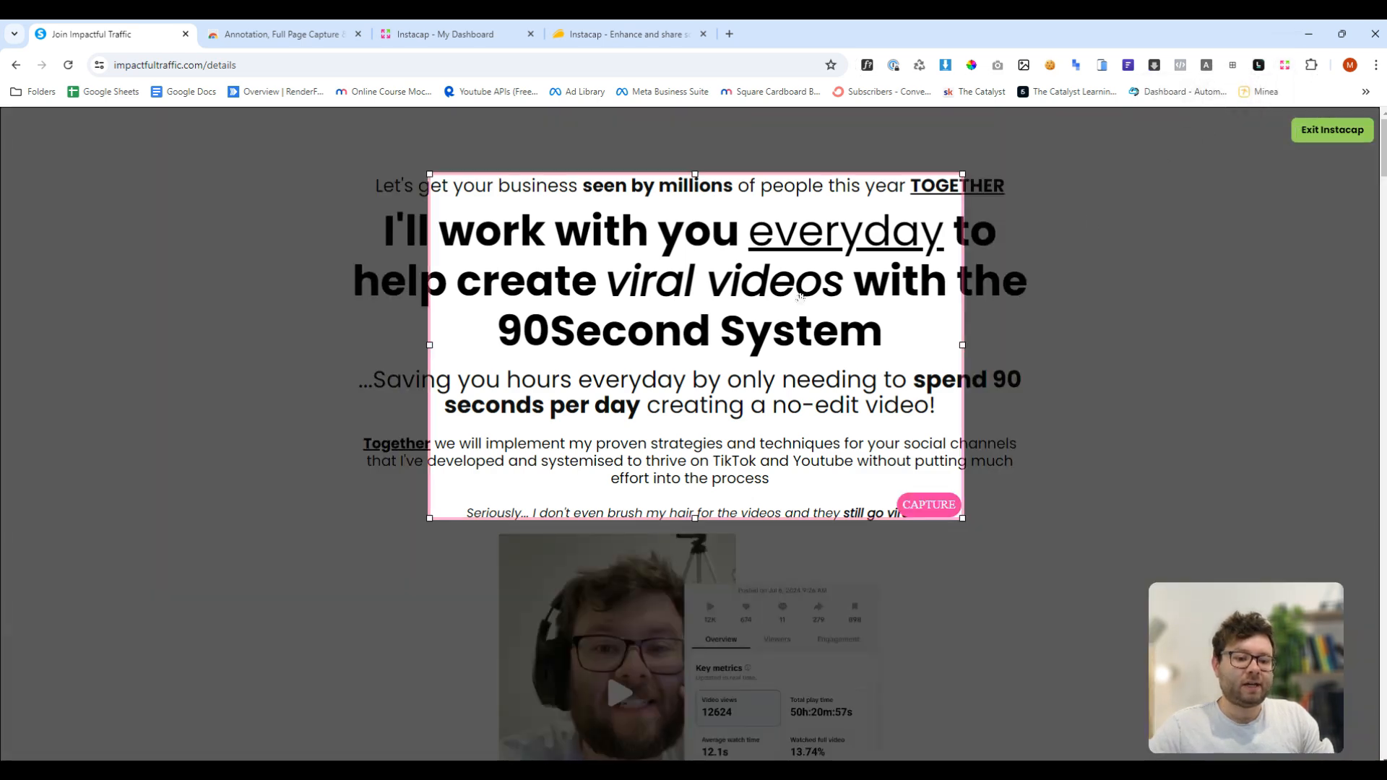
left_click_drag(801, 297, 702, 272)
left_click_drag(871, 317, 1081, 321)
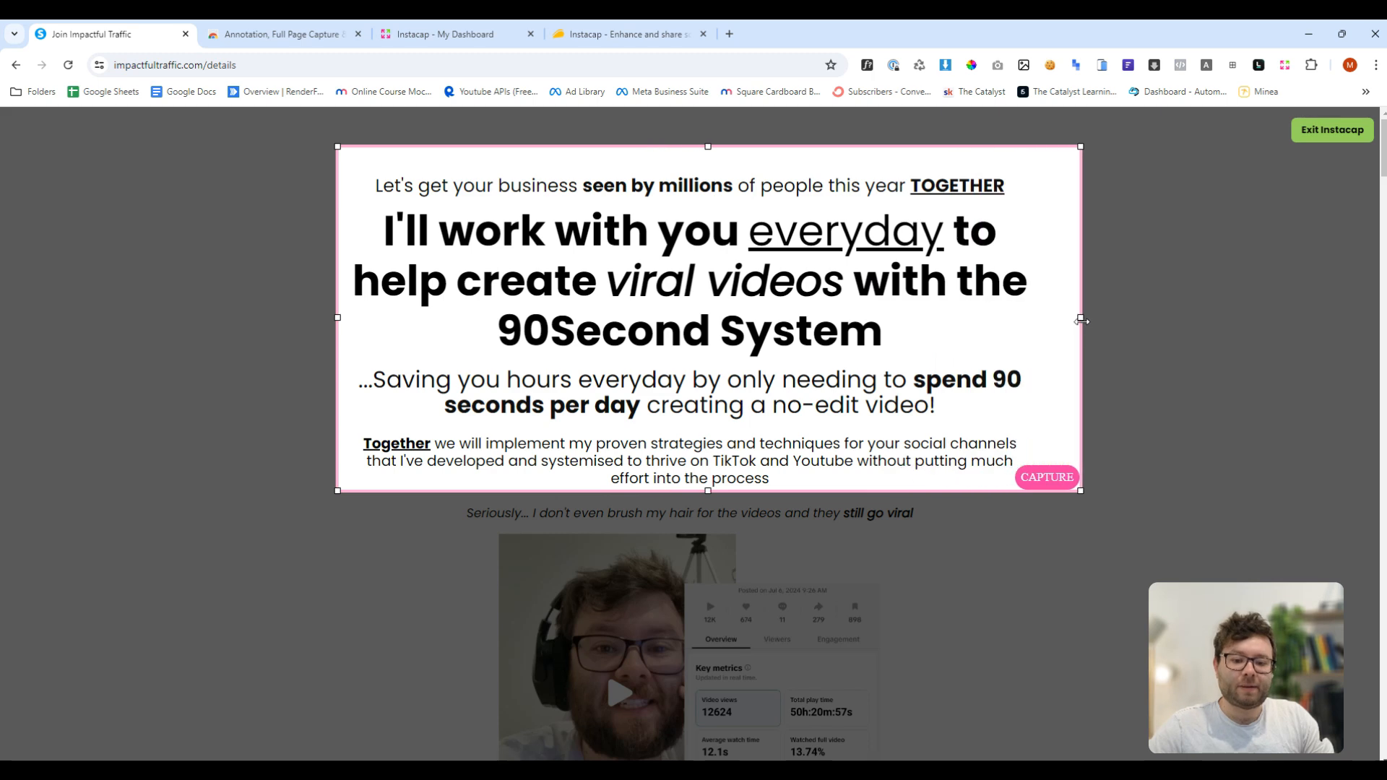
left_click(1044, 478)
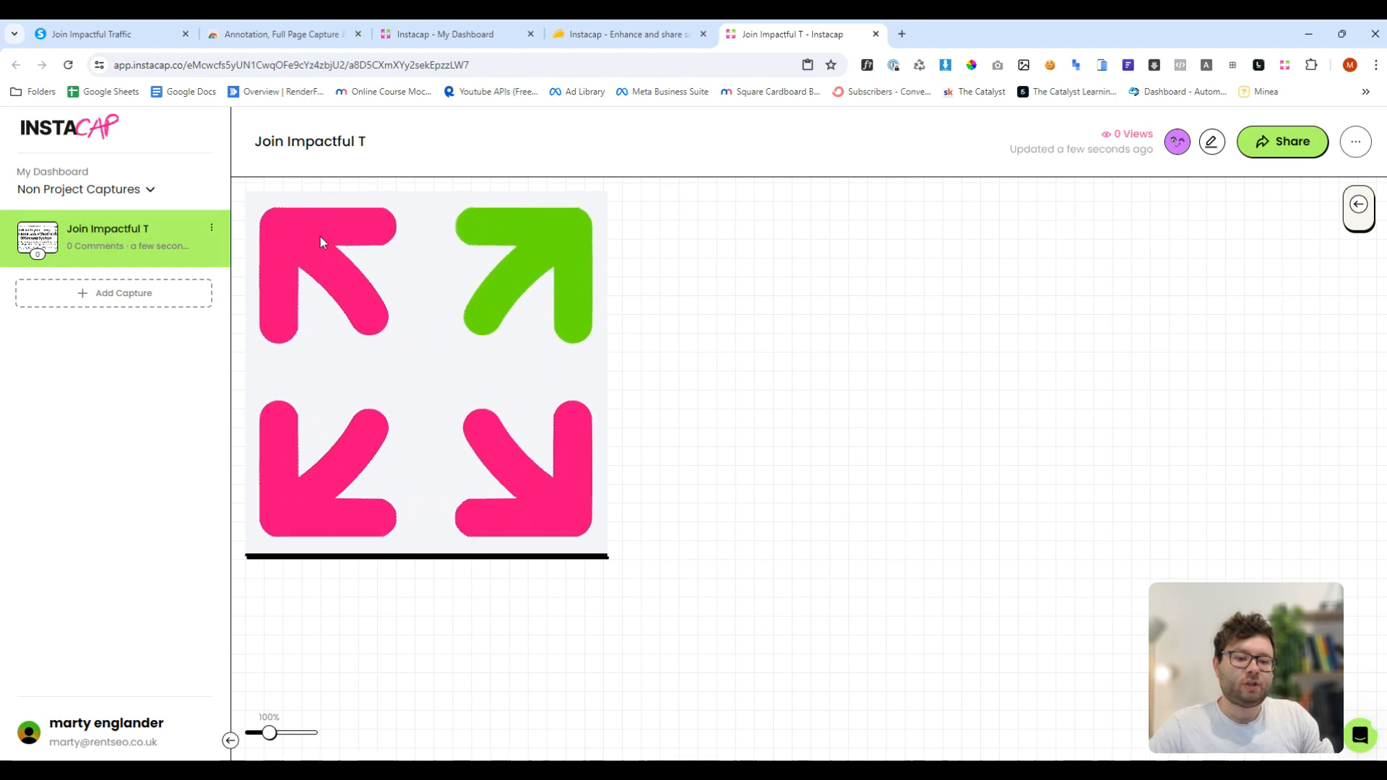
- Take a Screen Capture of the Join Impactful Traffic page
left_click(108, 33)
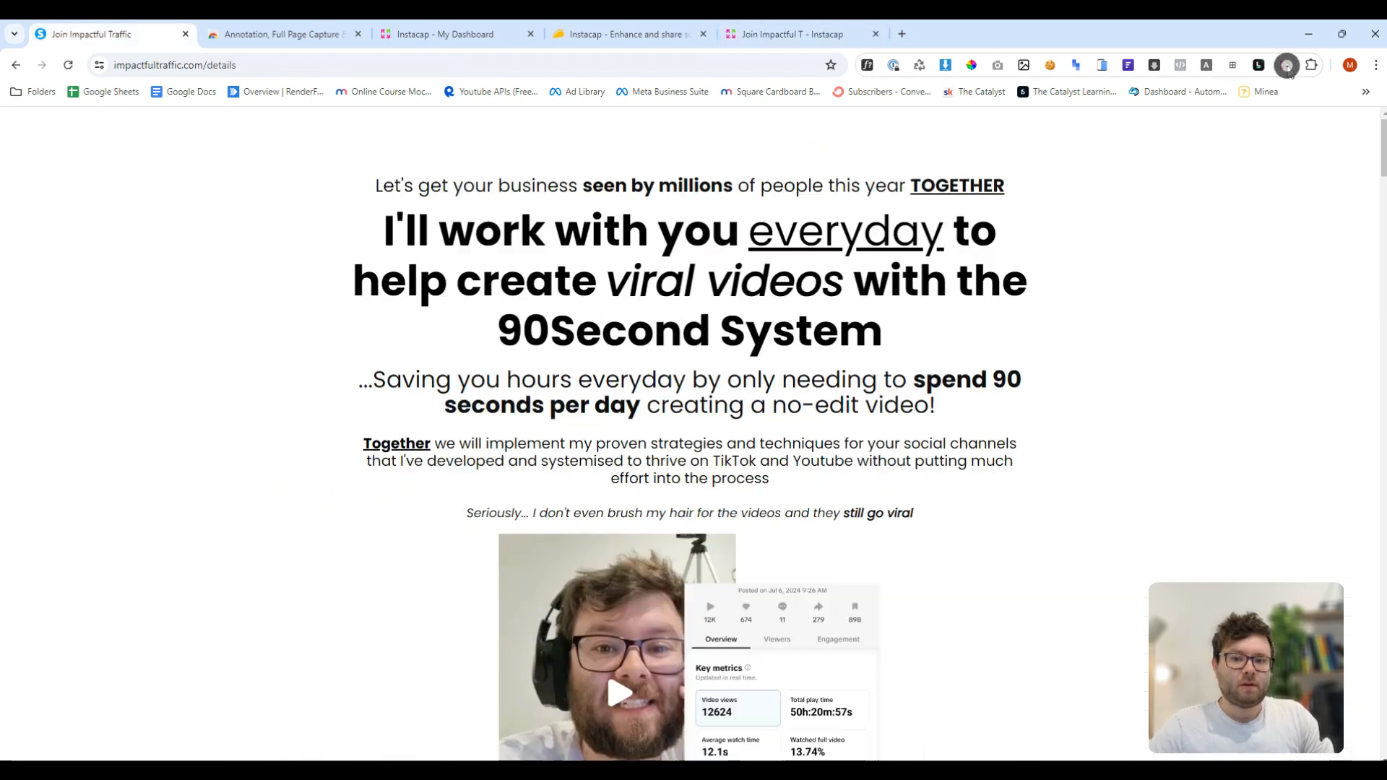
left_click(1285, 65)
left_click(1210, 124)
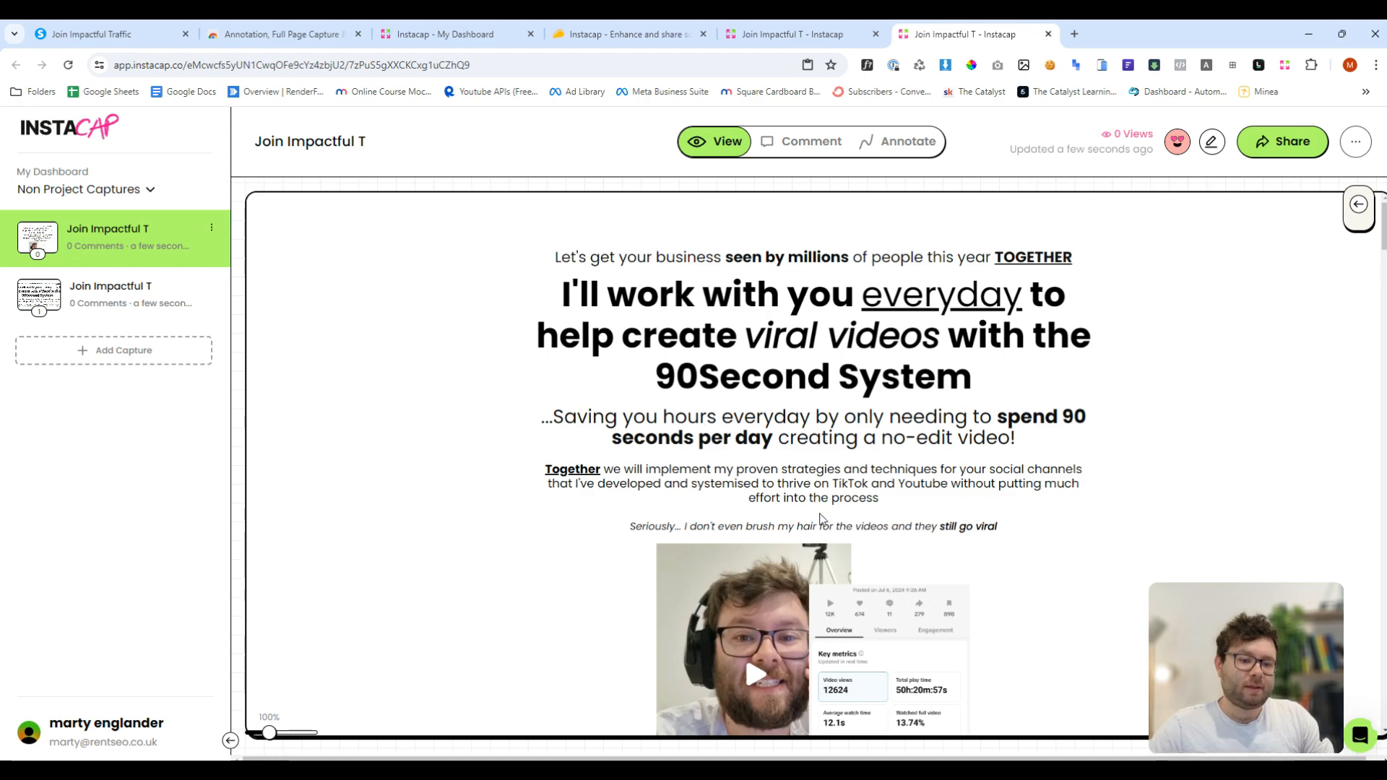
- Take a Full Page Capture of the Join Impactful Traffic page
key("ctrl+1")
left_click(1284, 65)
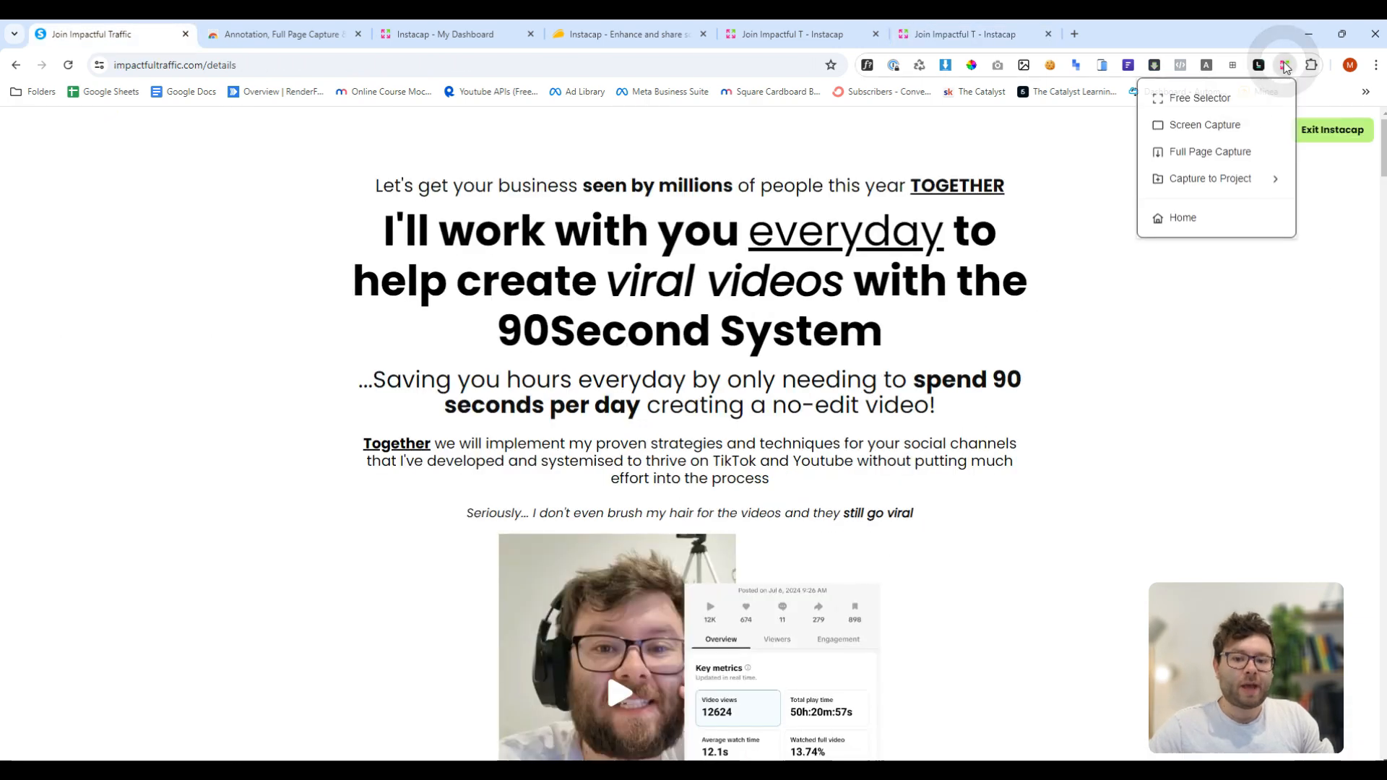
left_click(1202, 166)
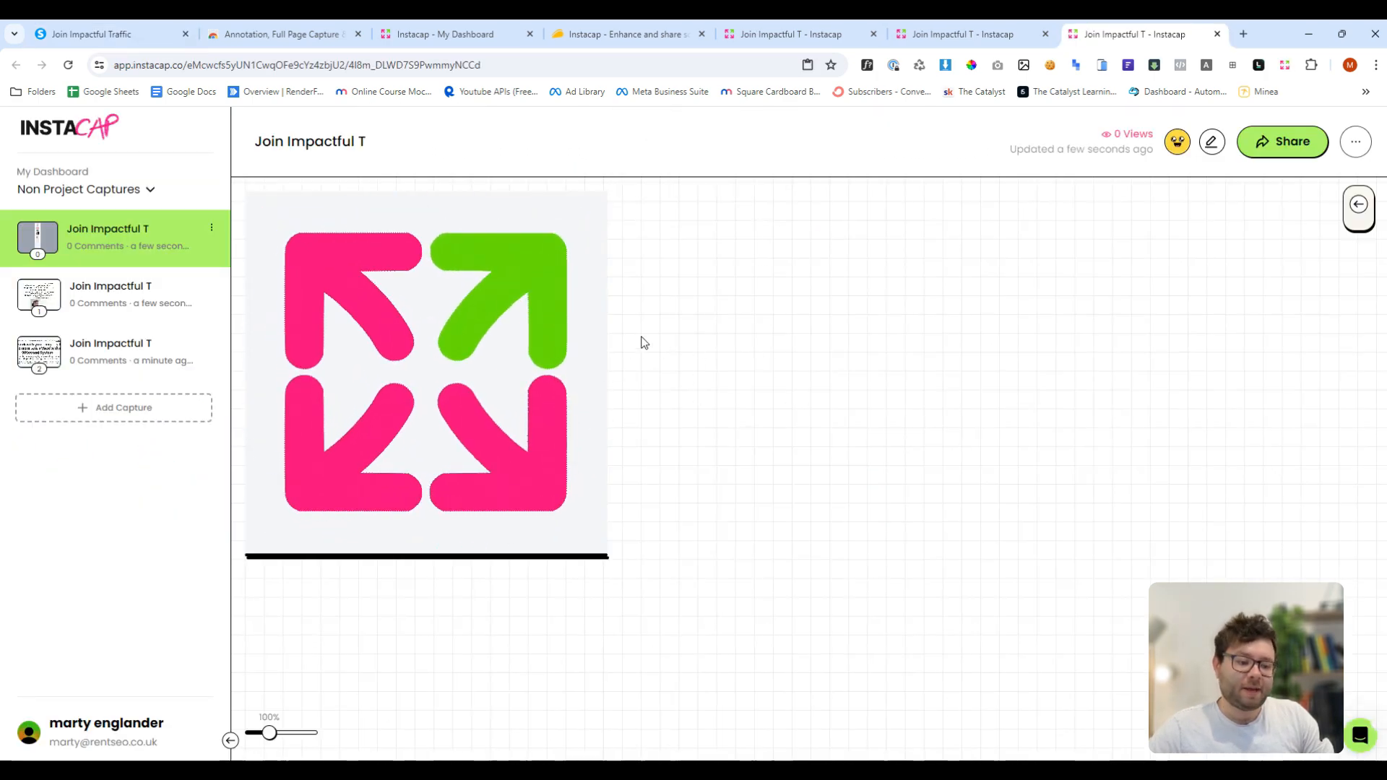
- Open the screen capture and pin the comment "change to 1,000,000" above "seen by millions"
double_click(56, 302)
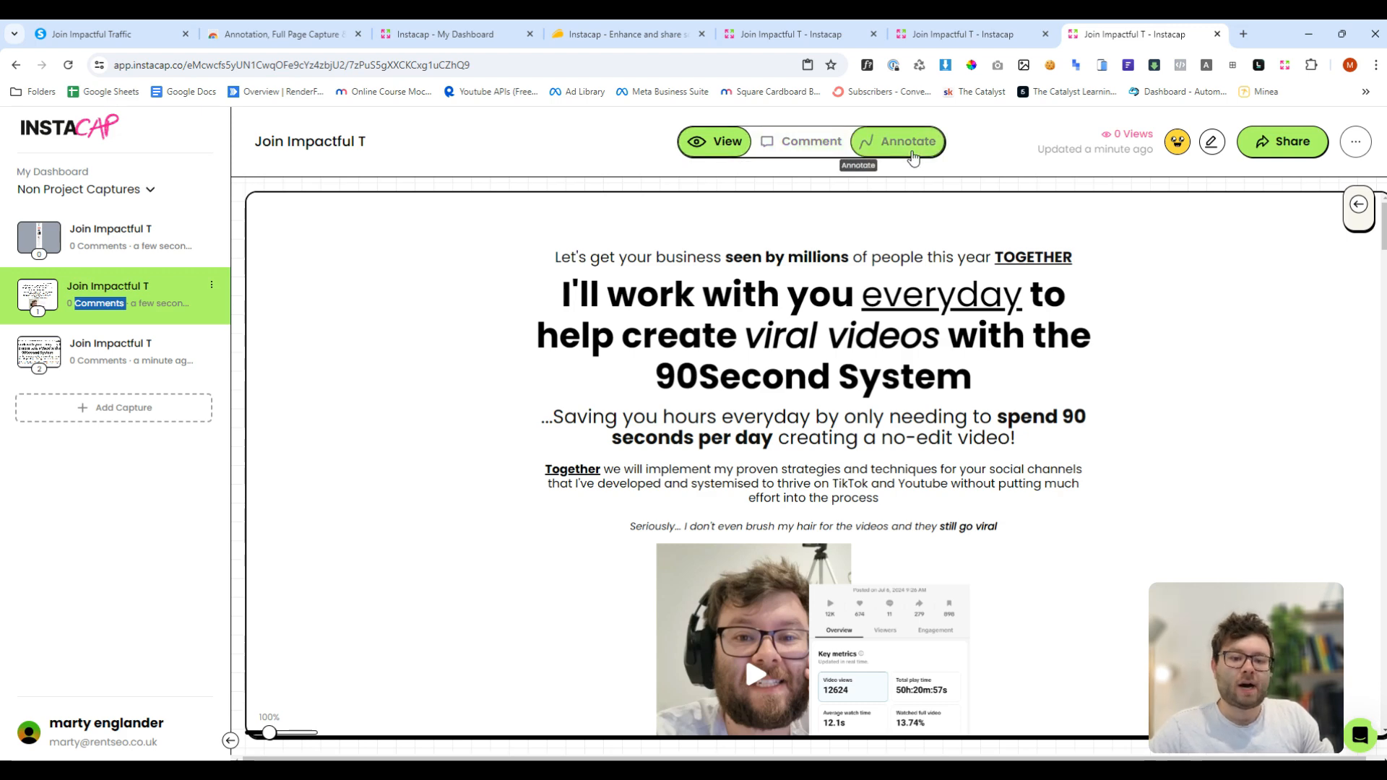
left_click(803, 147)
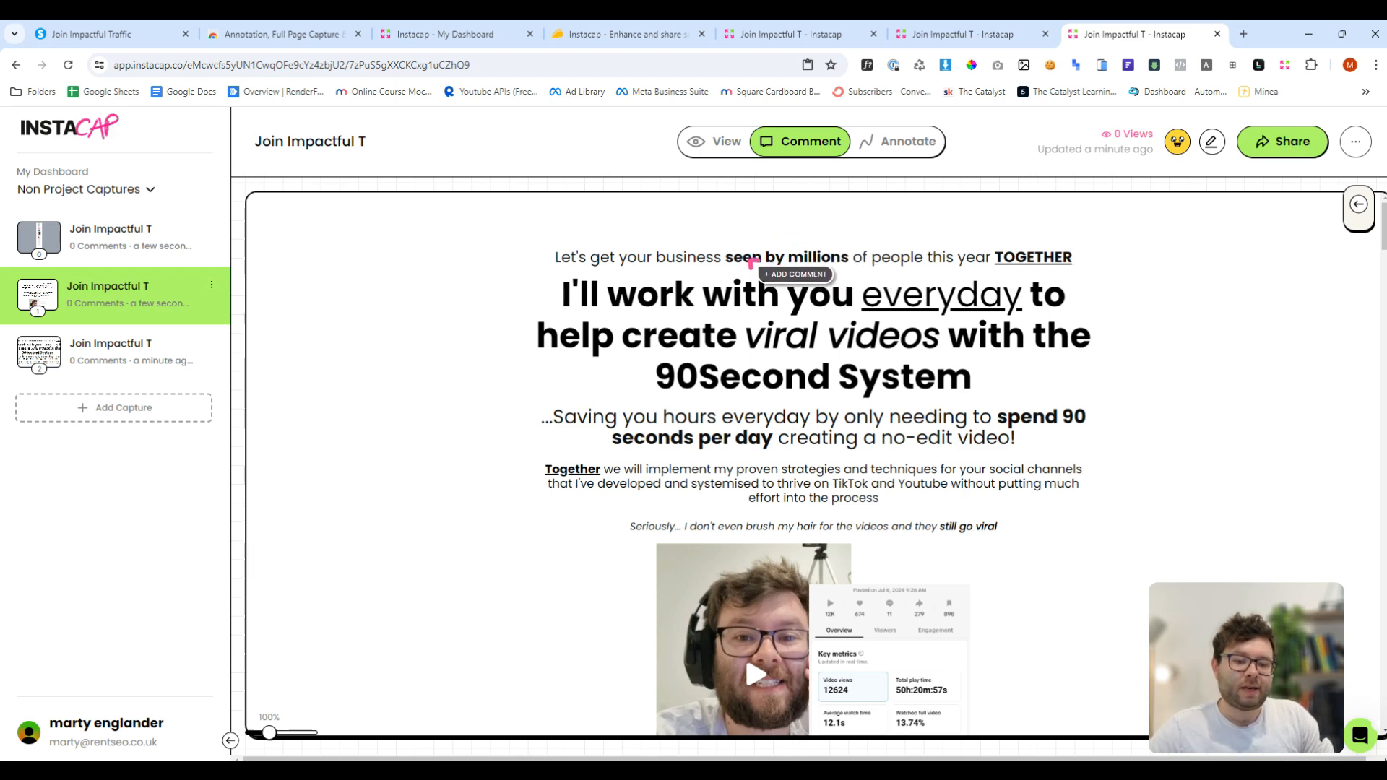
left_click(816, 262)
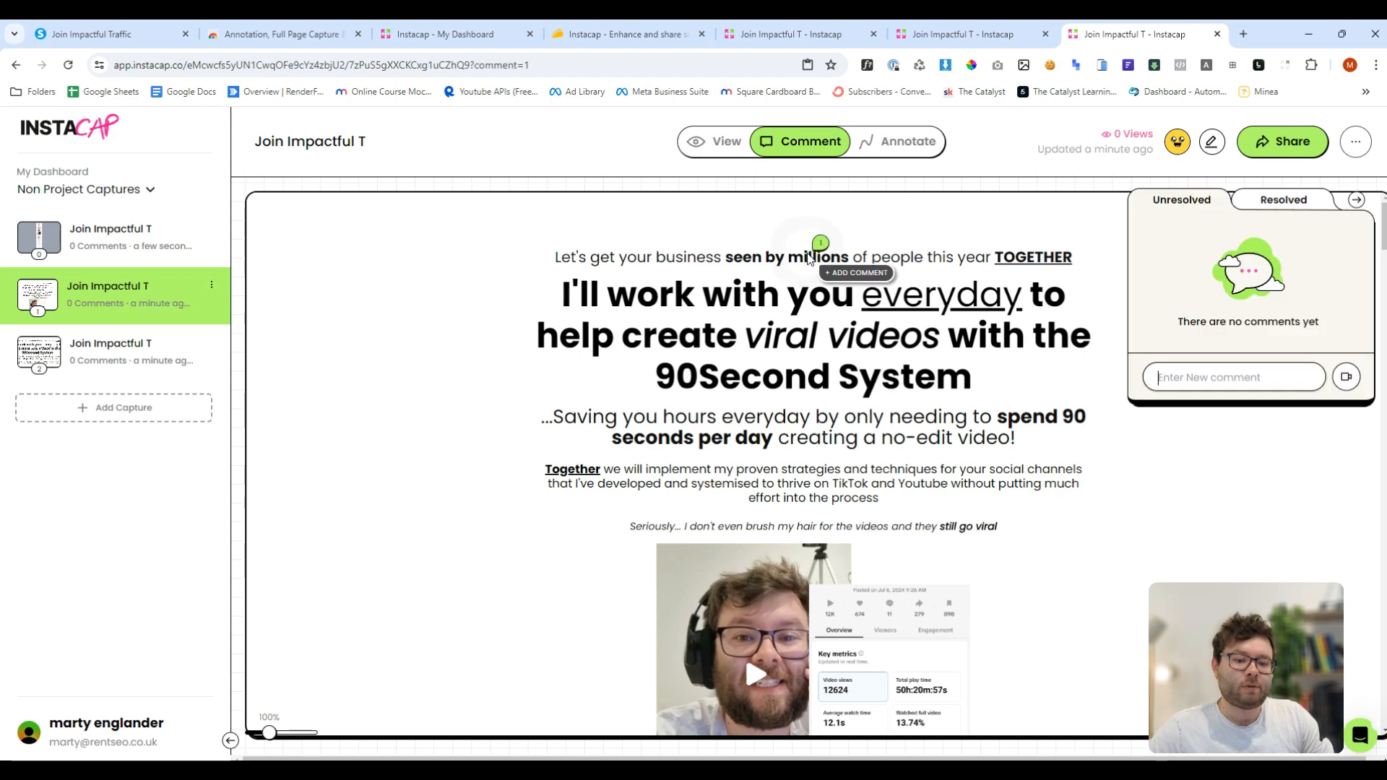
left_click(1197, 371)
type("chang")
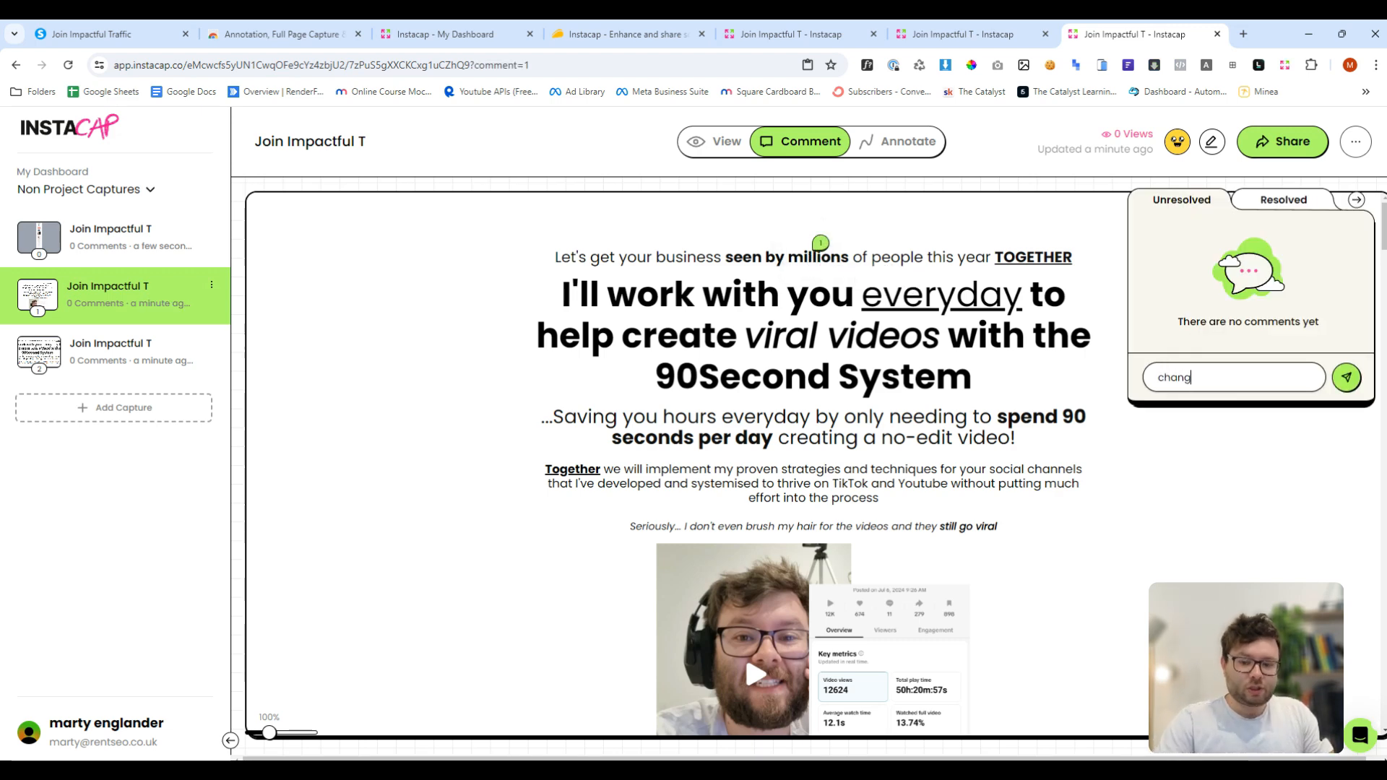
type("e to 1,000,000")
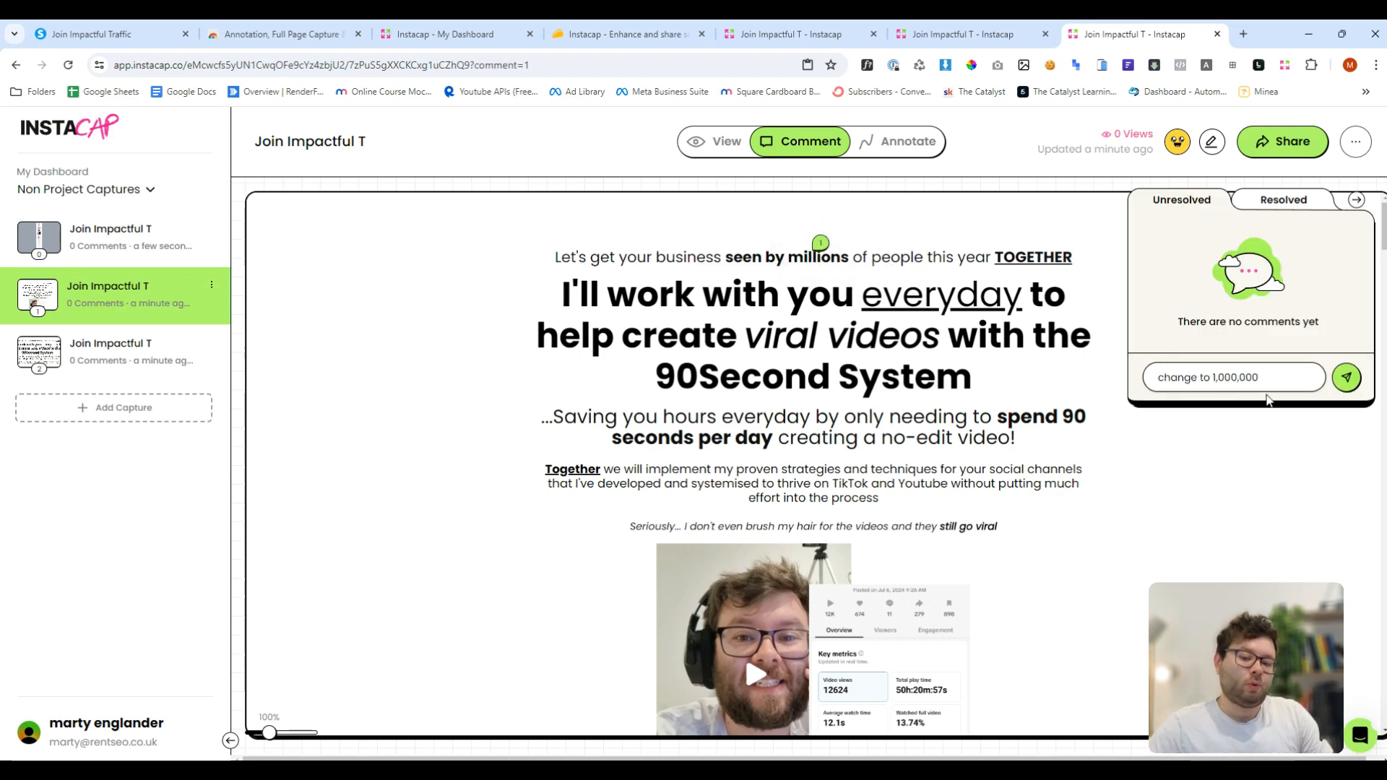
left_click(1346, 377)
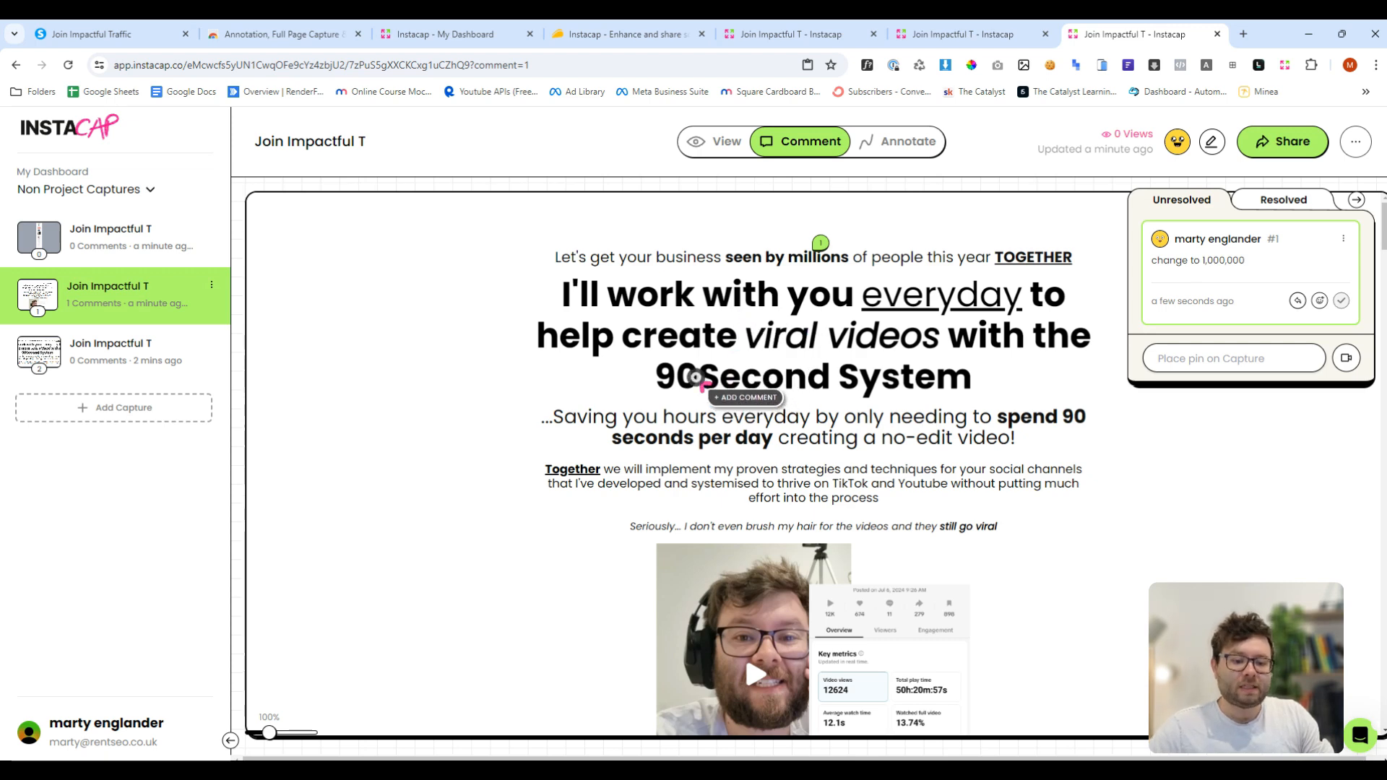
- Pin the comment "Add space" on "90Second" in the headline
left_click(700, 381)
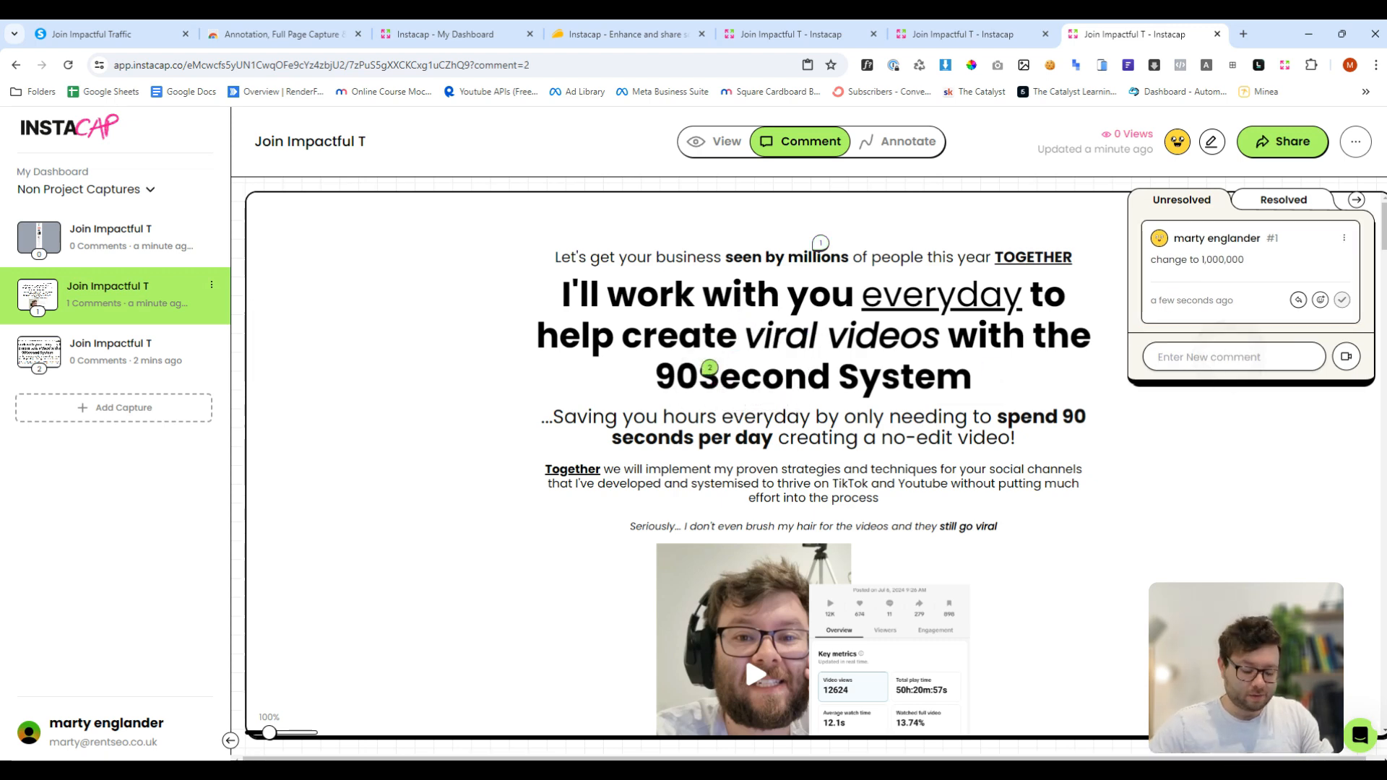
type("Add space")
key("Return")
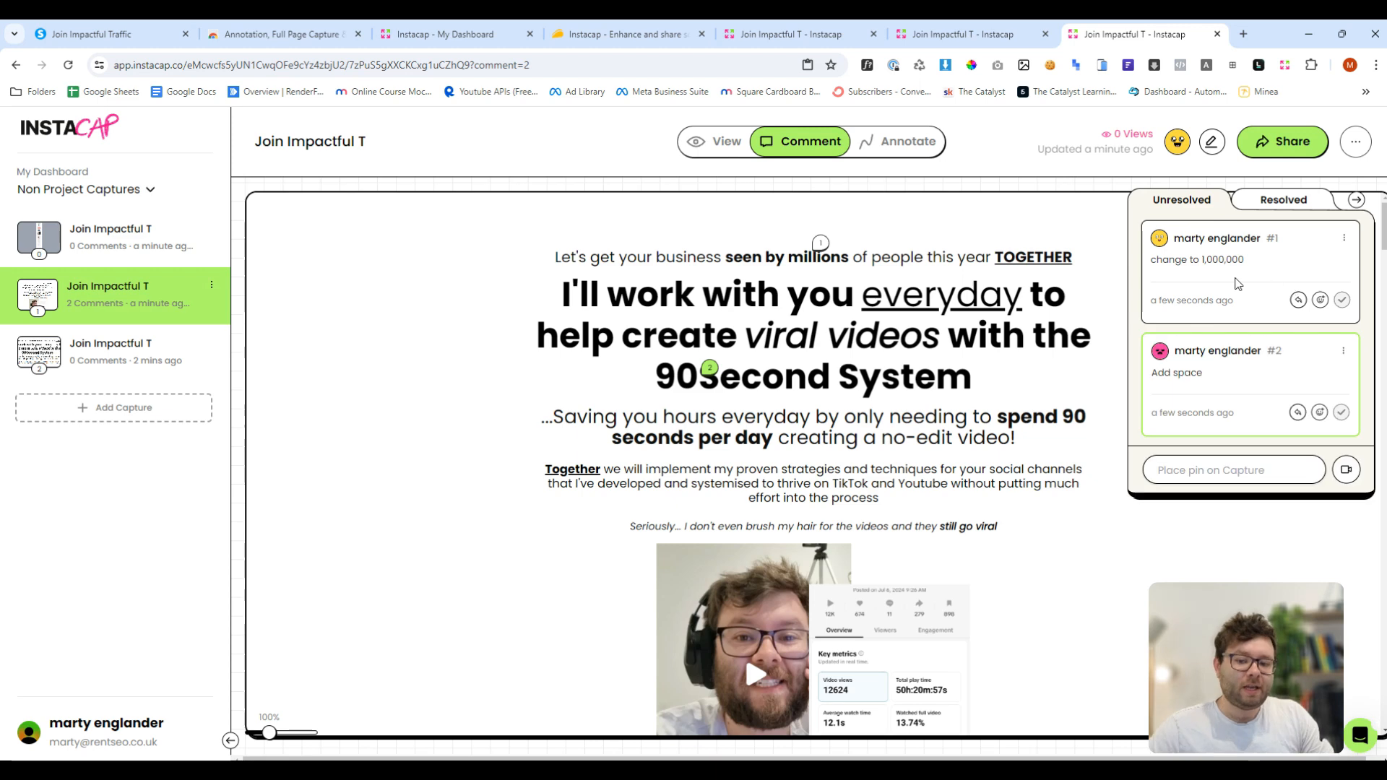
- Reply "Done" to the first comment and mark it as resolved
left_click(1299, 299)
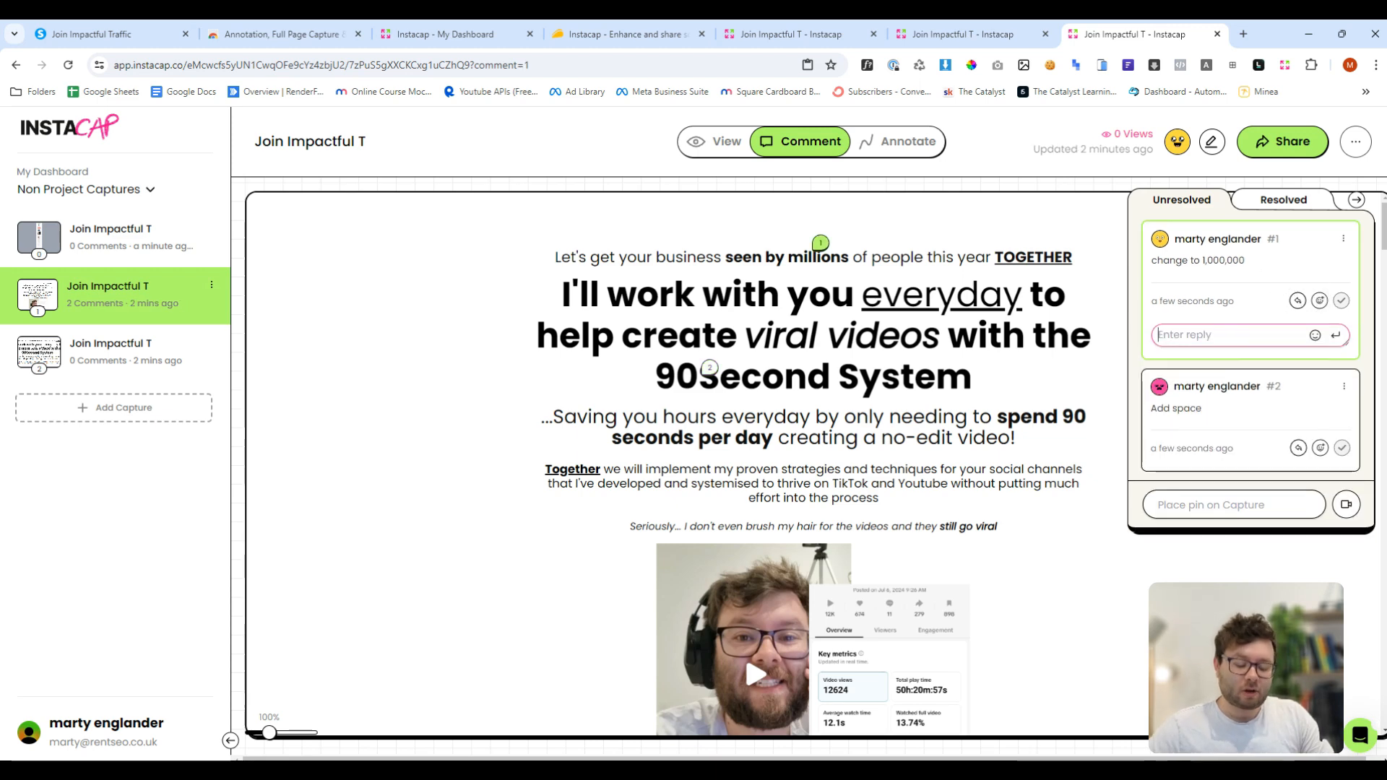
type("Done")
key("Return")
left_click(1343, 304)
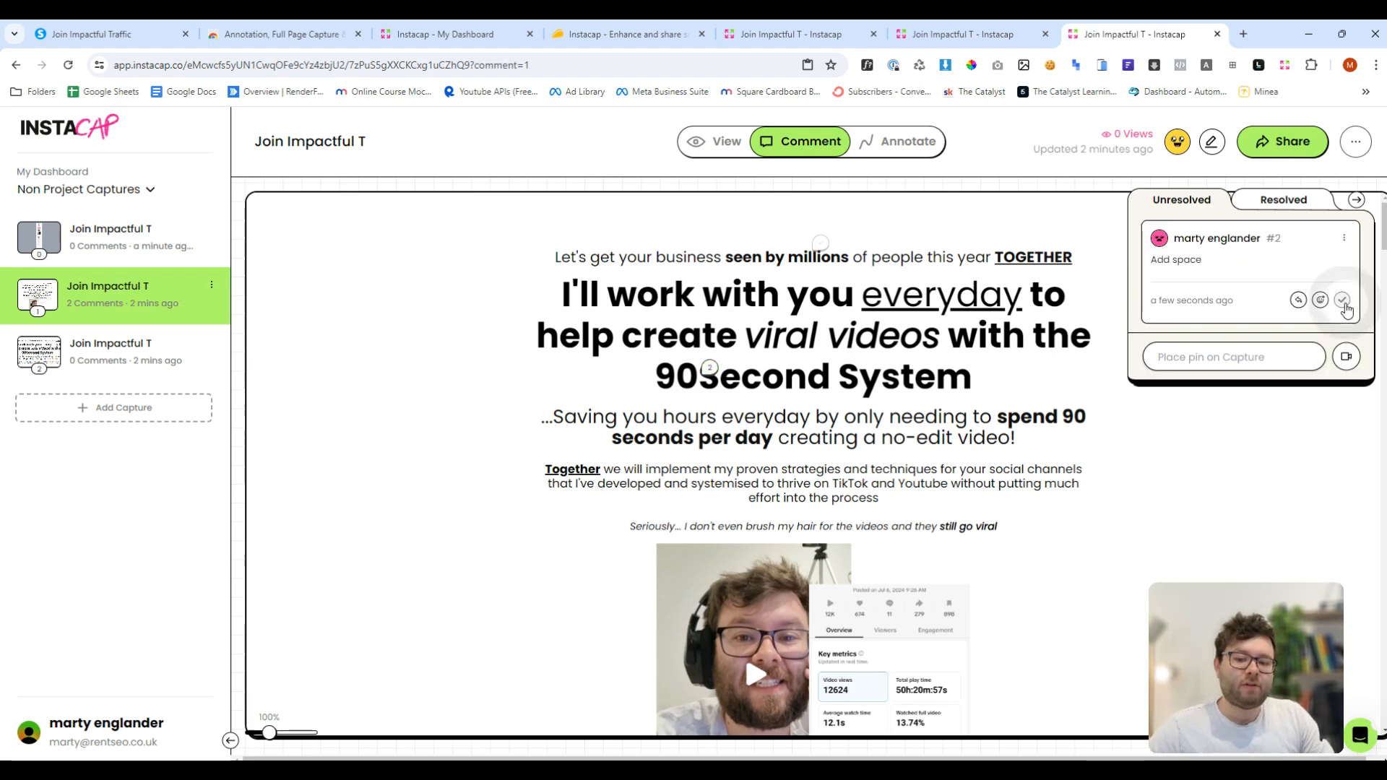
- Review the resolved and unresolved comment lists
left_click(1275, 206)
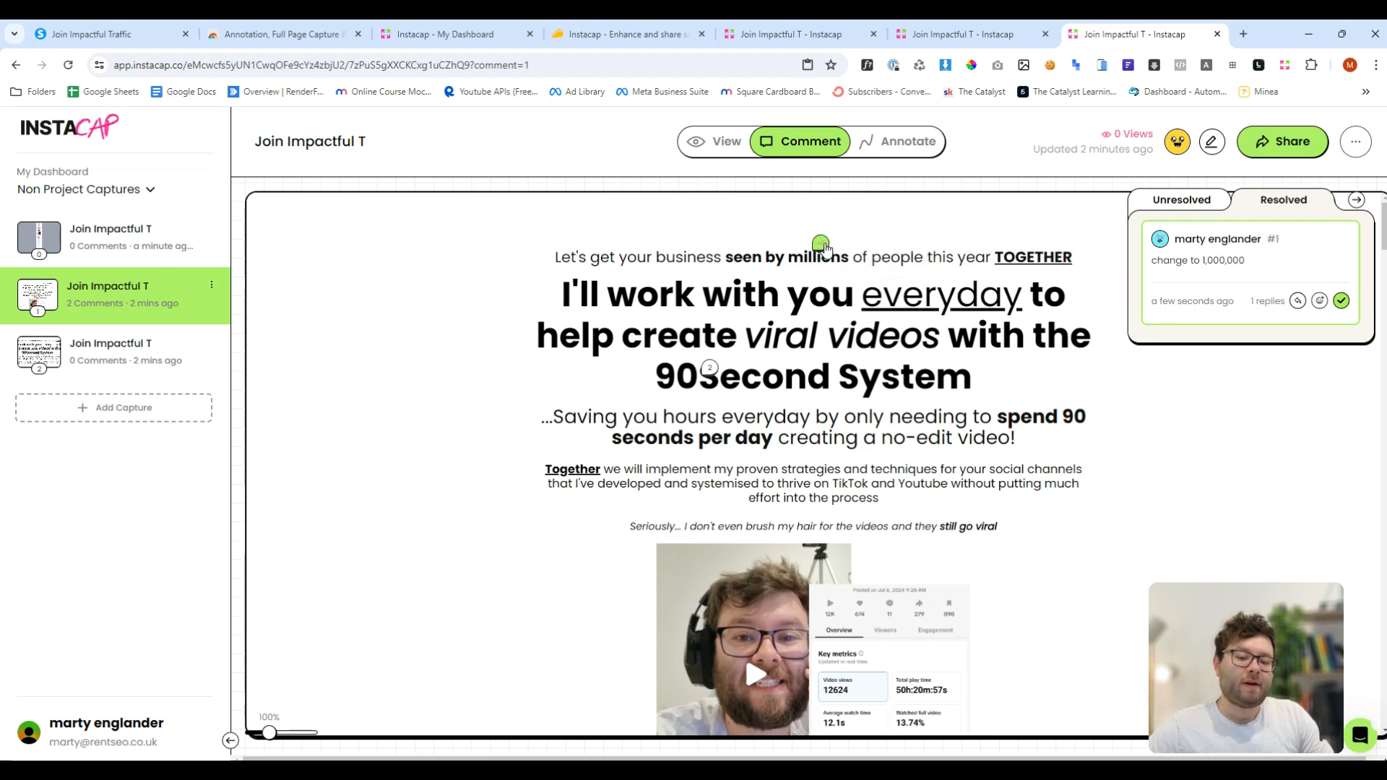
left_click(1195, 204)
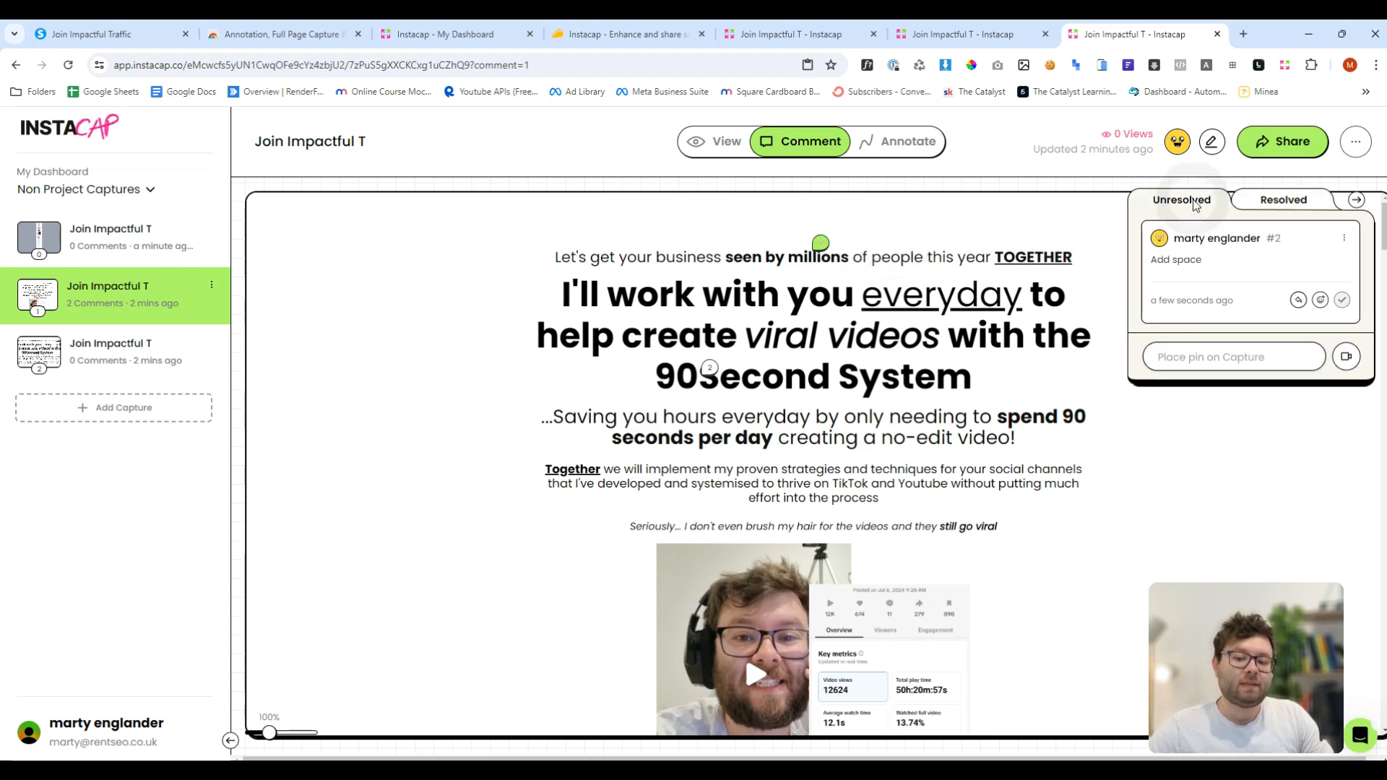
- Switch to annotation mode and draw a rectangle around "seen by millions"
left_click(896, 151)
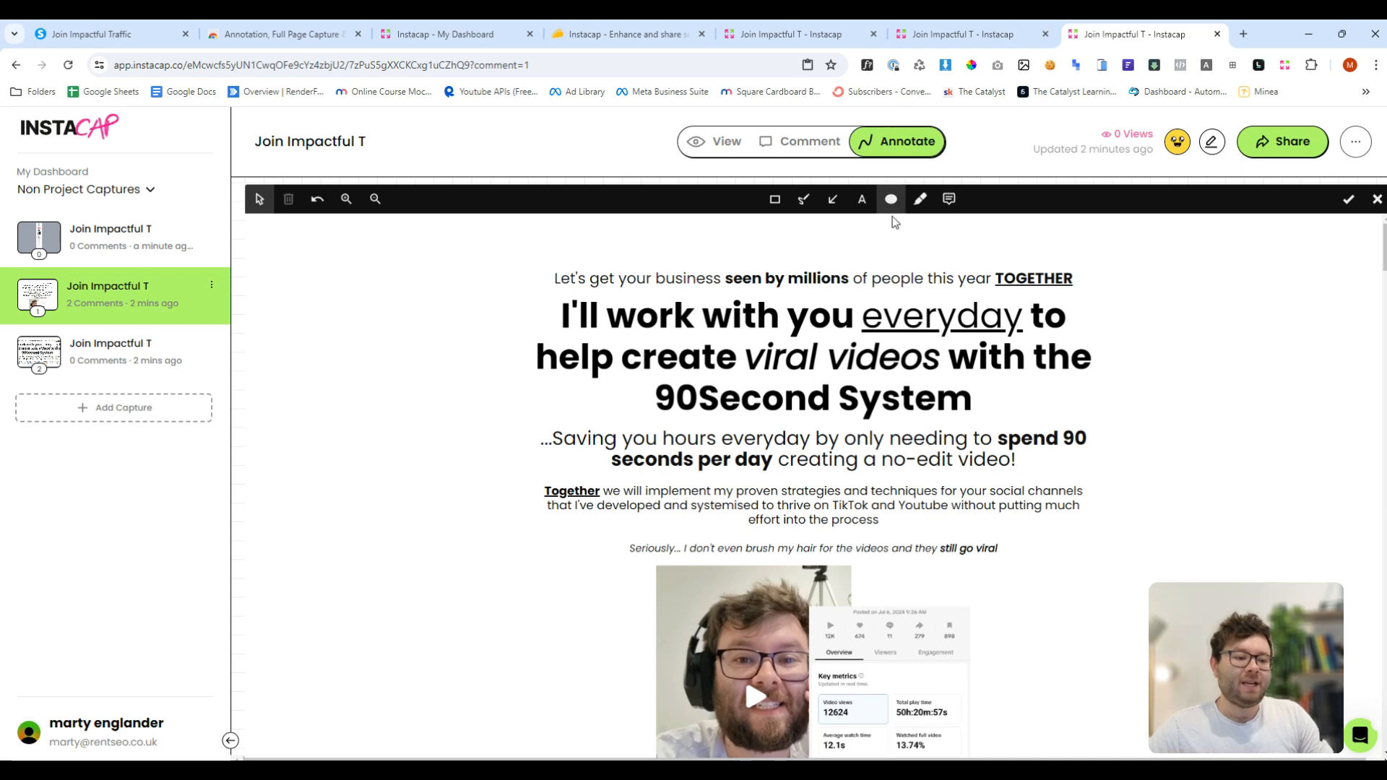
left_click(775, 200)
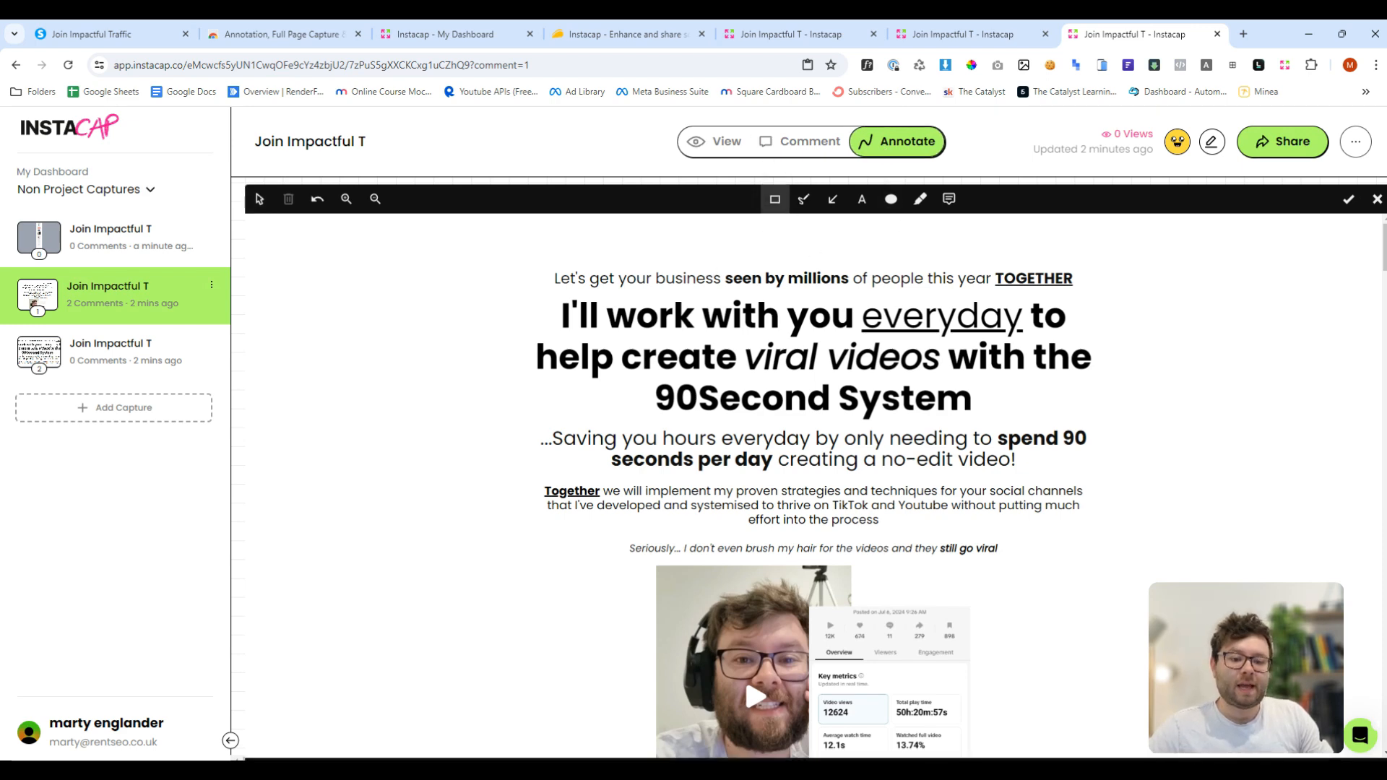
left_click_drag(724, 266, 854, 291)
- Draw freehand squiggles down both sides of the headline
left_click(804, 201)
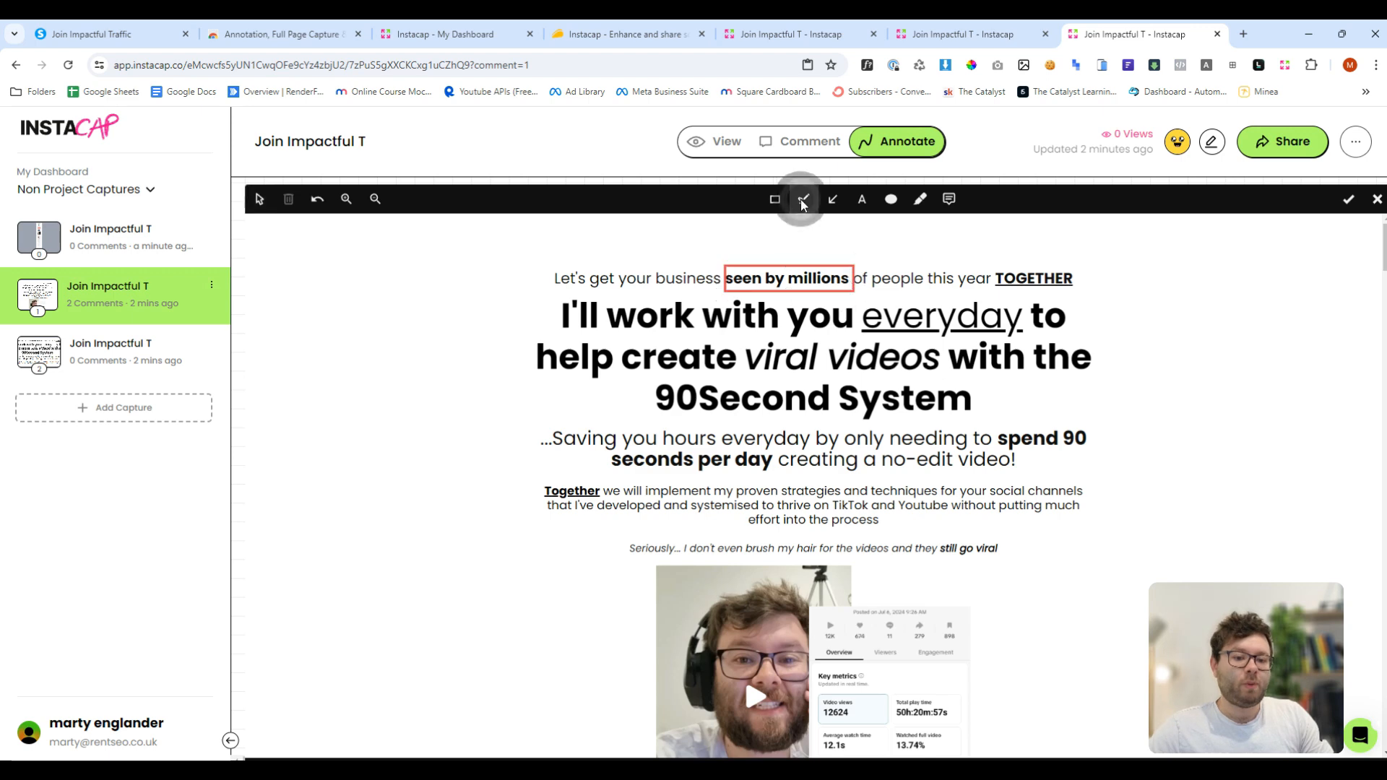
mouse_move(356, 278)
left_mouse_down()
mouse_move(408, 430)
mouse_move(404, 538)
mouse_move(419, 574)
left_mouse_up()
mouse_move(1222, 323)
left_mouse_down()
mouse_move(1238, 362)
mouse_move(1228, 544)
left_mouse_up()
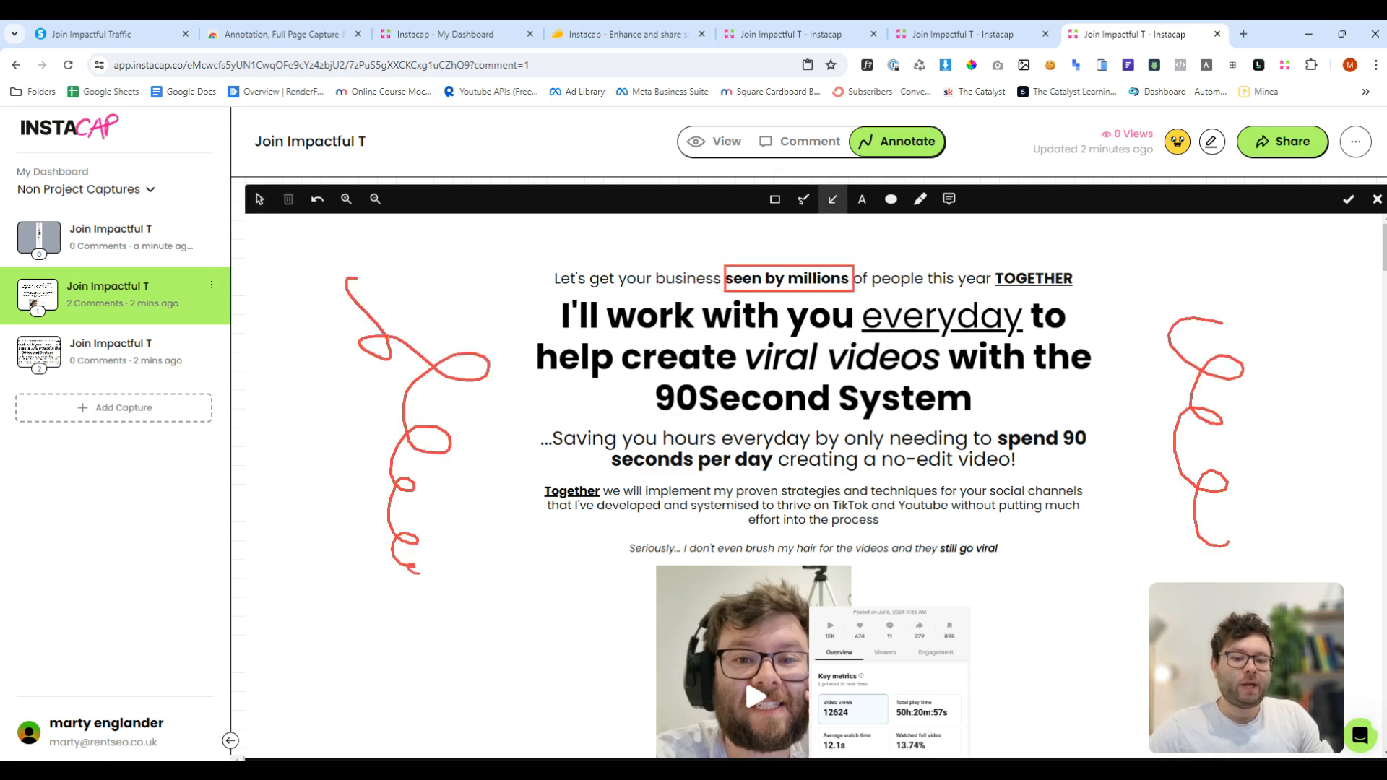
- Draw an arrow pointing at "TOGETHER" in the top line
left_click_drag(1124, 238, 1057, 259)
left_click(1059, 532)
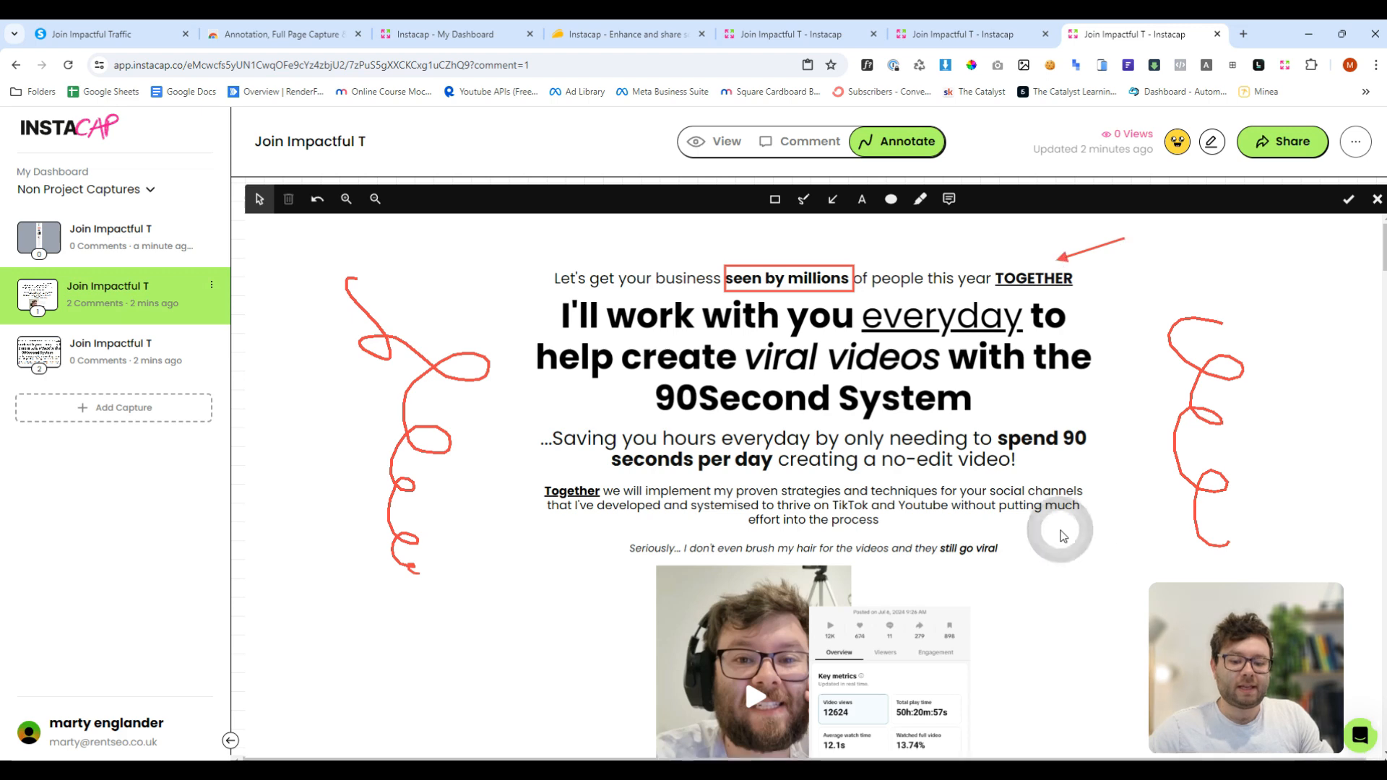
- Add a text annotation reading "Hello" above the first line of the headline
left_click(621, 230)
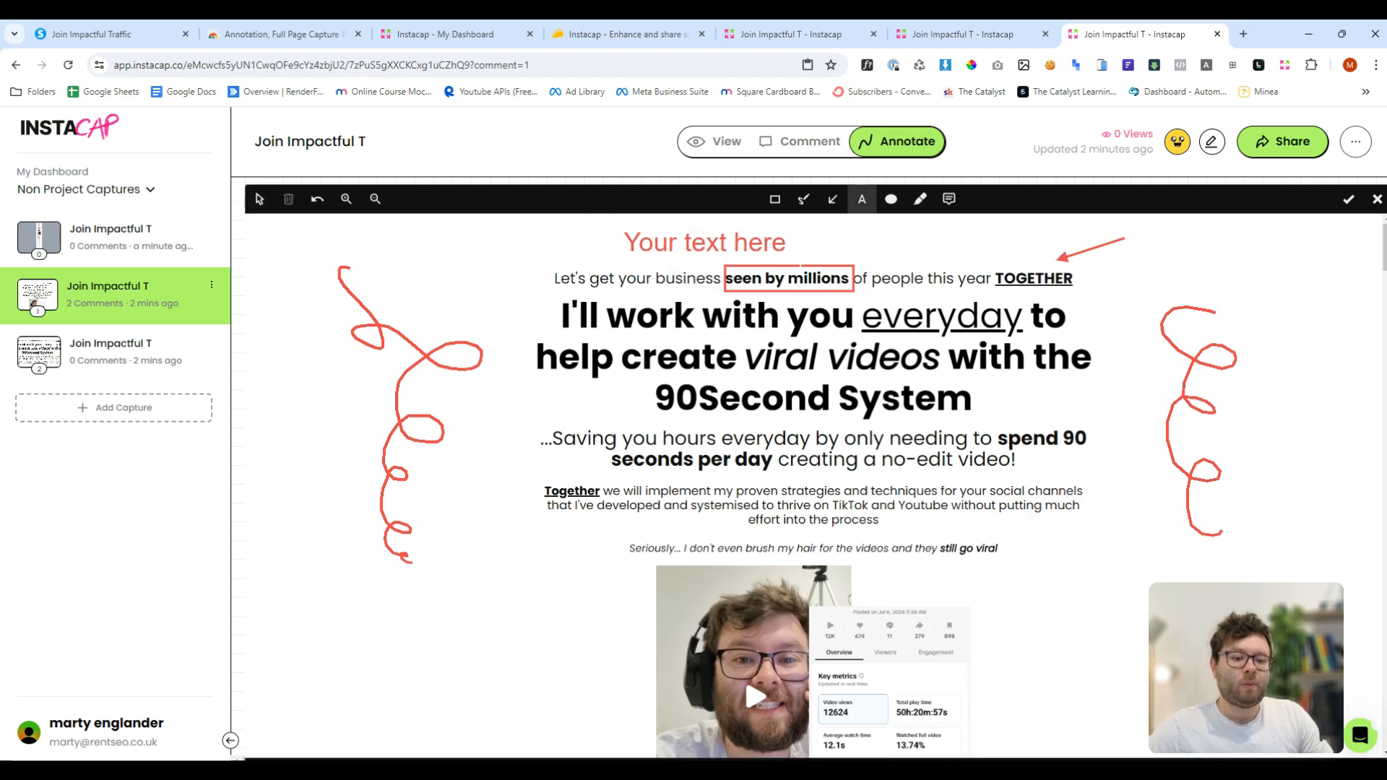
double_click(738, 245)
type("Hello")
- Draw a filled ellipse and move it to the left of the first headline line
left_click(891, 199)
left_click_drag(501, 243, 613, 327)
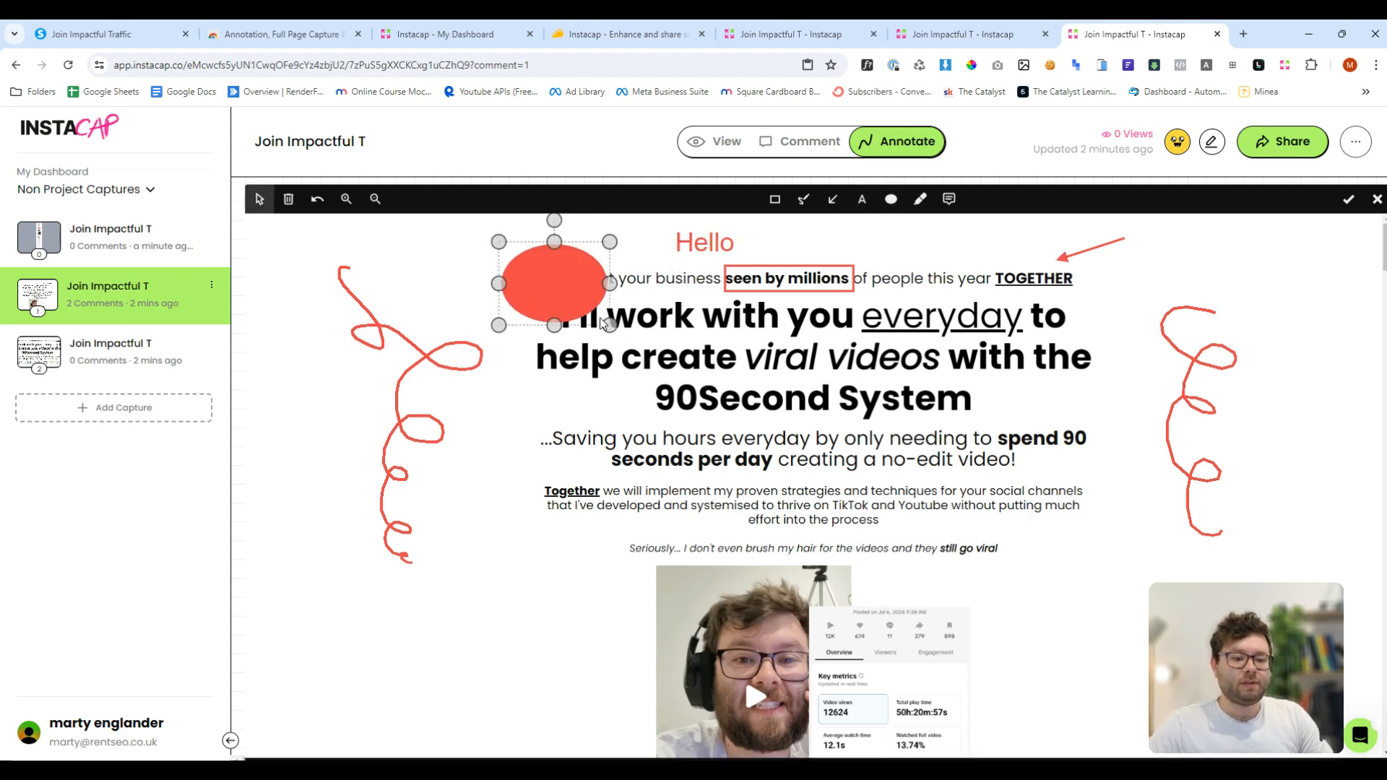
mouse_move(525, 295)
left_mouse_down()
mouse_move(439, 271)
mouse_move(445, 286)
left_mouse_up()
- Highlight the word "System" in the headline
left_click(919, 199)
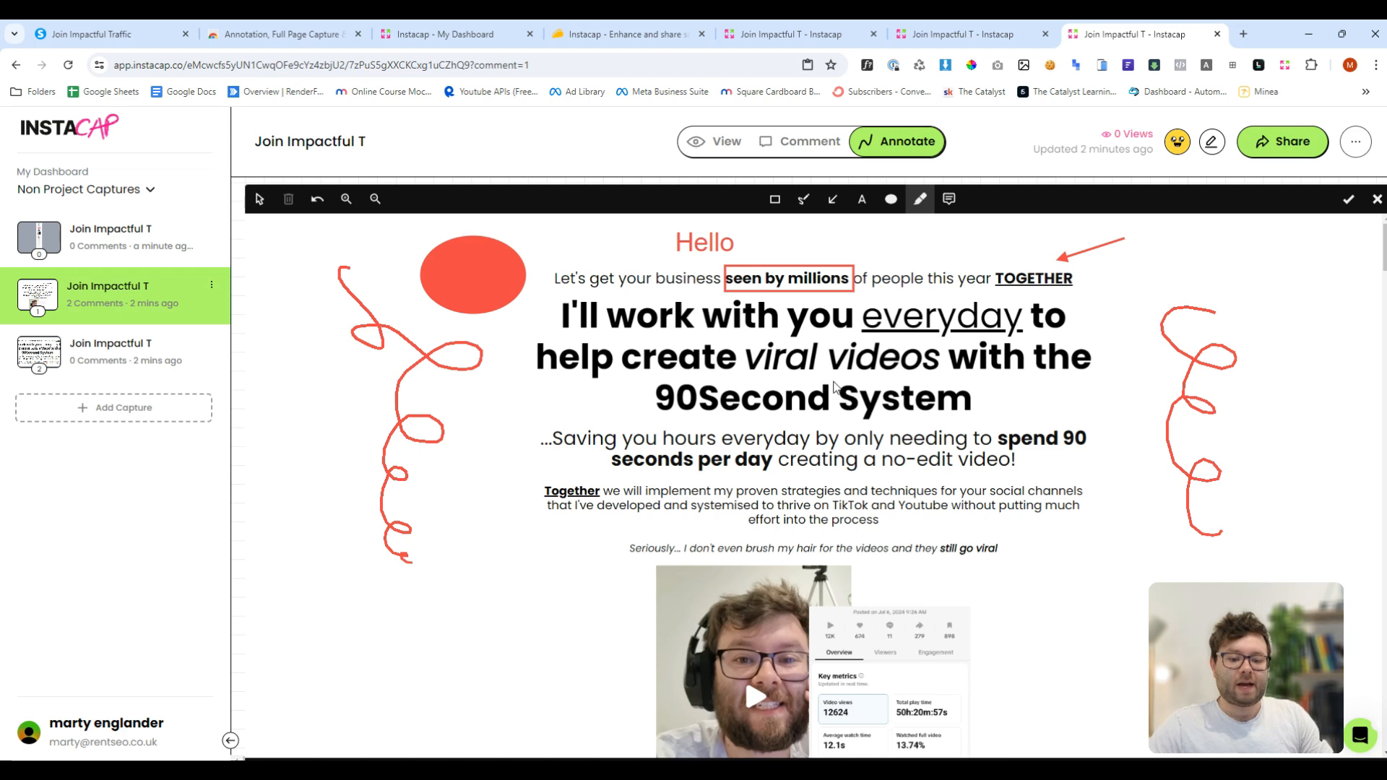
left_click_drag(835, 390, 986, 405)
- Add a callout text box beside "spend 90" and save the annotations
left_click(949, 201)
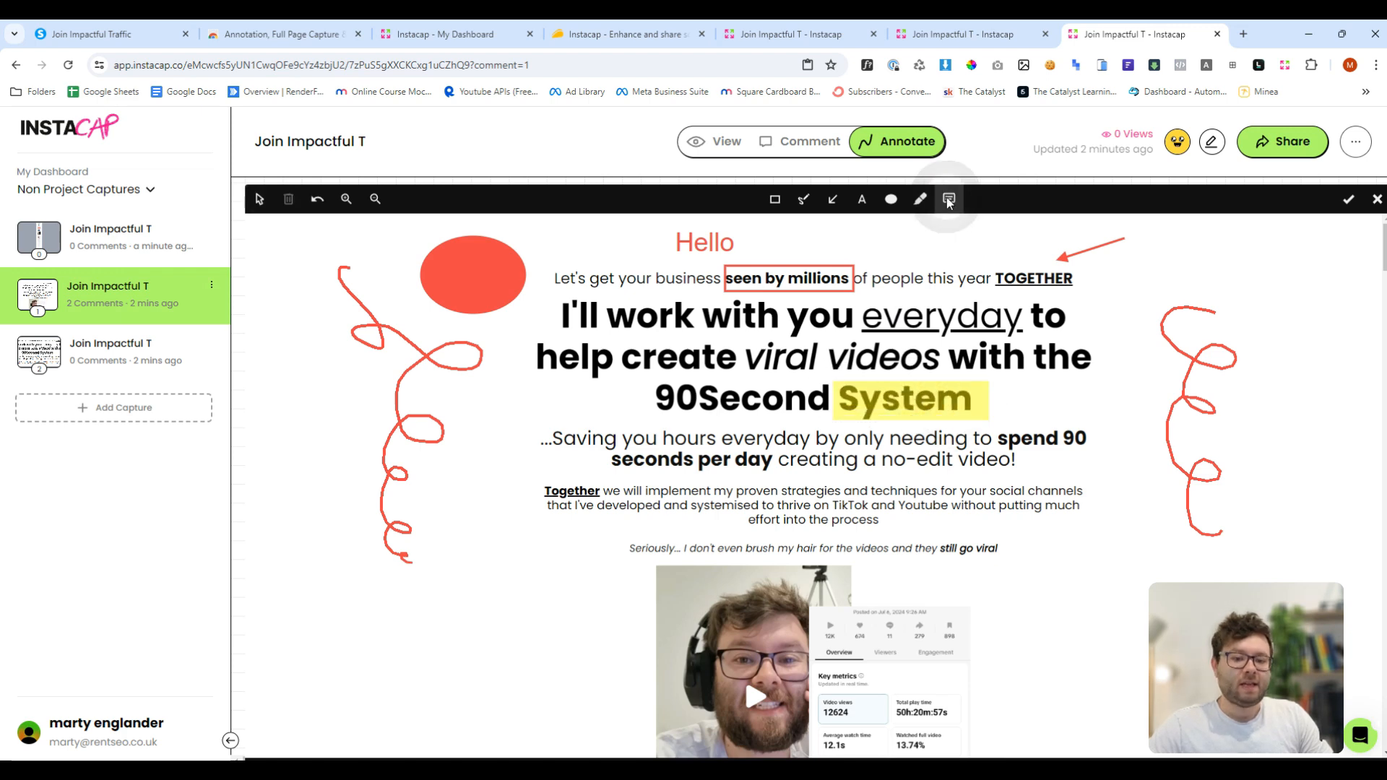
left_click_drag(1056, 398, 1158, 446)
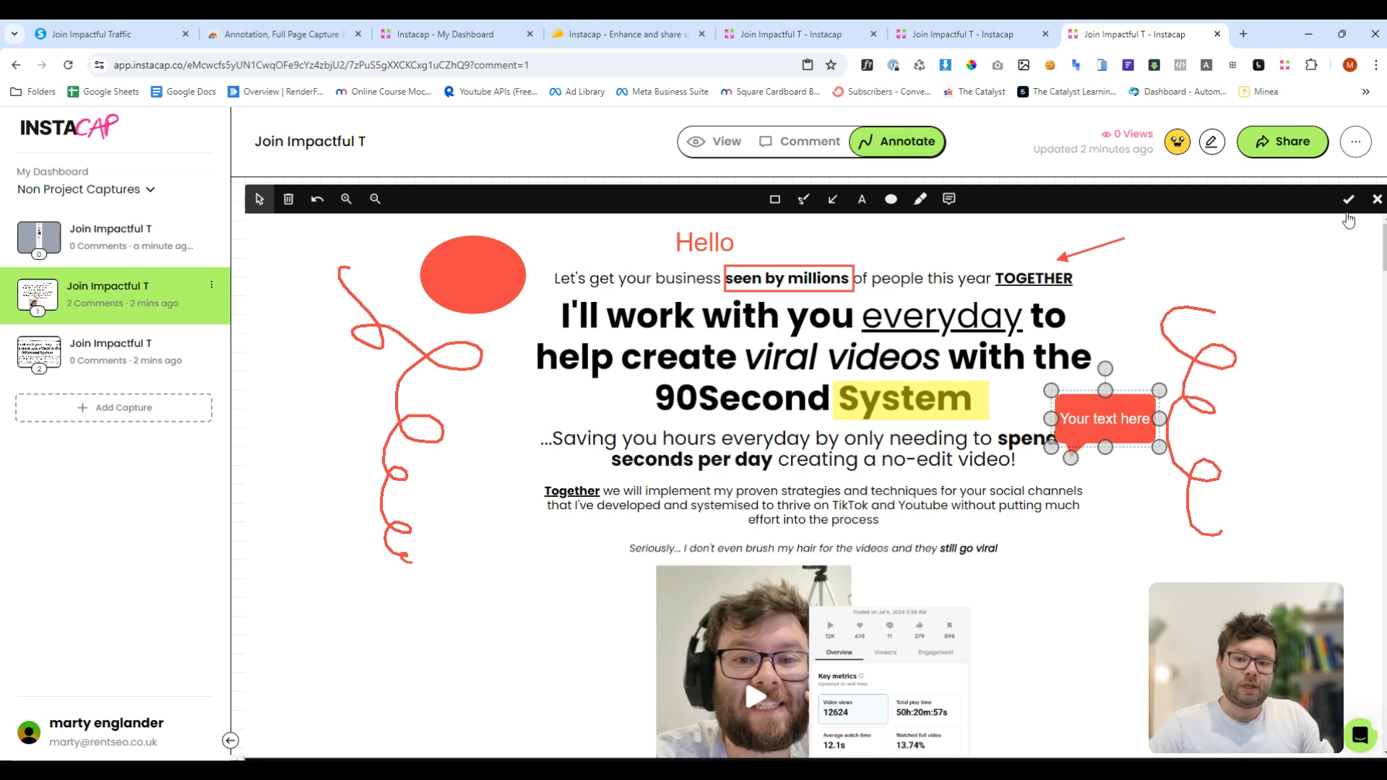
left_click(1348, 199)
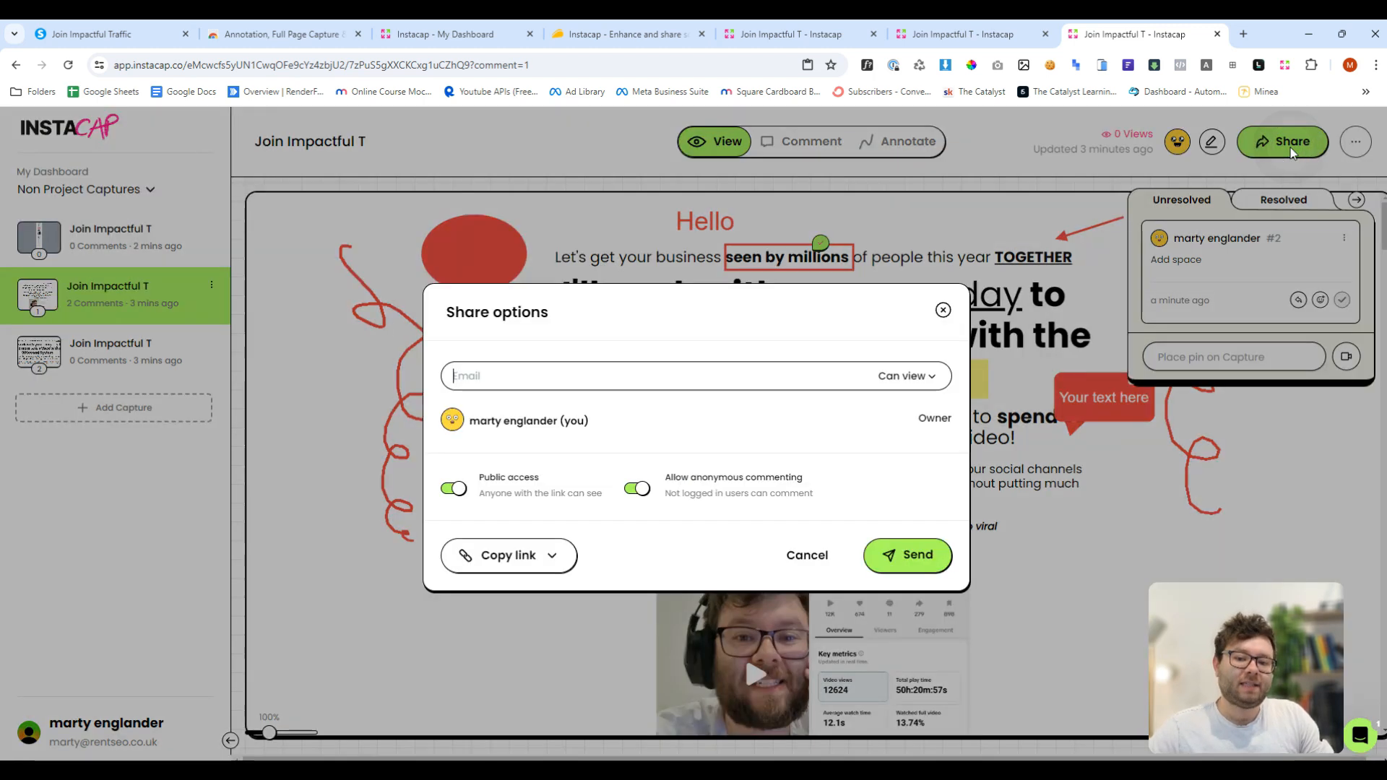
- Open the share options, turn off anonymous commenting, and copy the link for this capture only
left_click(1290, 144)
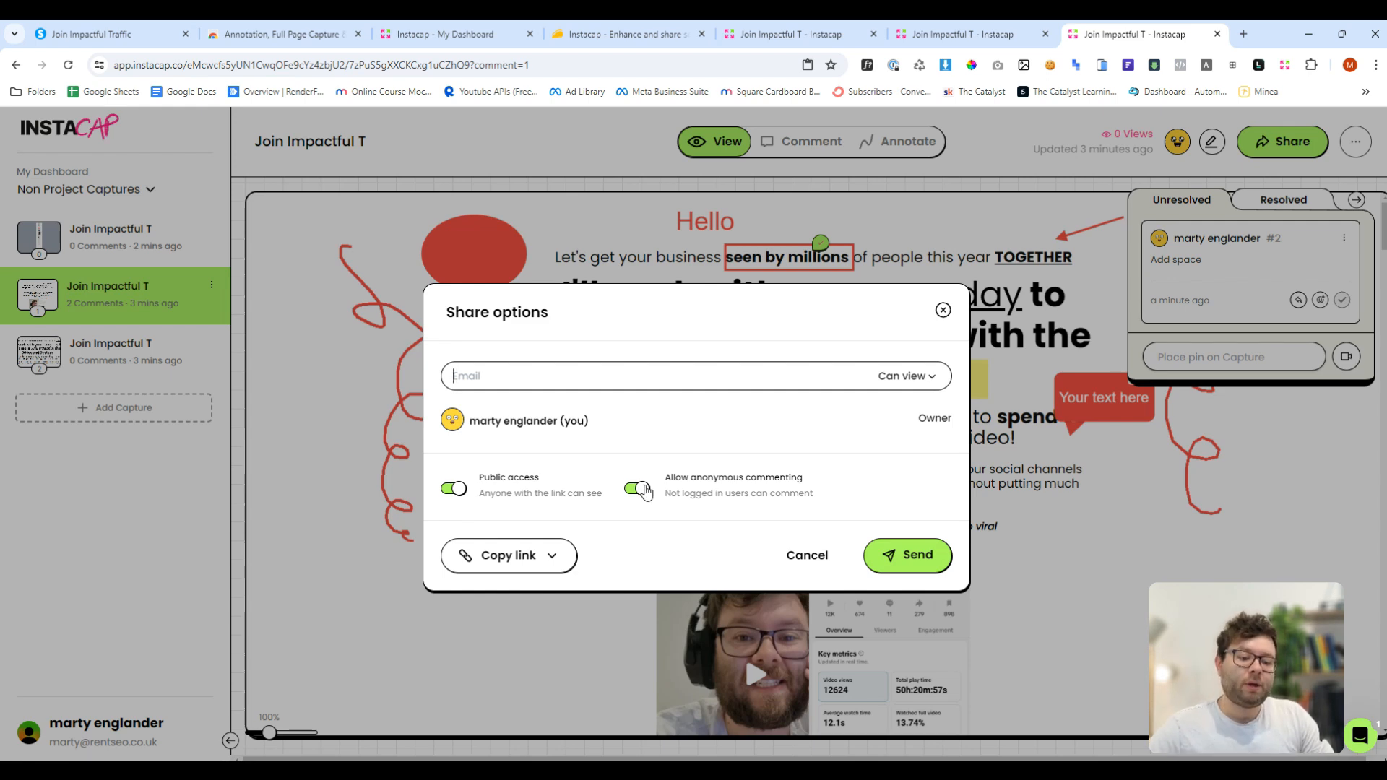
left_click(639, 489)
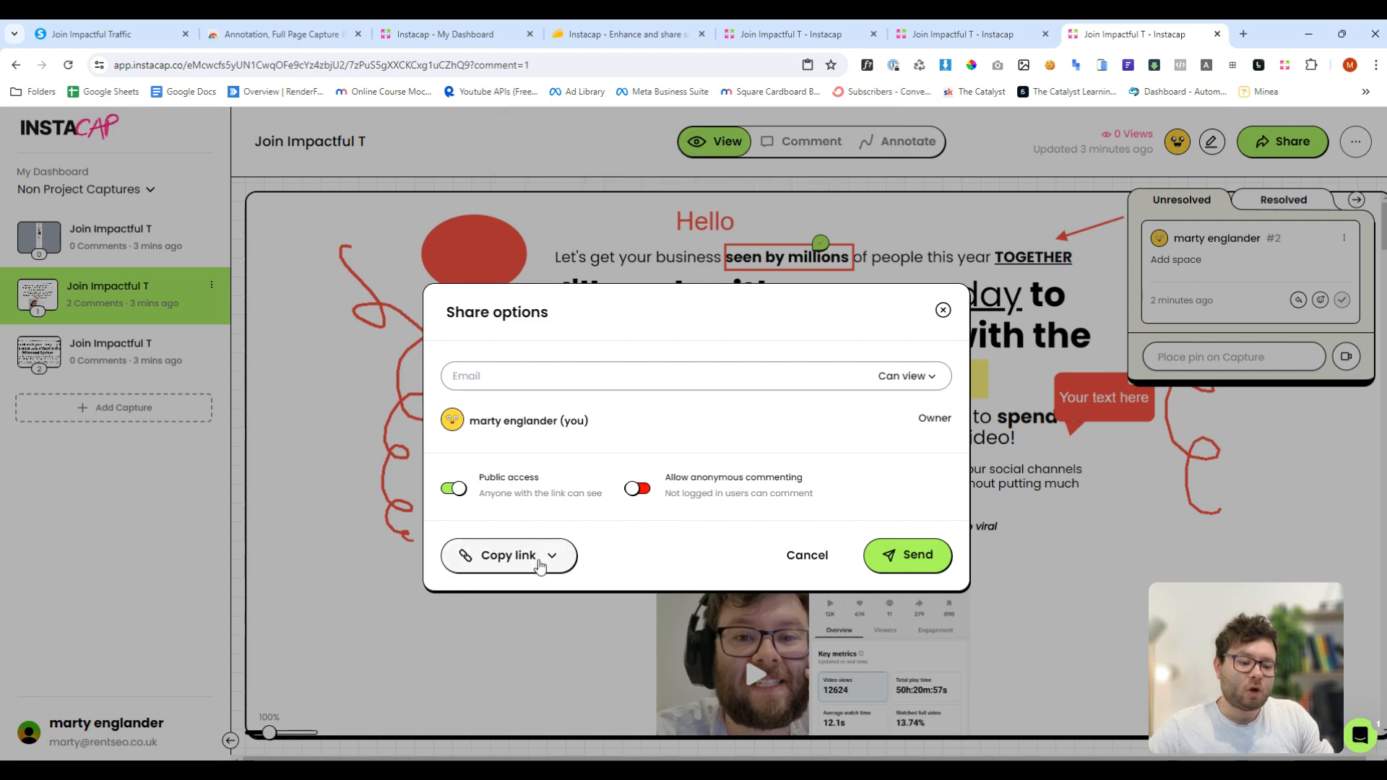
left_click(543, 558)
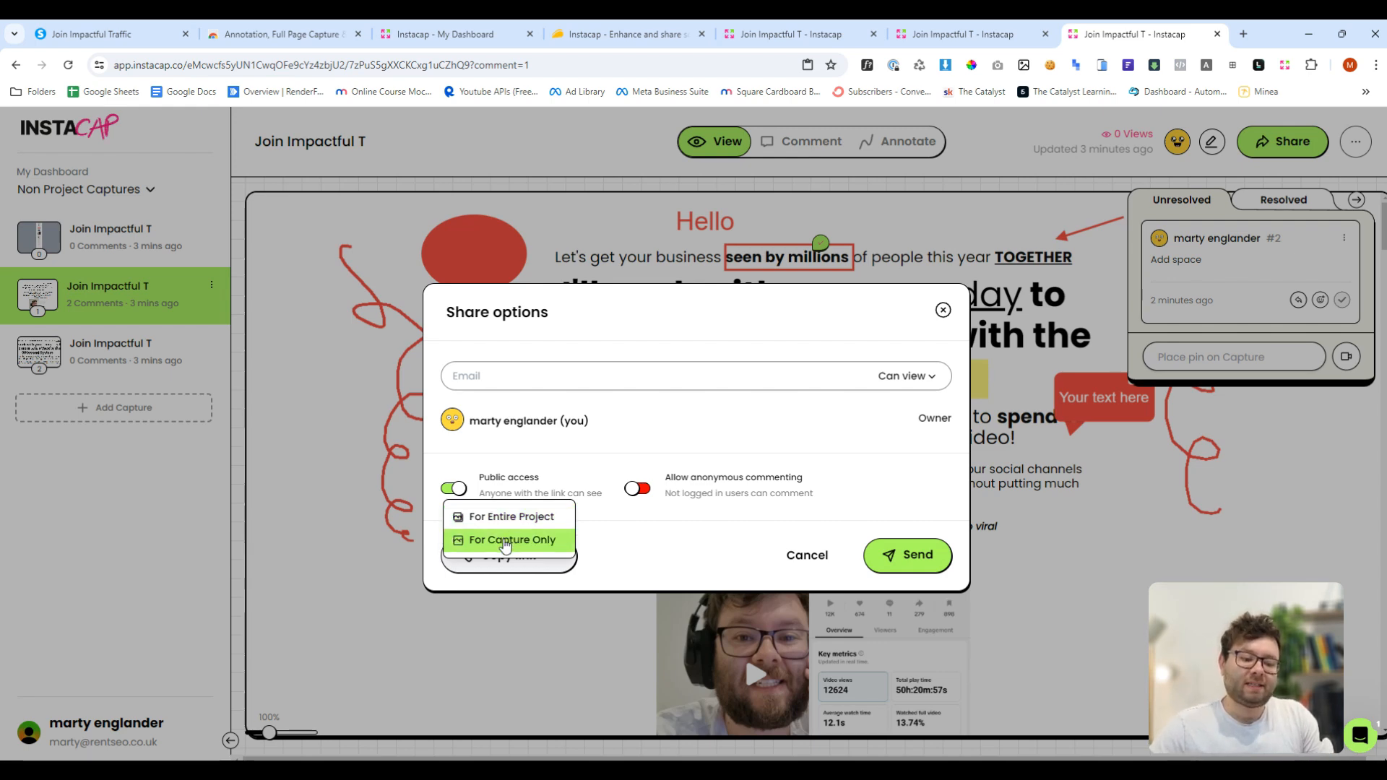
left_click(505, 540)
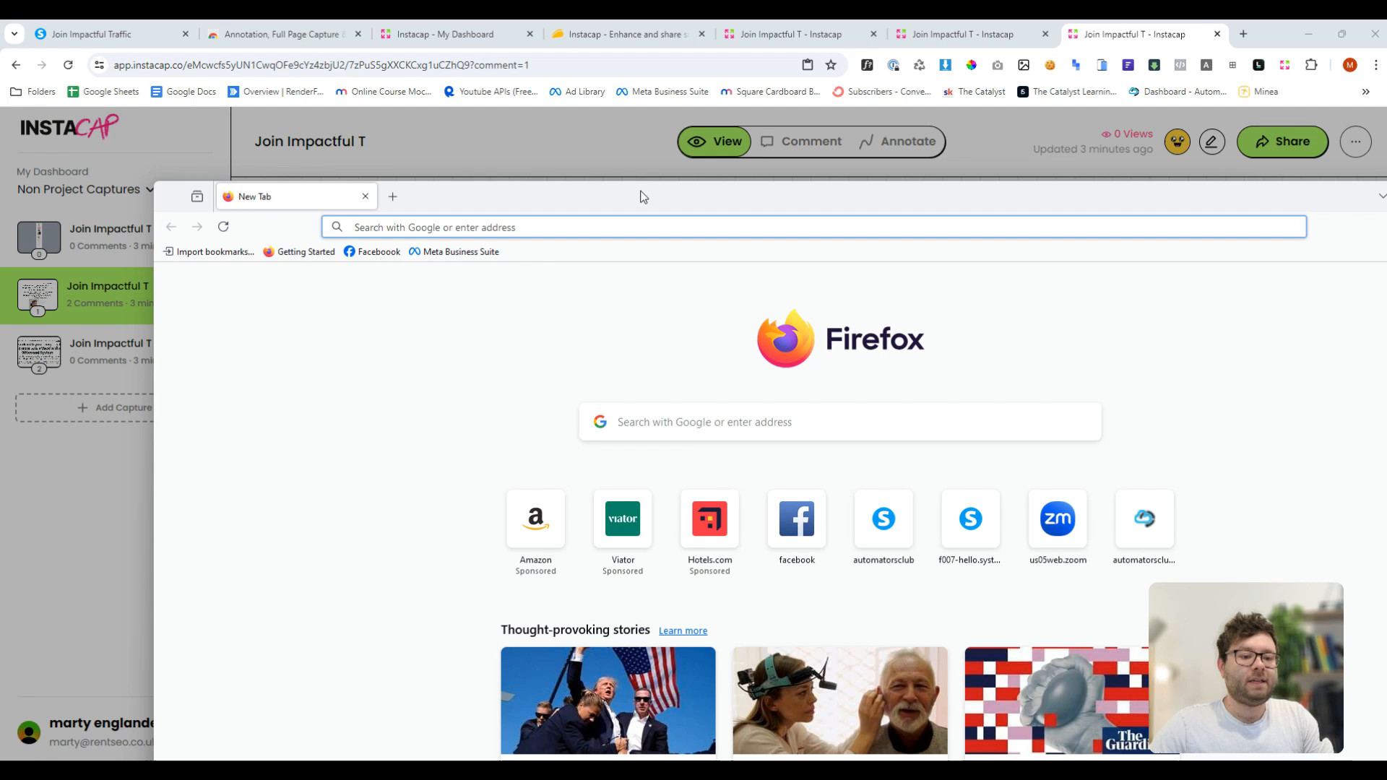
- Switch to Firefox and open the copied capture link
double_click(640, 190)
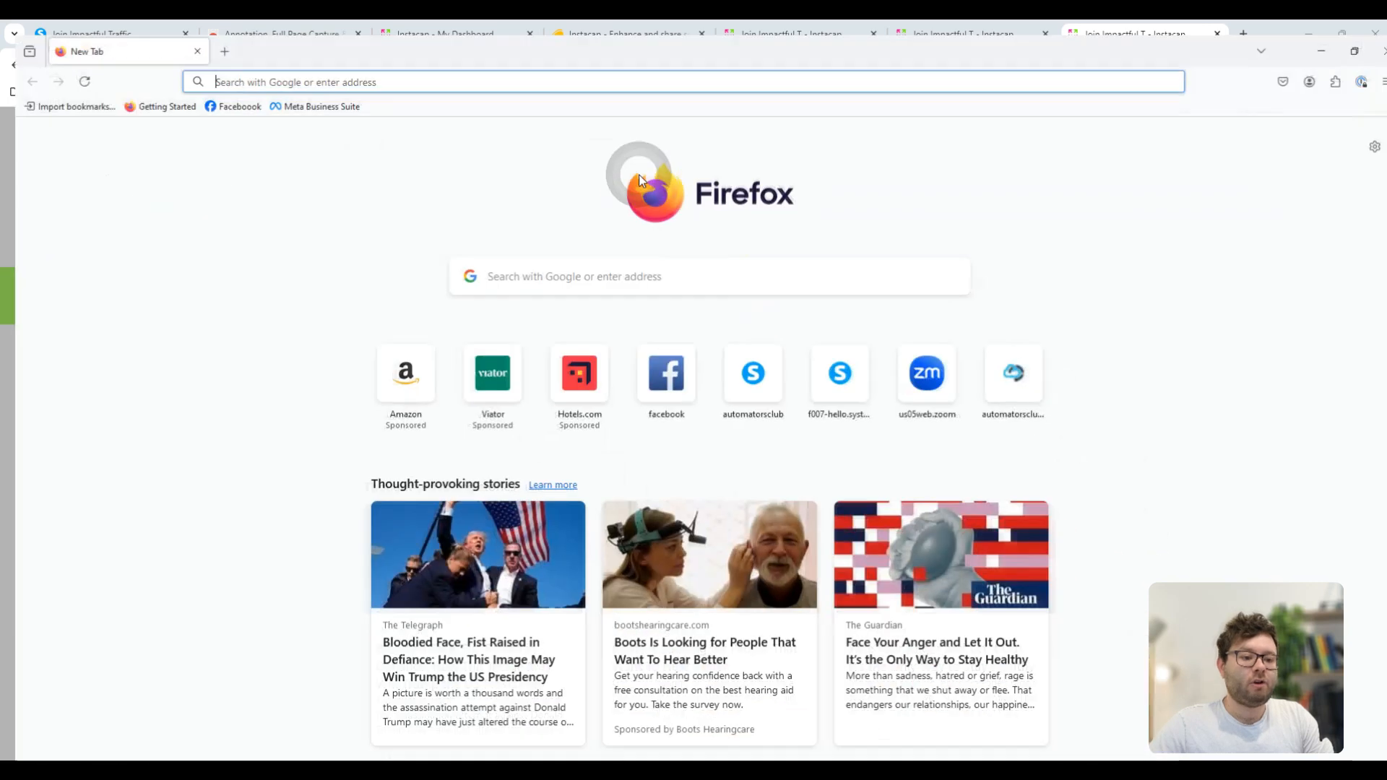
right_click(386, 68)
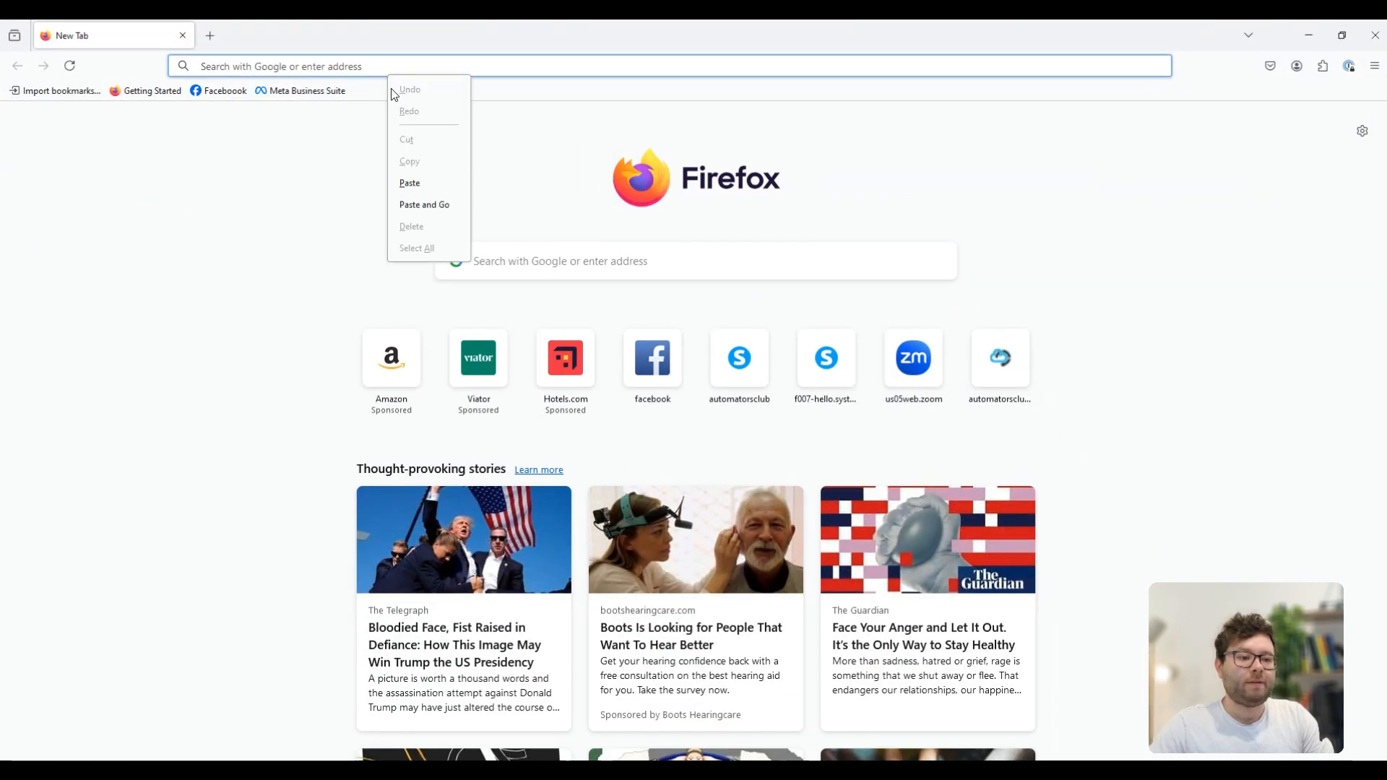
left_click(427, 204)
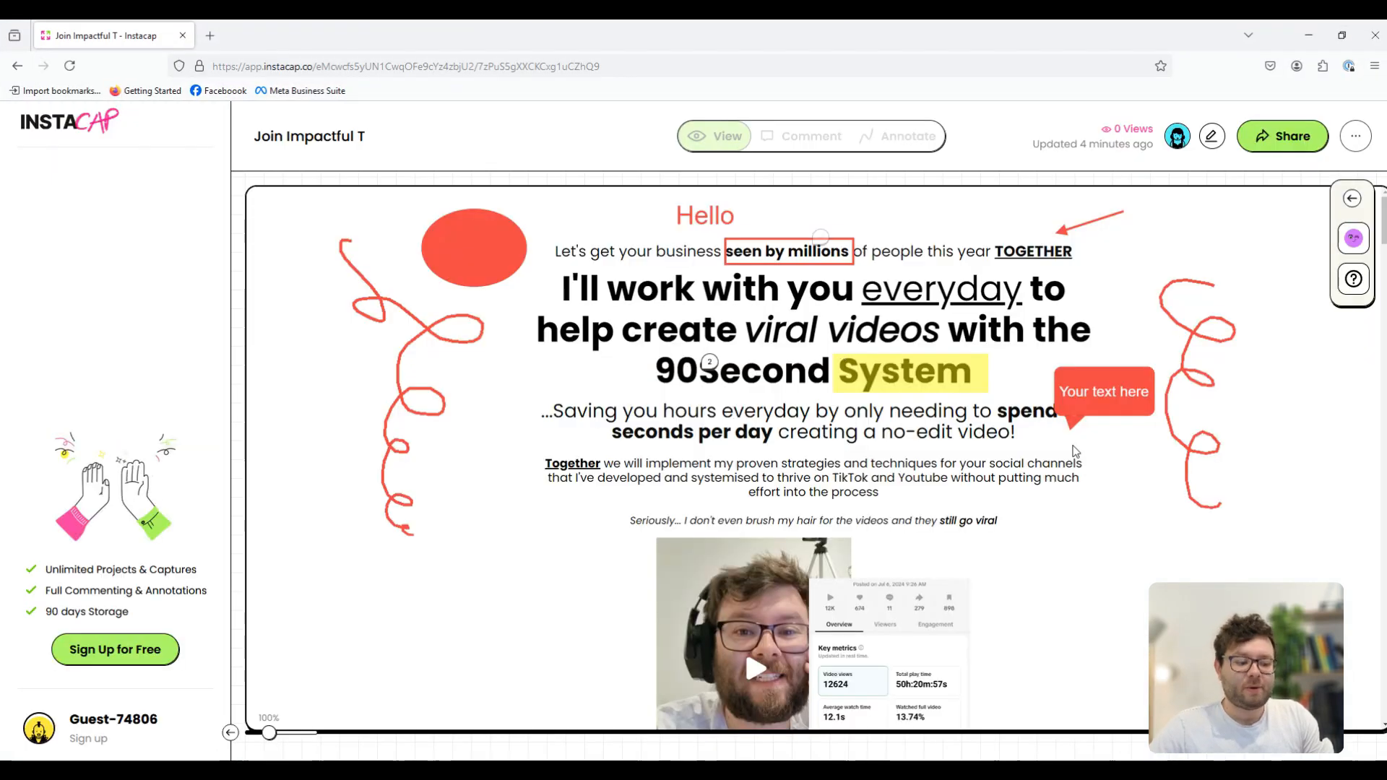
- Inspect the pinned comment as a guest viewer, then close Firefox
left_click(812, 238)
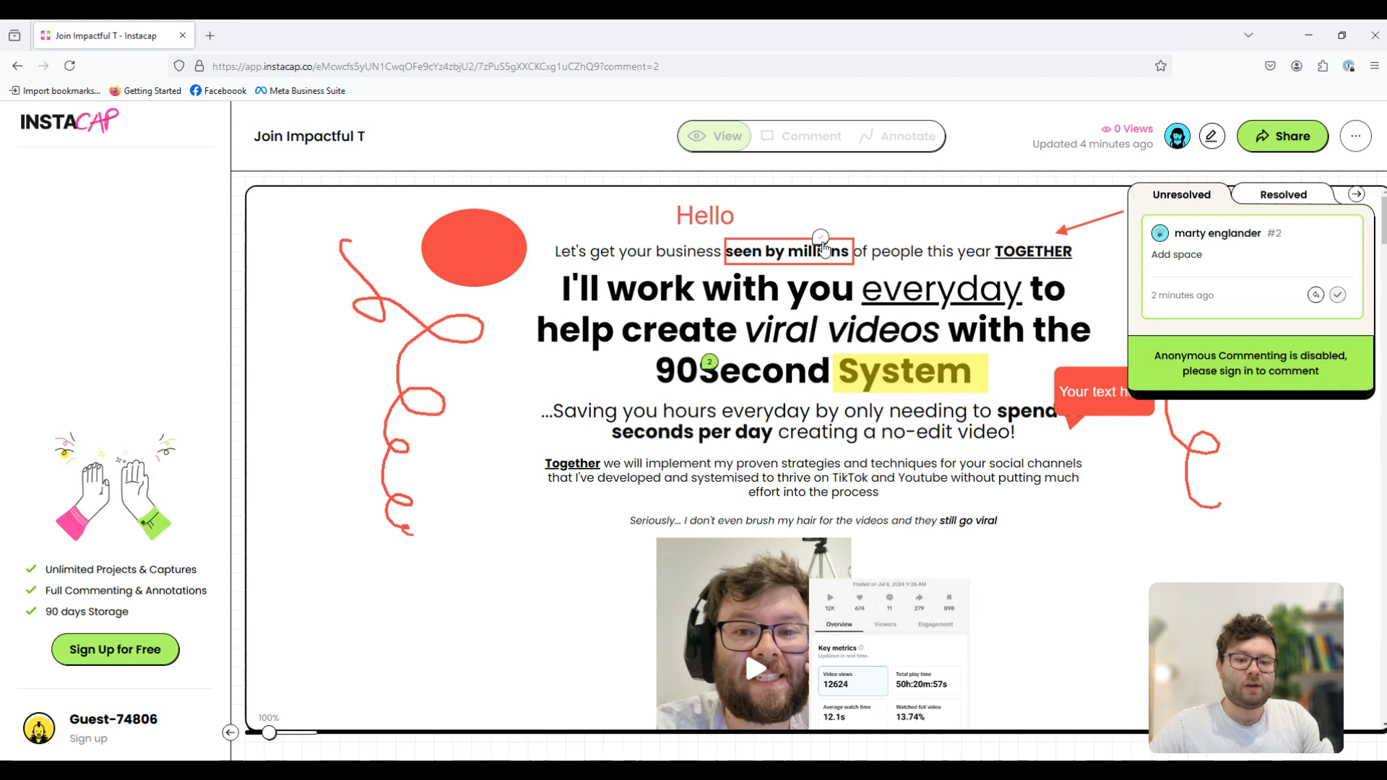
left_click(1258, 202)
left_click(1182, 195)
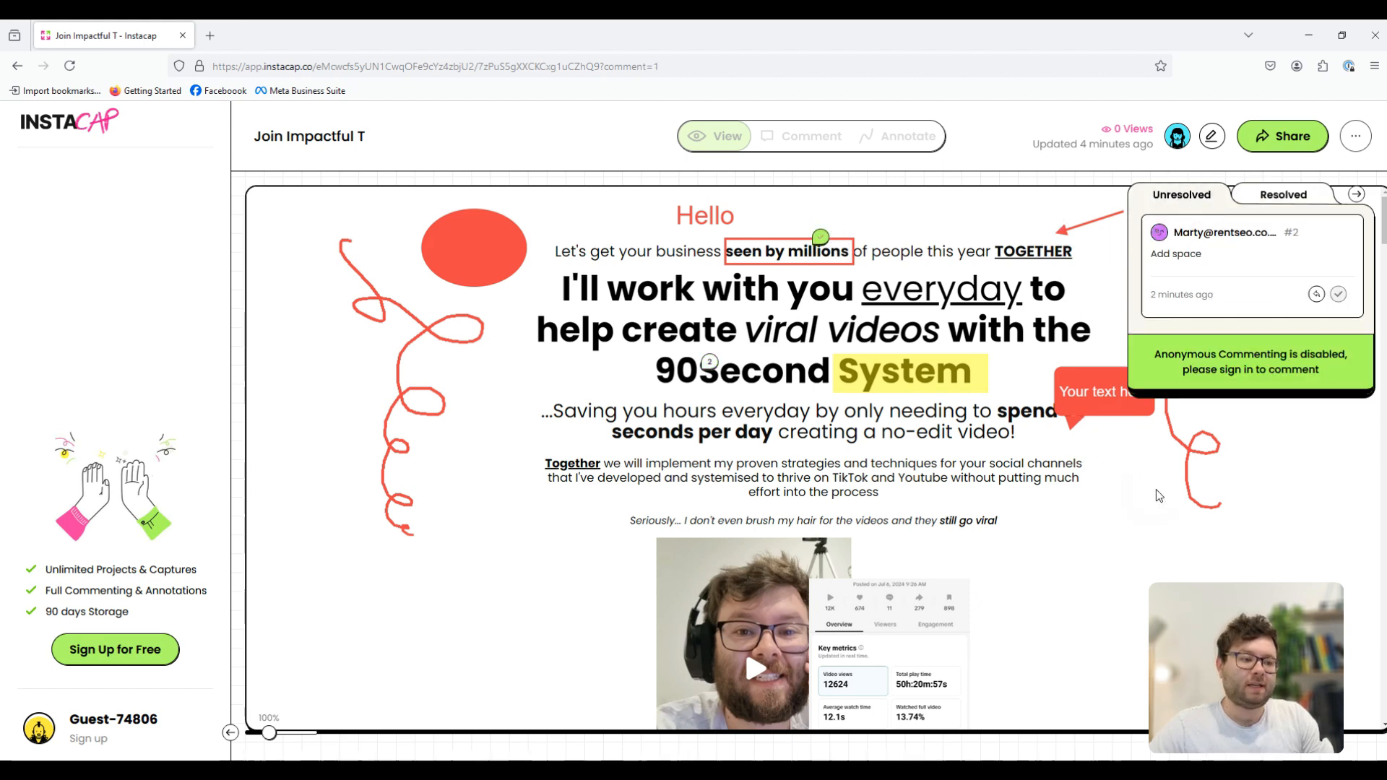
left_click(1376, 35)
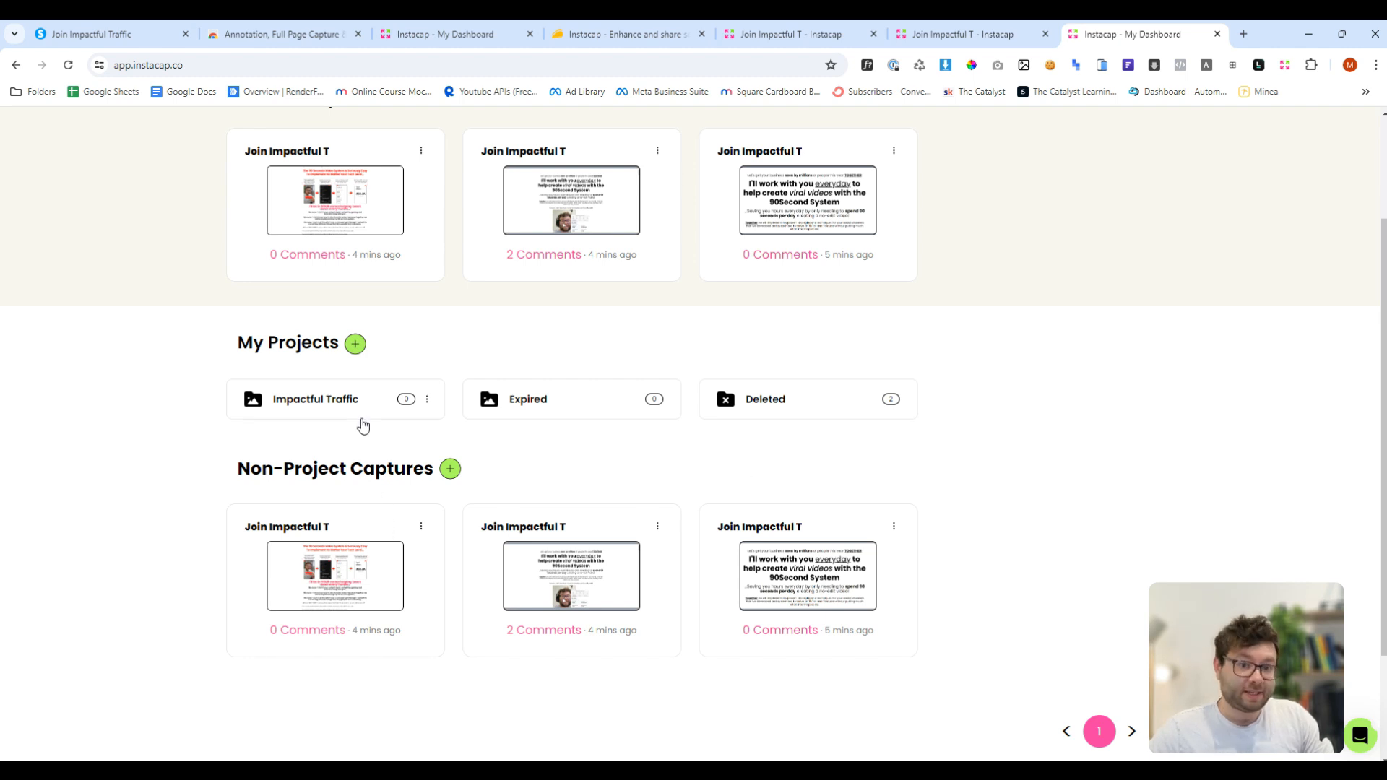
- Move the first non-project capture into the Impactful Traffic project and open that project
left_click(421, 527)
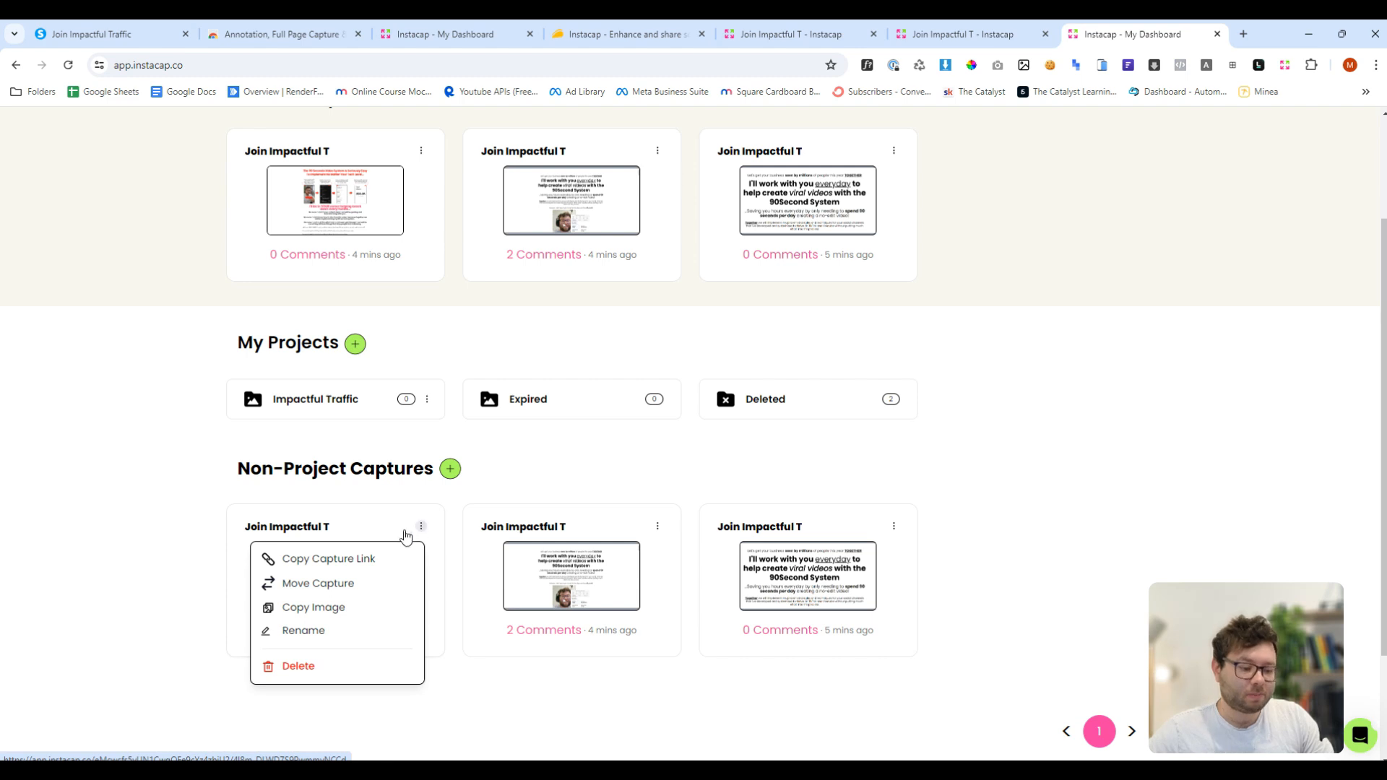
left_click(324, 585)
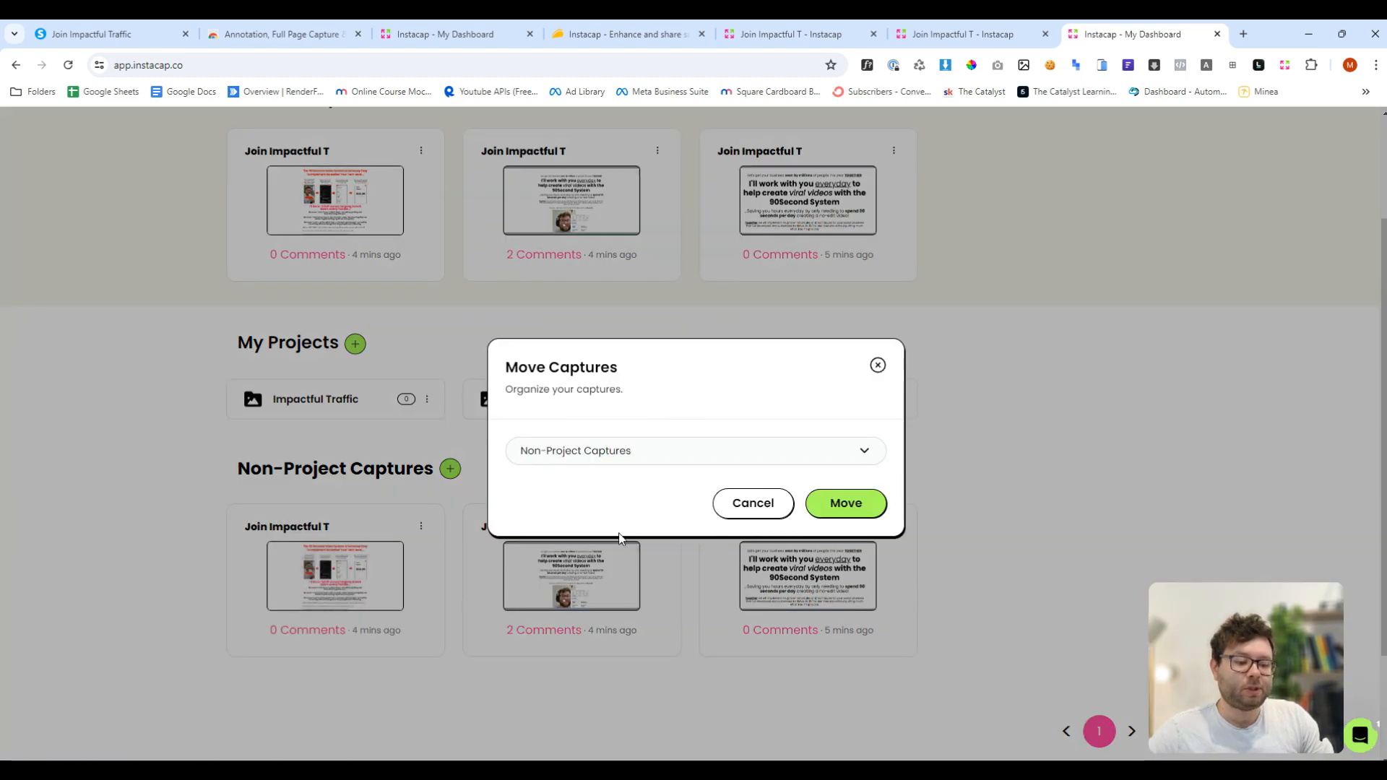
left_click(588, 455)
left_click(578, 525)
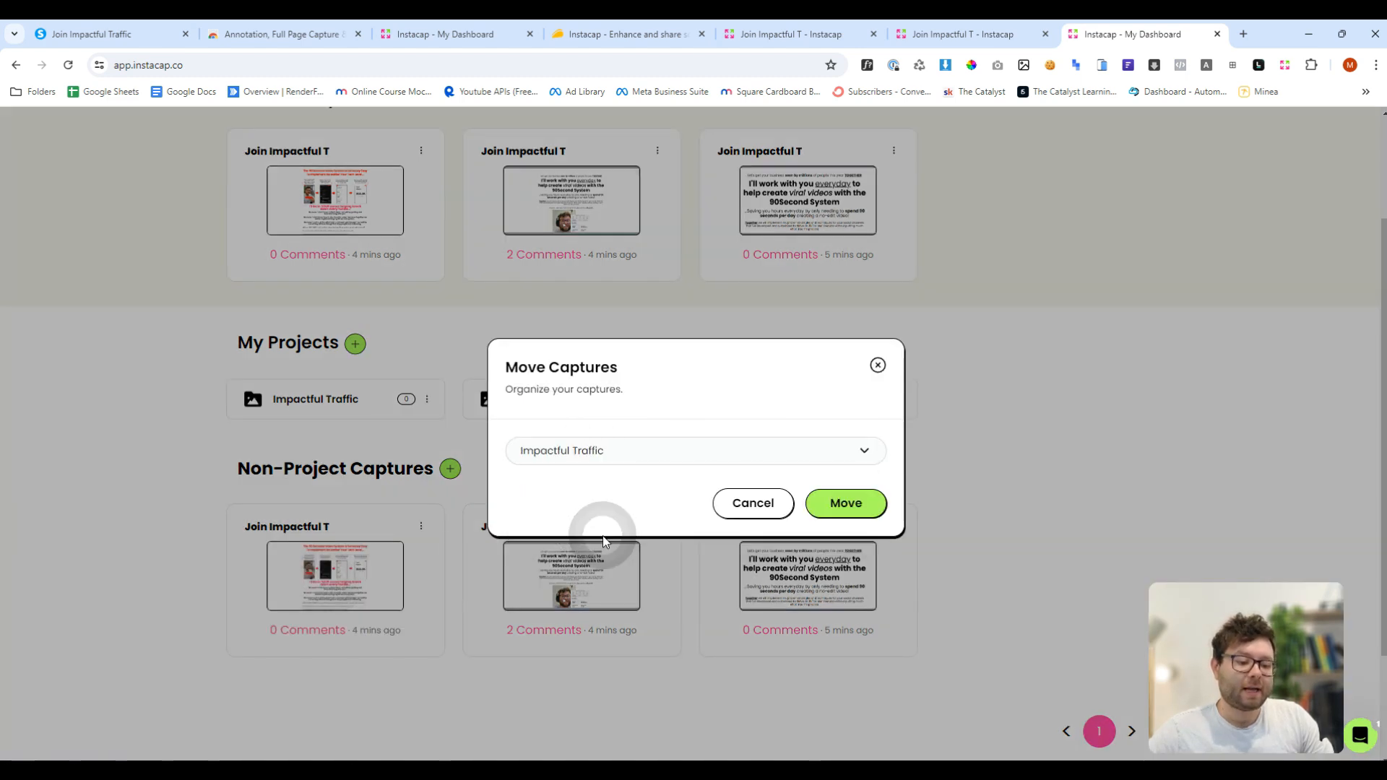
left_click(827, 512)
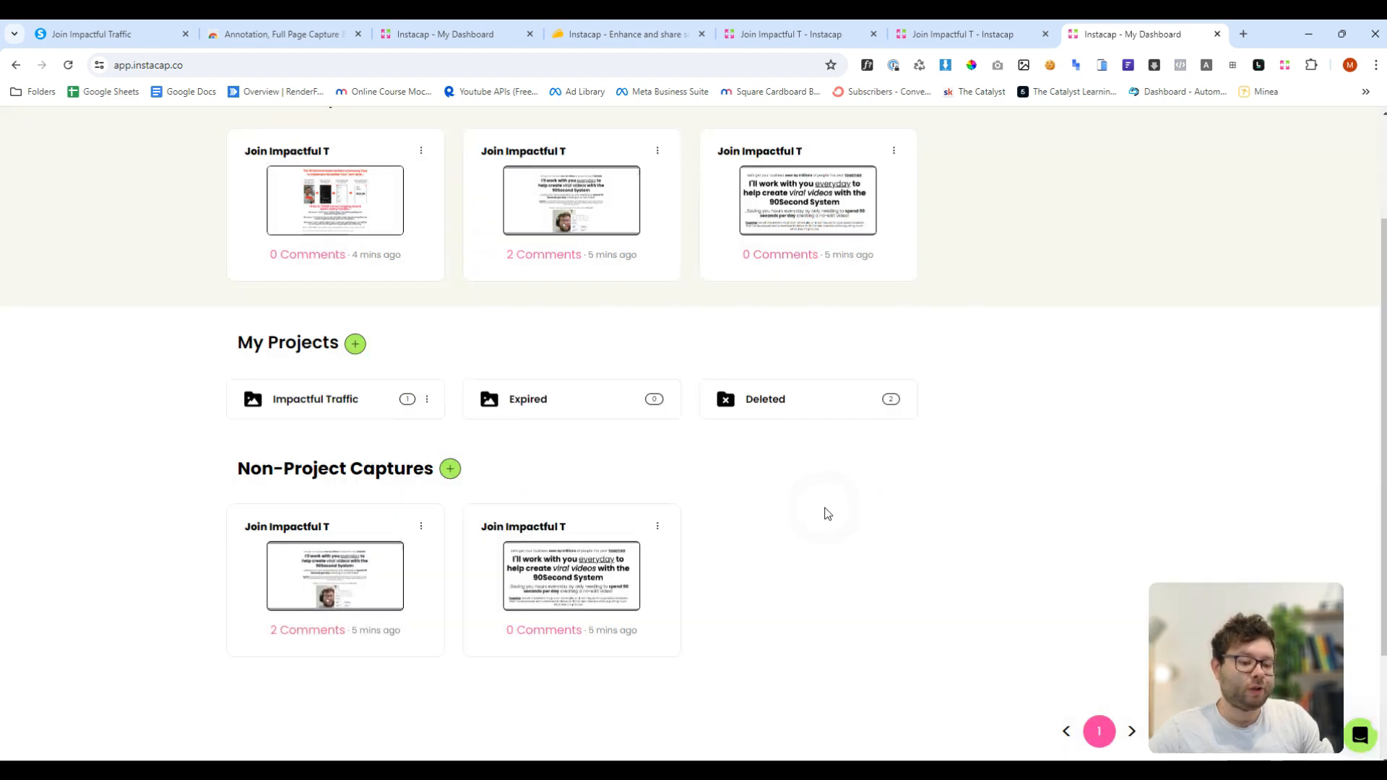
left_click(316, 403)
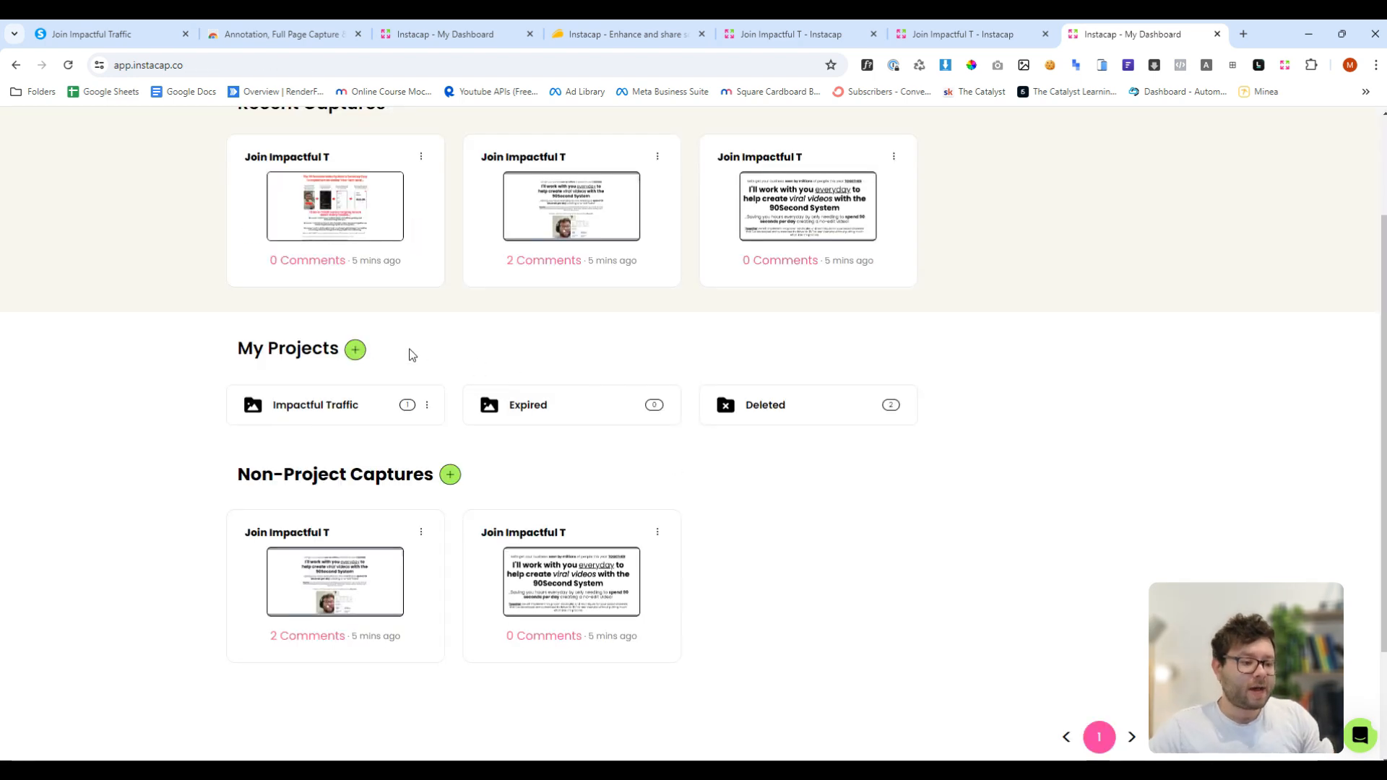
- Create a new project folder named "90Sec Vids" and open it
left_click(355, 350)
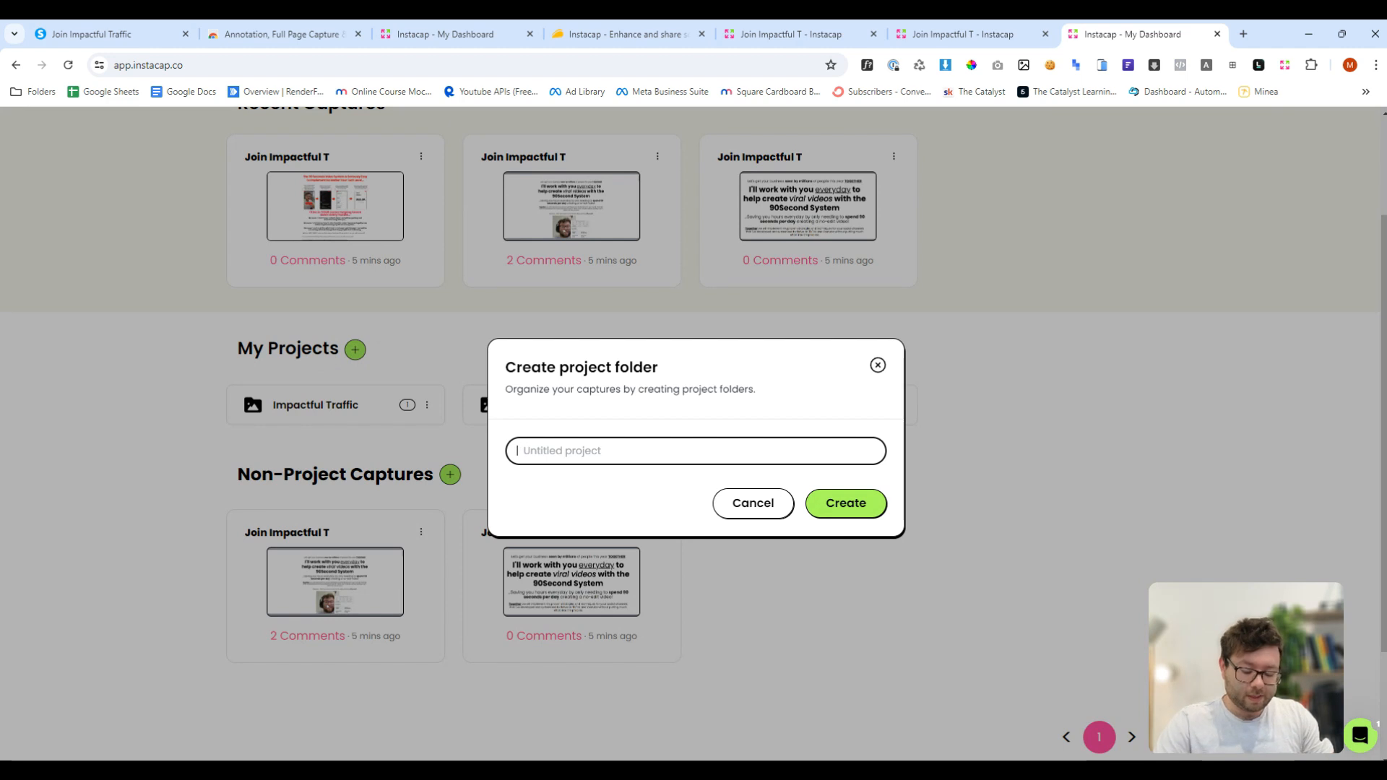
type("90Sec Vids")
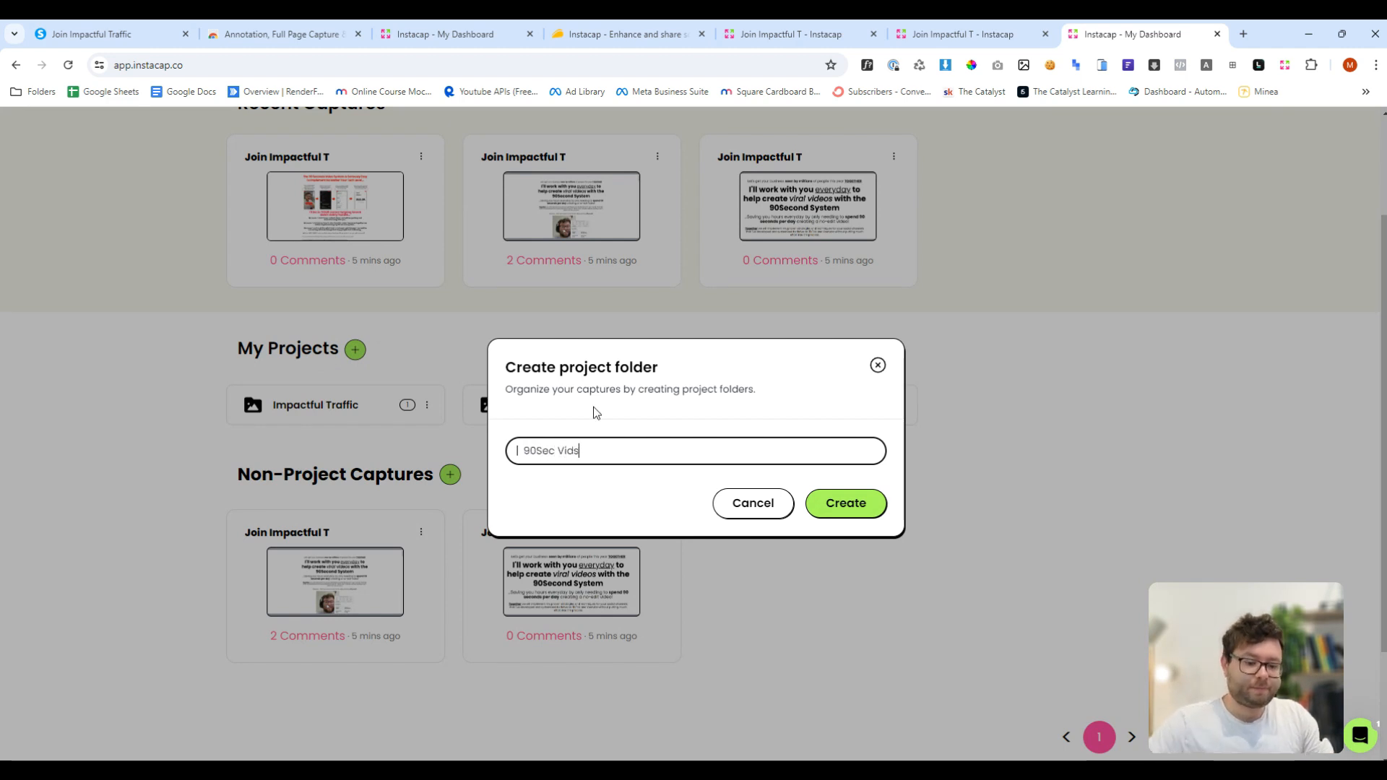
left_click(863, 505)
left_click(311, 417)
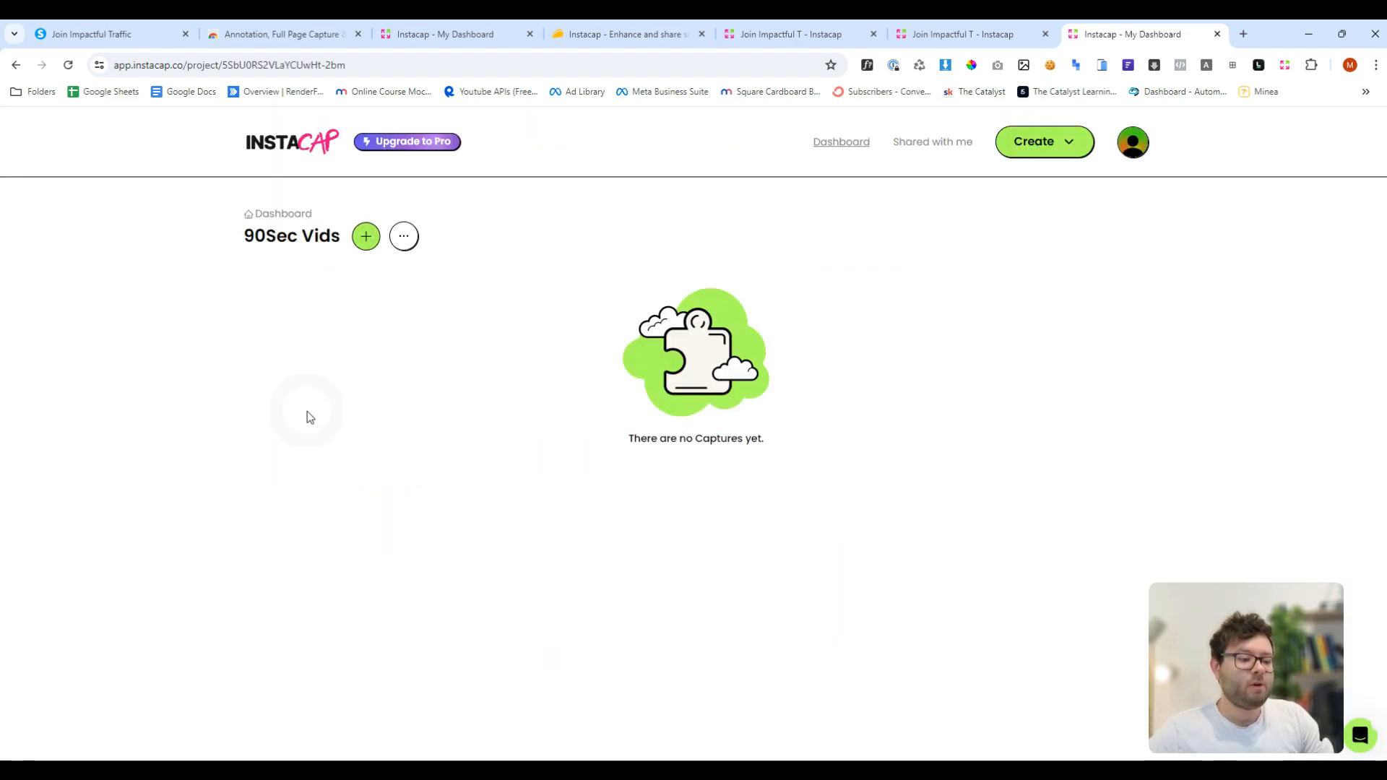
- Upload the image file 1.png into the project by dropping it into the upload area
left_click(366, 237)
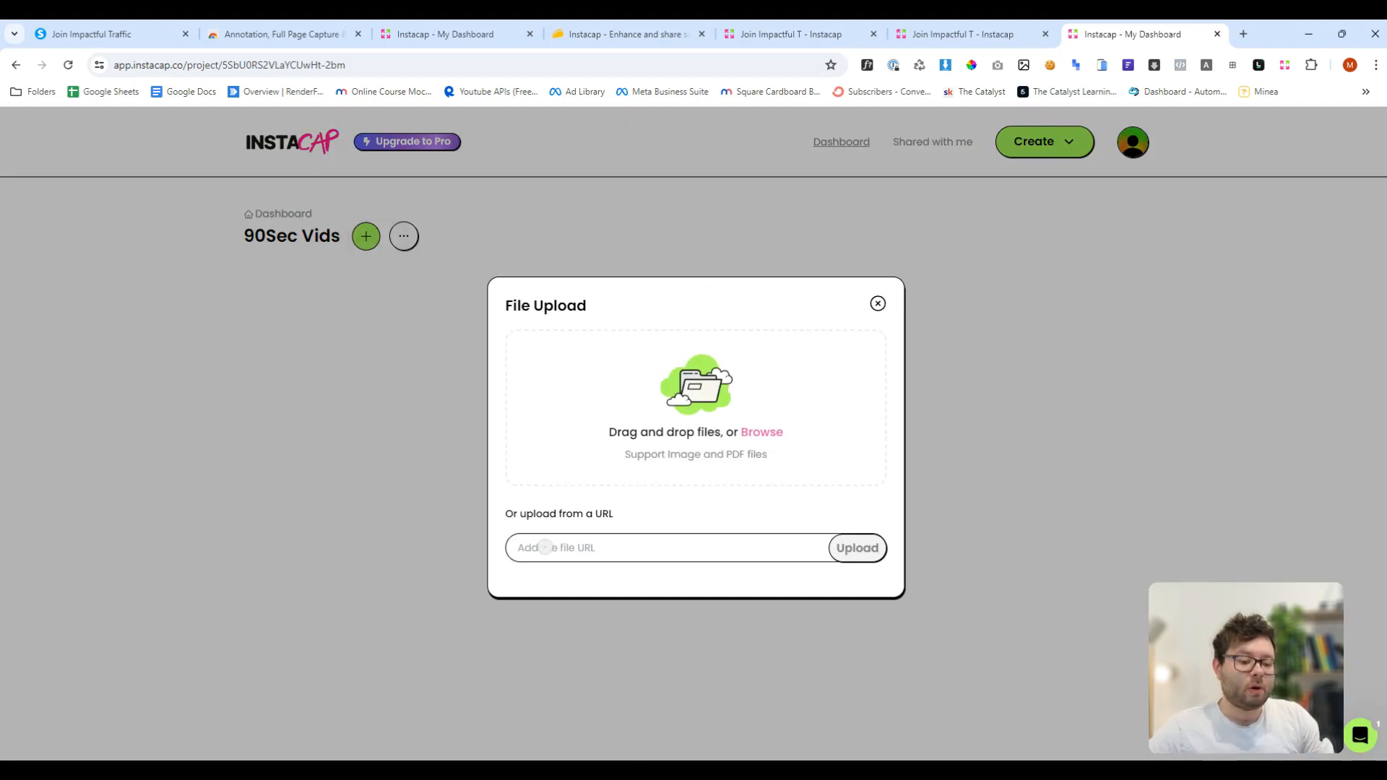
left_click(546, 547)
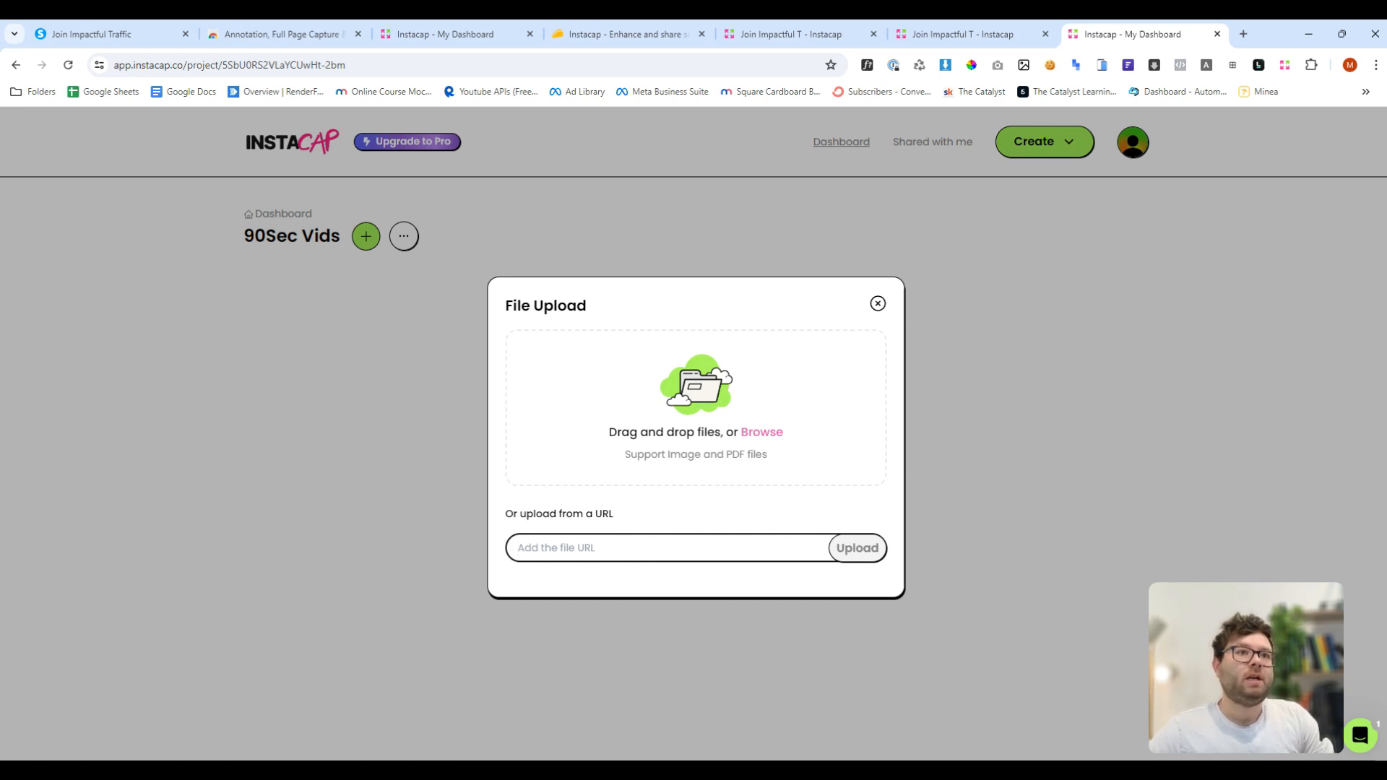
left_click_drag(659, 198, 718, 350)
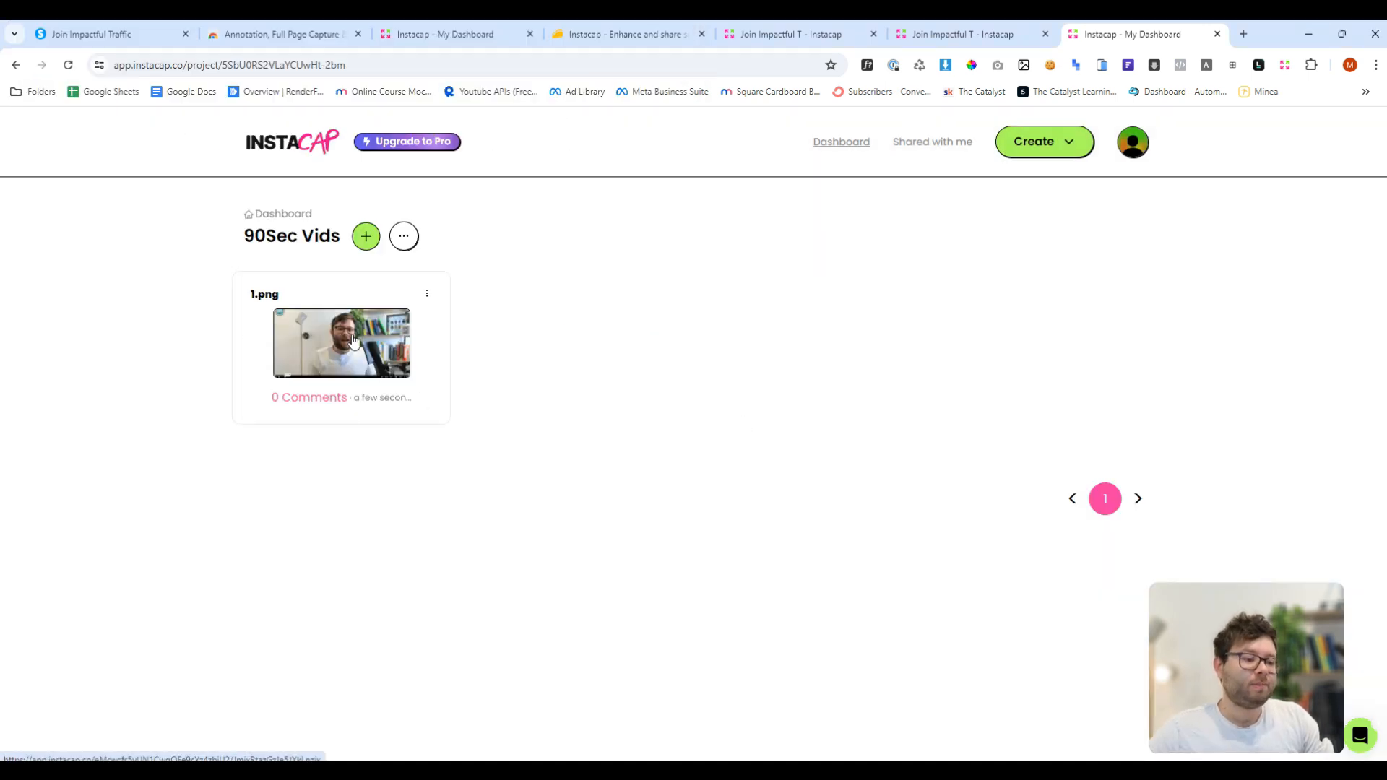
left_click(310, 341)
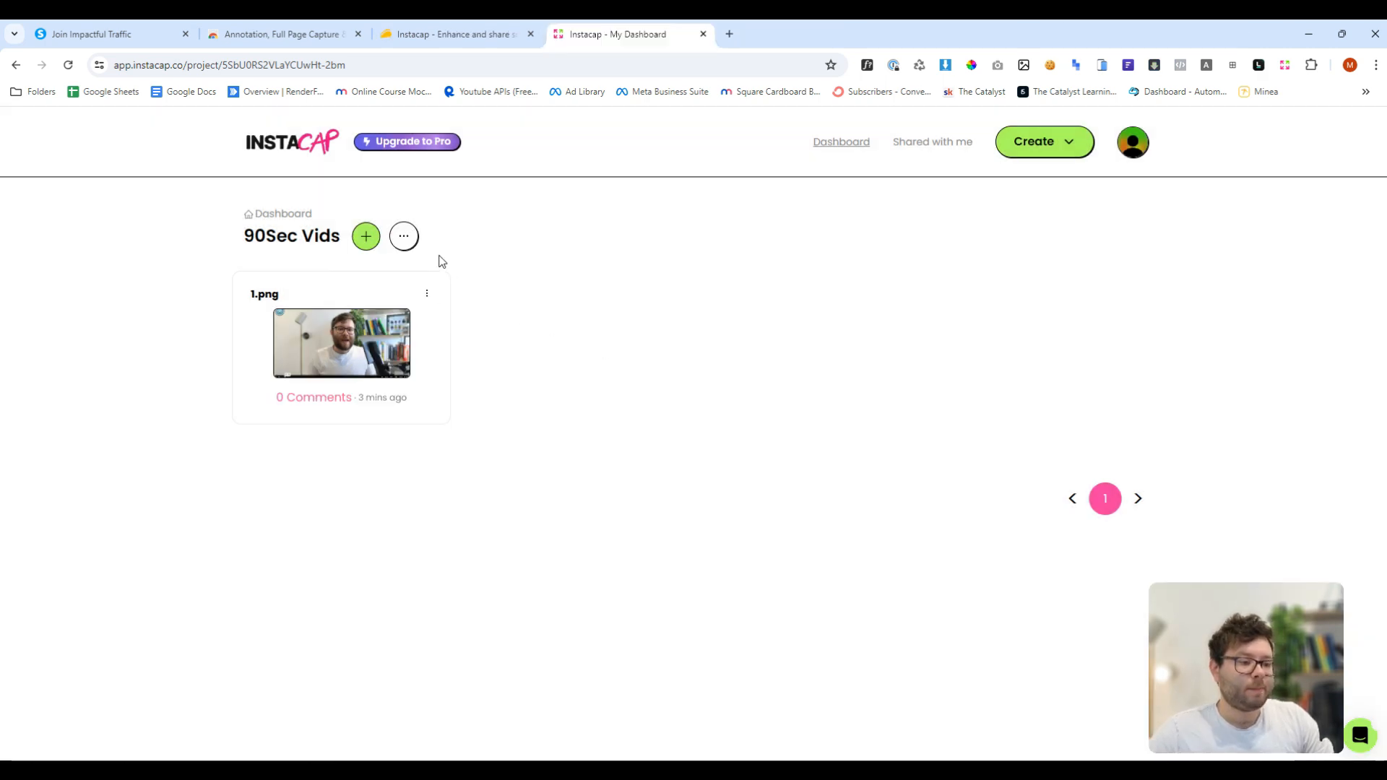
- Upload a capture from the pasted Chrome Web Store extension URL
left_click(366, 237)
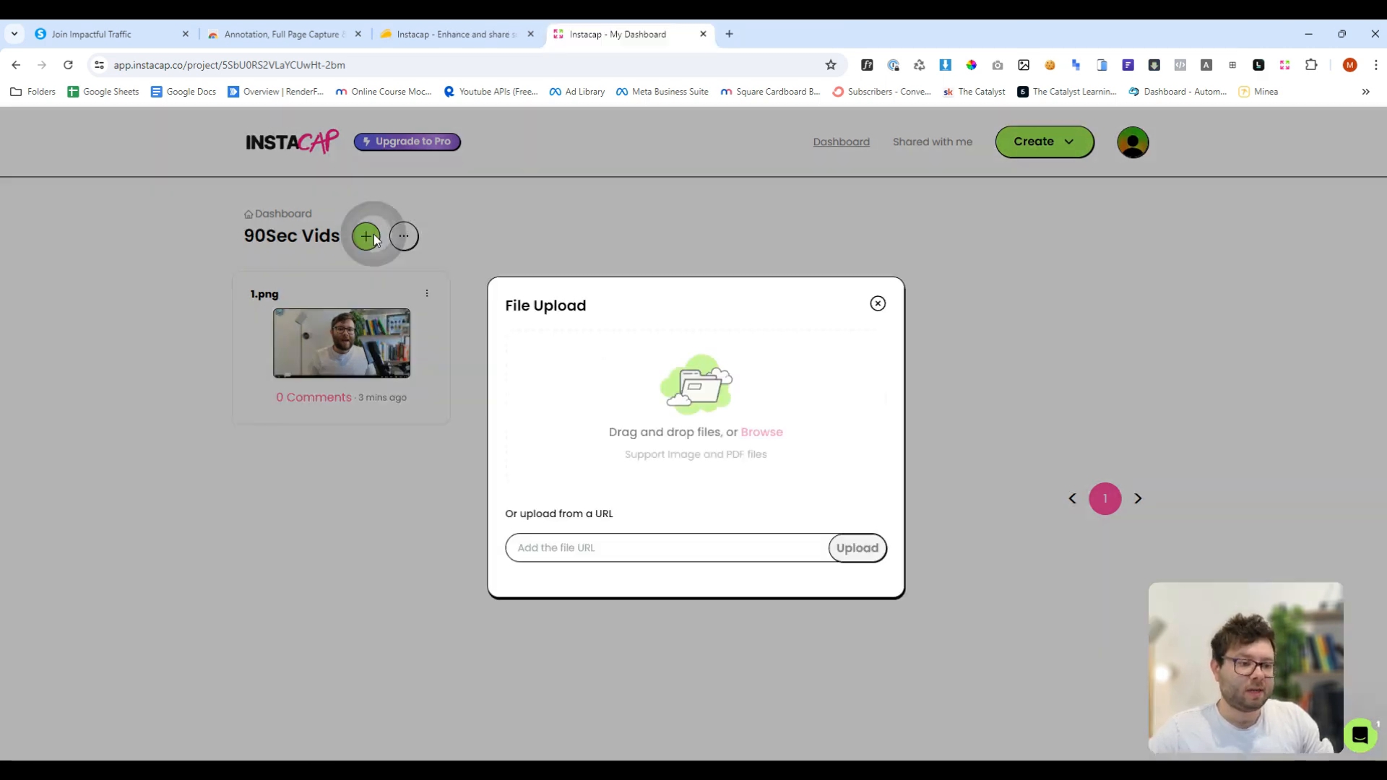
left_click(663, 546)
key("ctrl+v")
left_click_drag(743, 543, 402, 551)
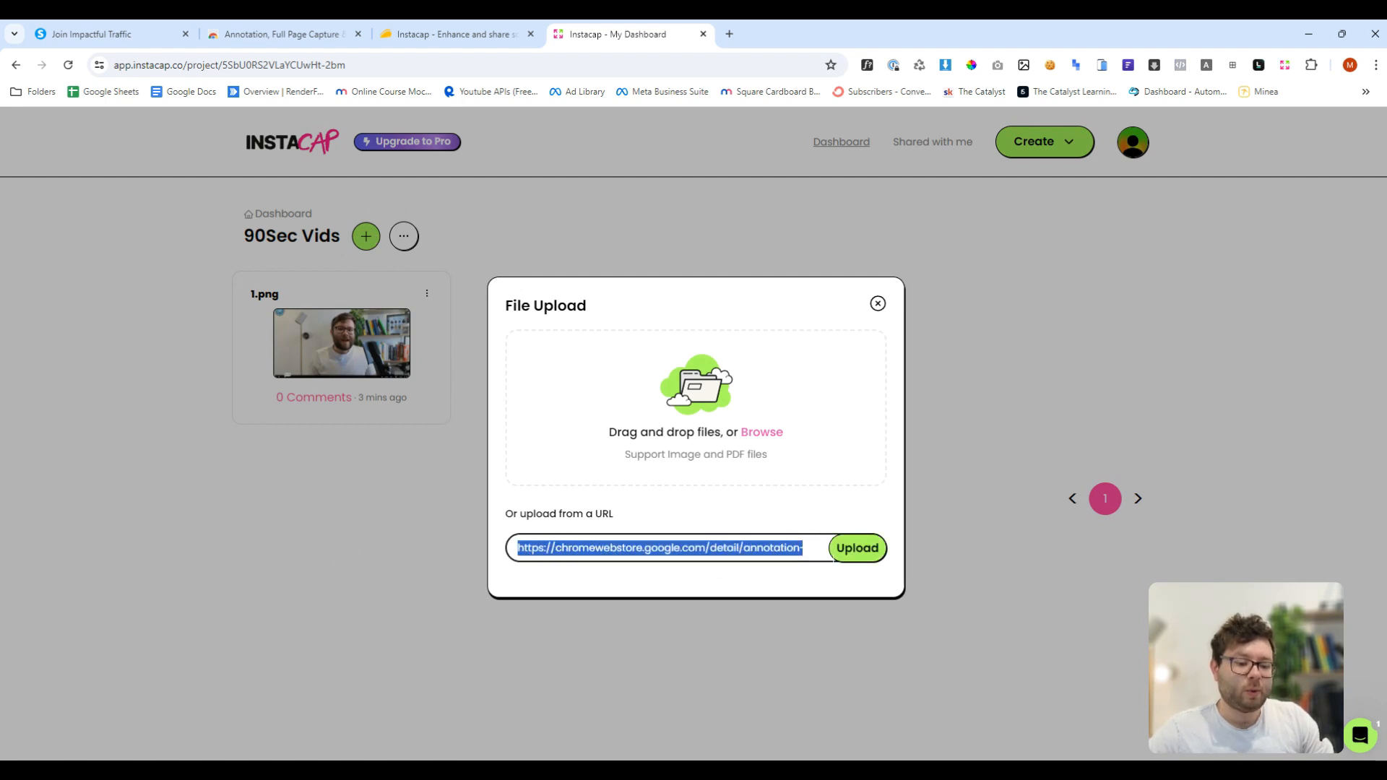
left_click(856, 549)
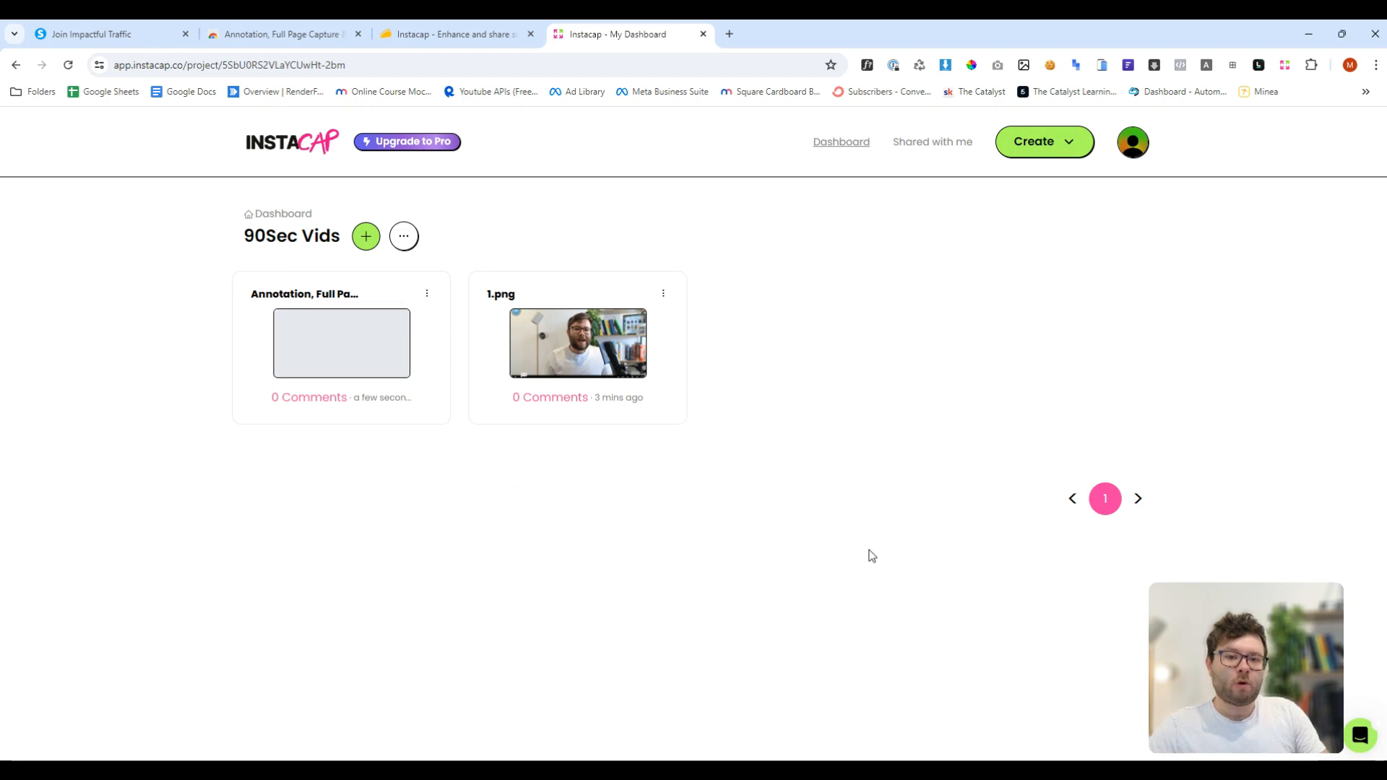
- Open the Annotation capture in the editor and set Image Position Y to 78
left_click(310, 329)
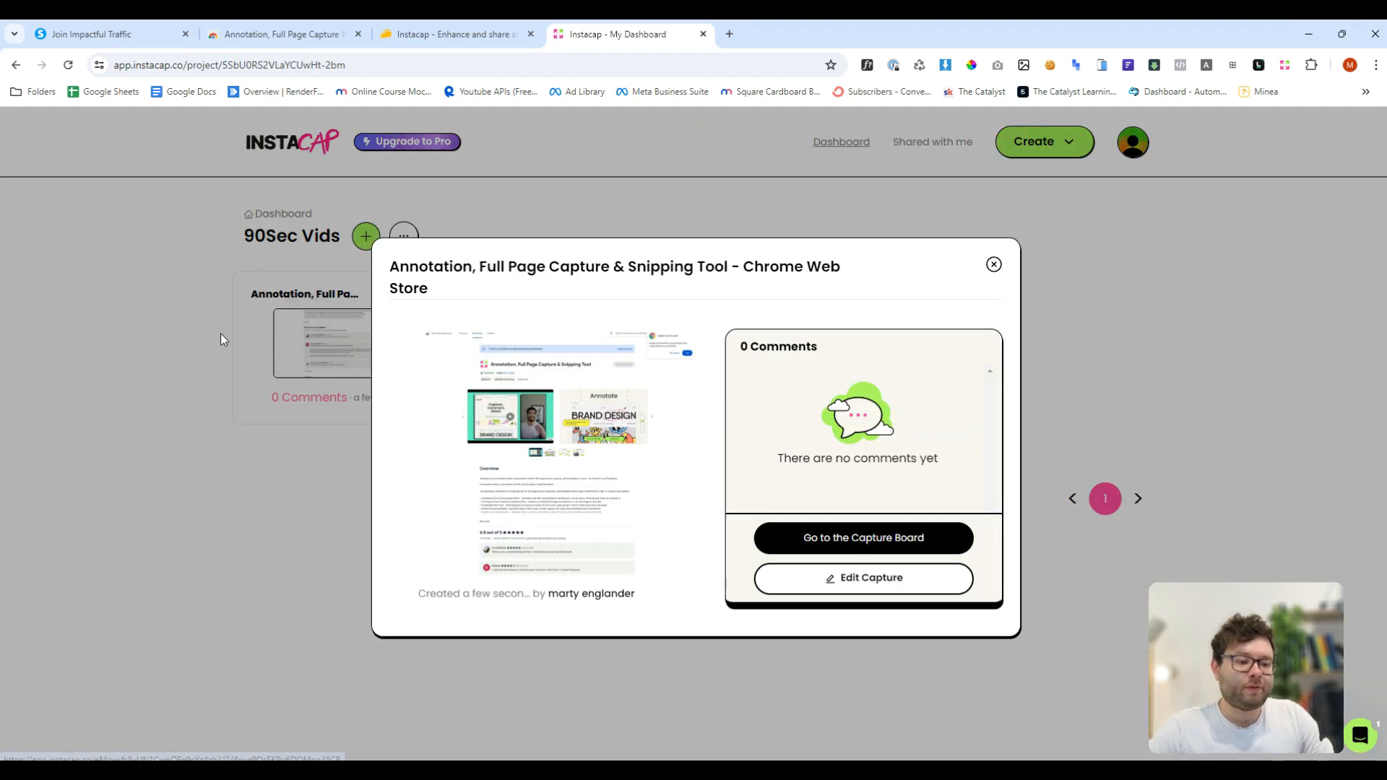
left_click(859, 592)
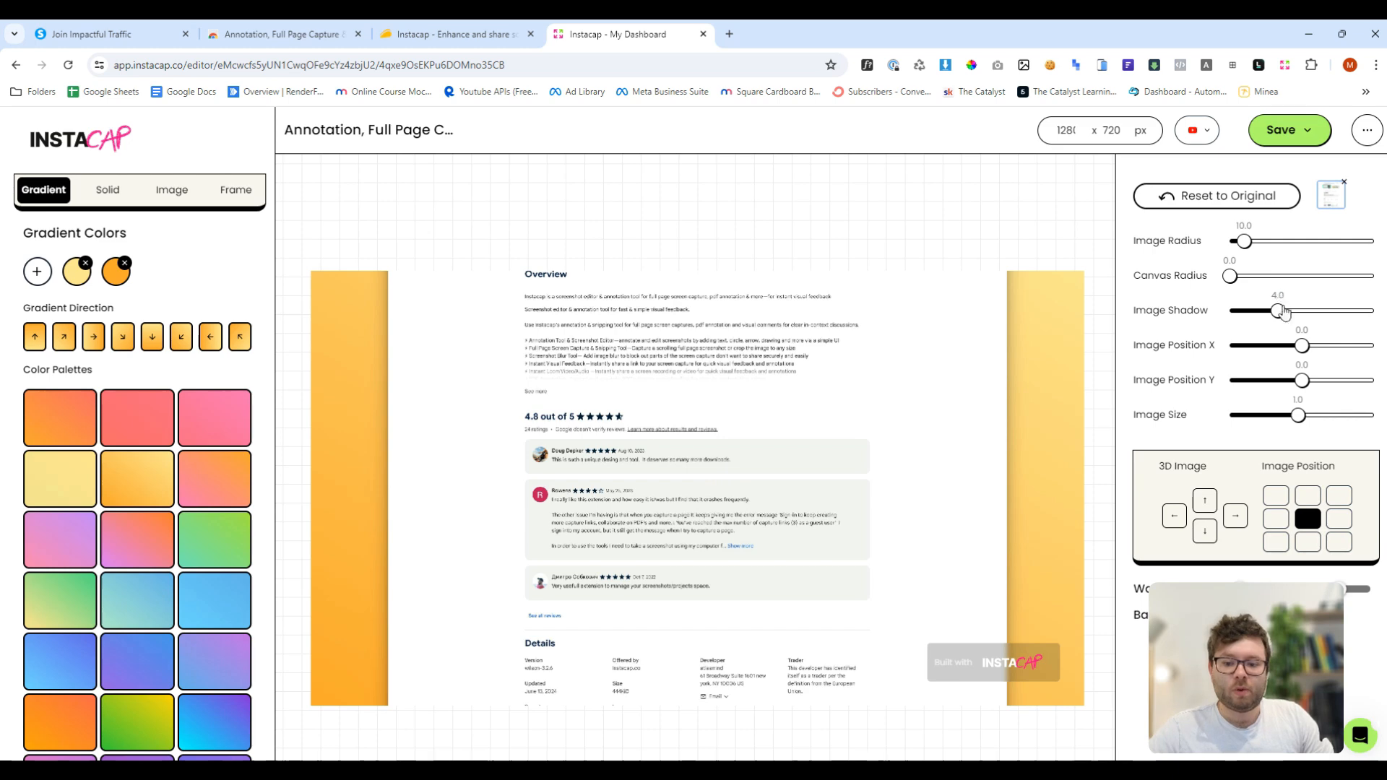
left_click_drag(1300, 380, 1339, 380)
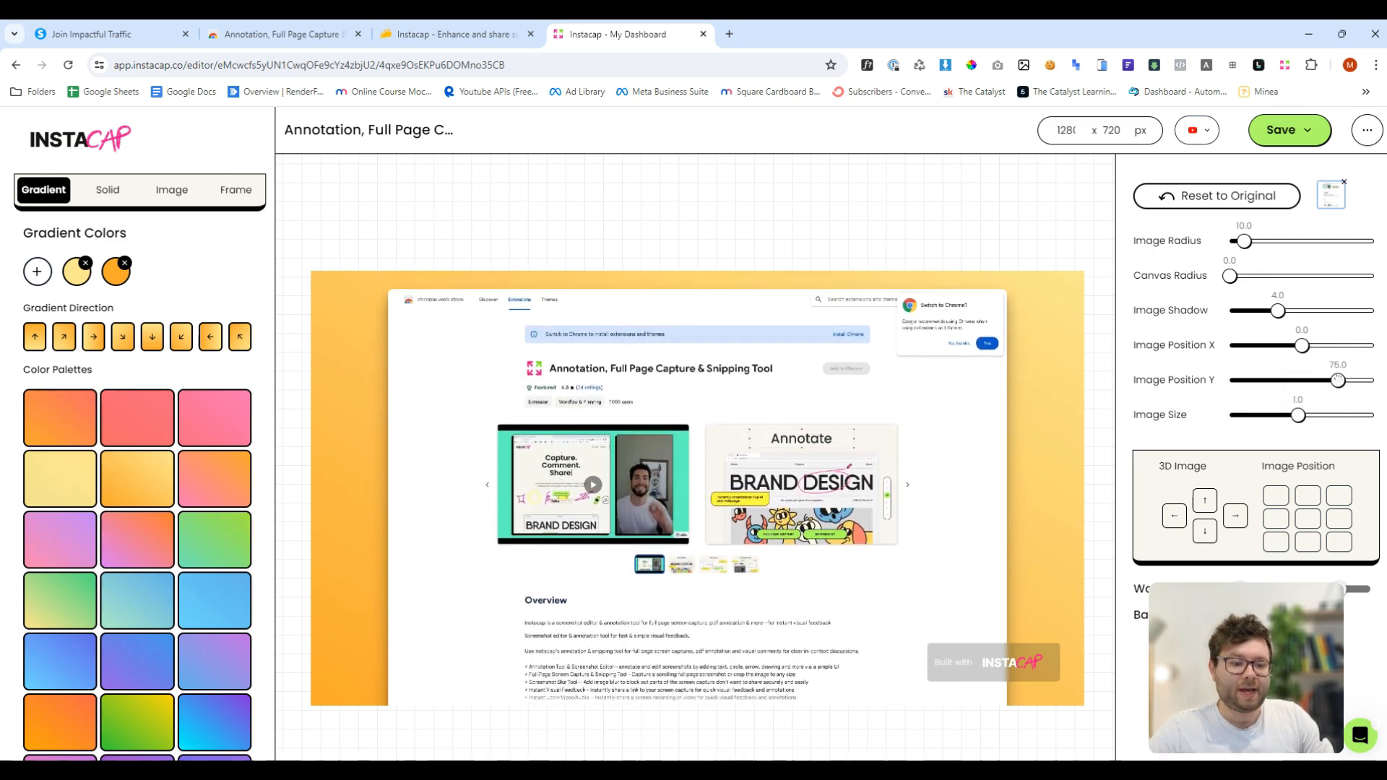
- Try several gradient background palettes, finishing with the green gradient
left_click(70, 414)
left_click(155, 421)
left_click(205, 432)
left_click(207, 514)
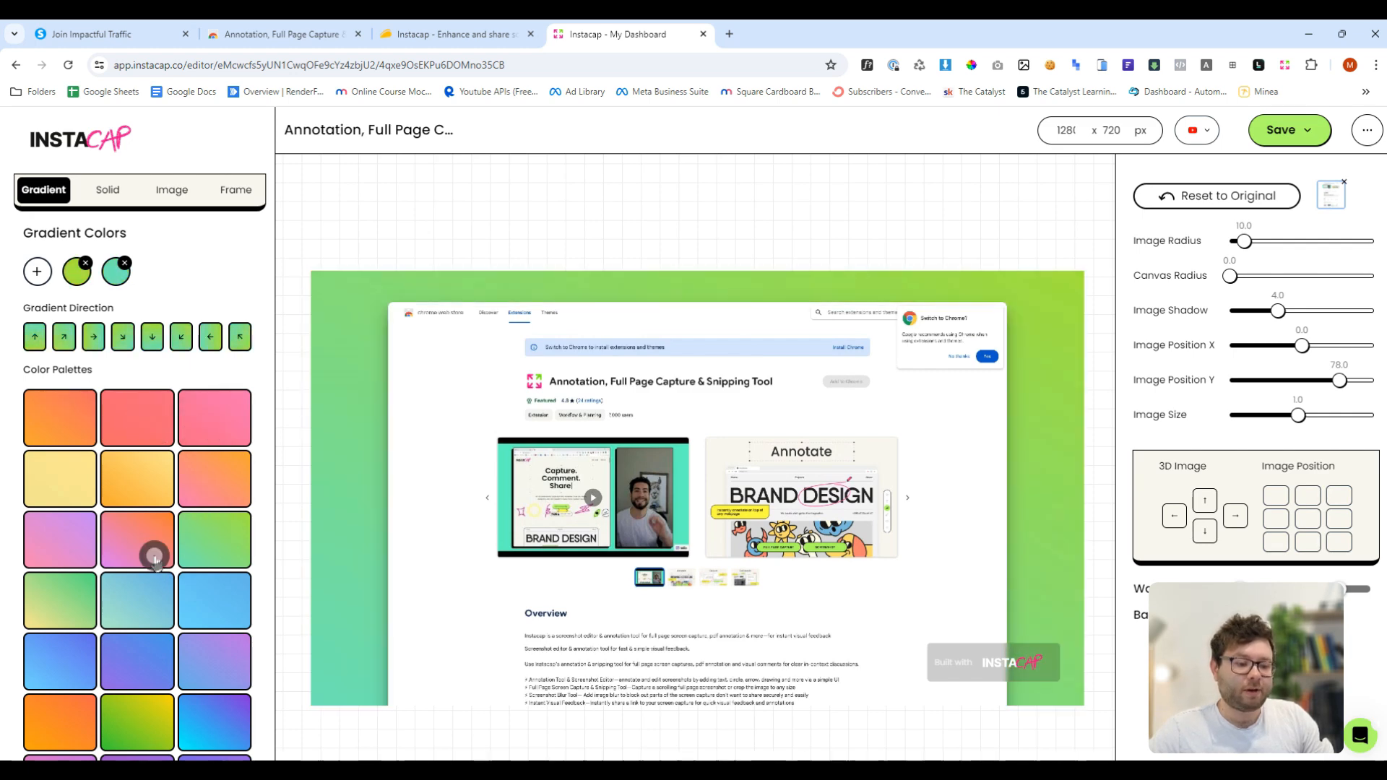
- Try another gradient palette and a couple of solid background colours
left_click(155, 556)
left_click(188, 604)
left_click(108, 189)
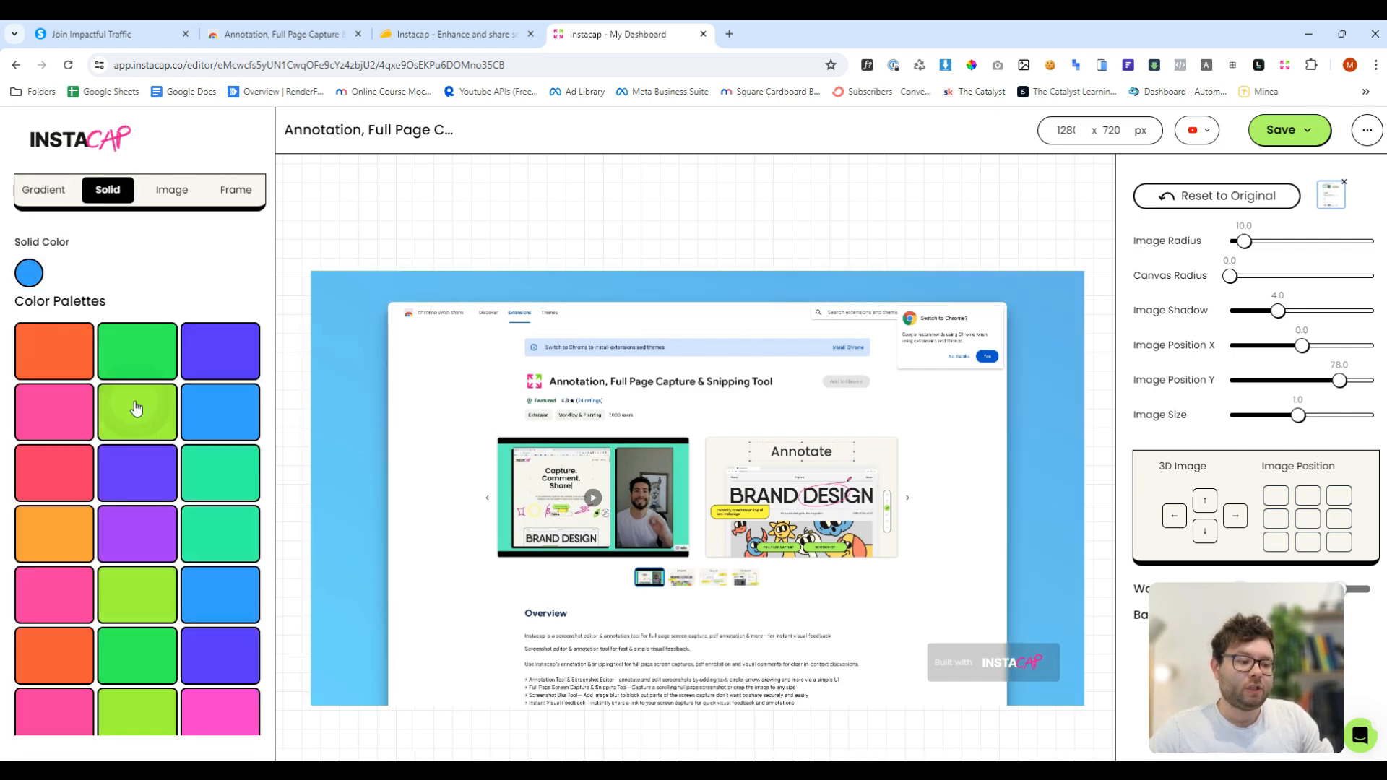
left_click(137, 409)
left_click(141, 473)
- Set the background to a purple-to-orange abstract image
left_click(171, 189)
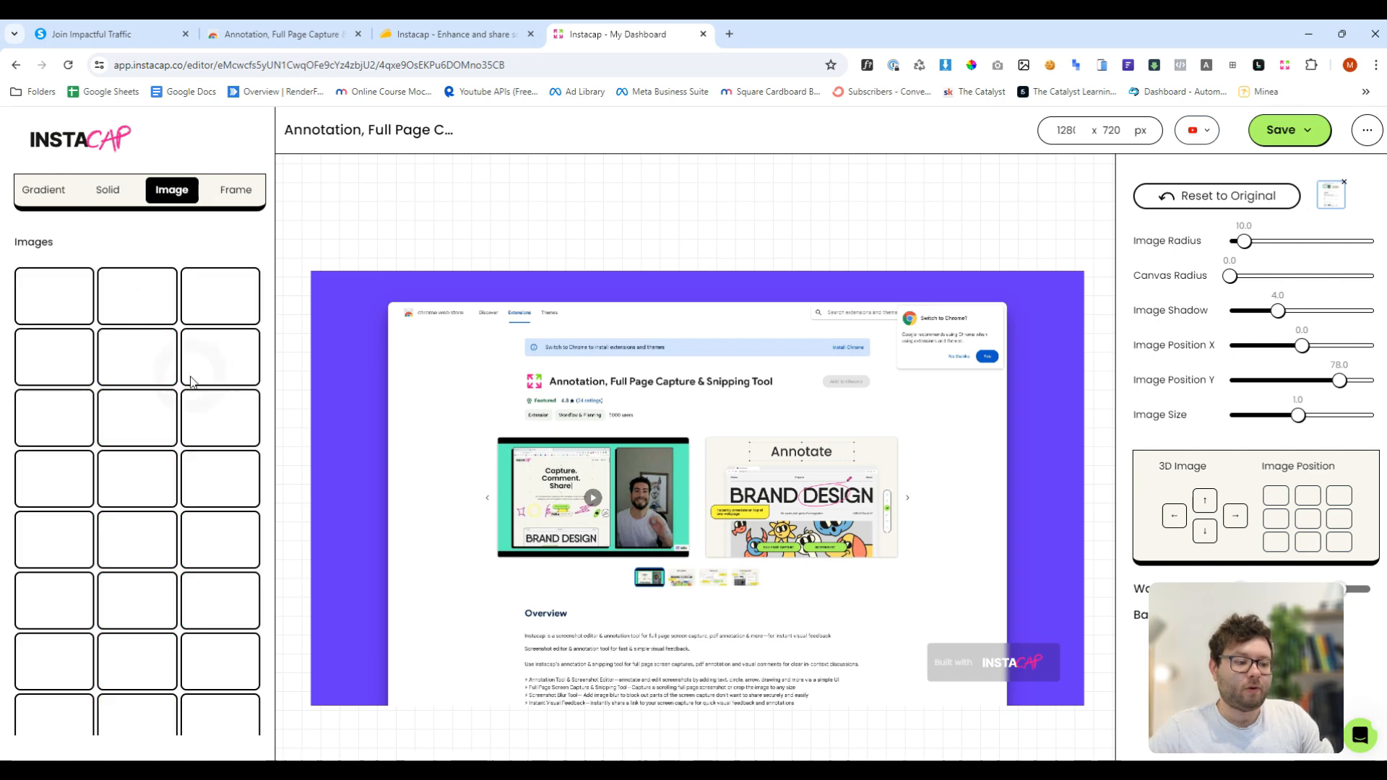
left_click(215, 366)
left_click(218, 411)
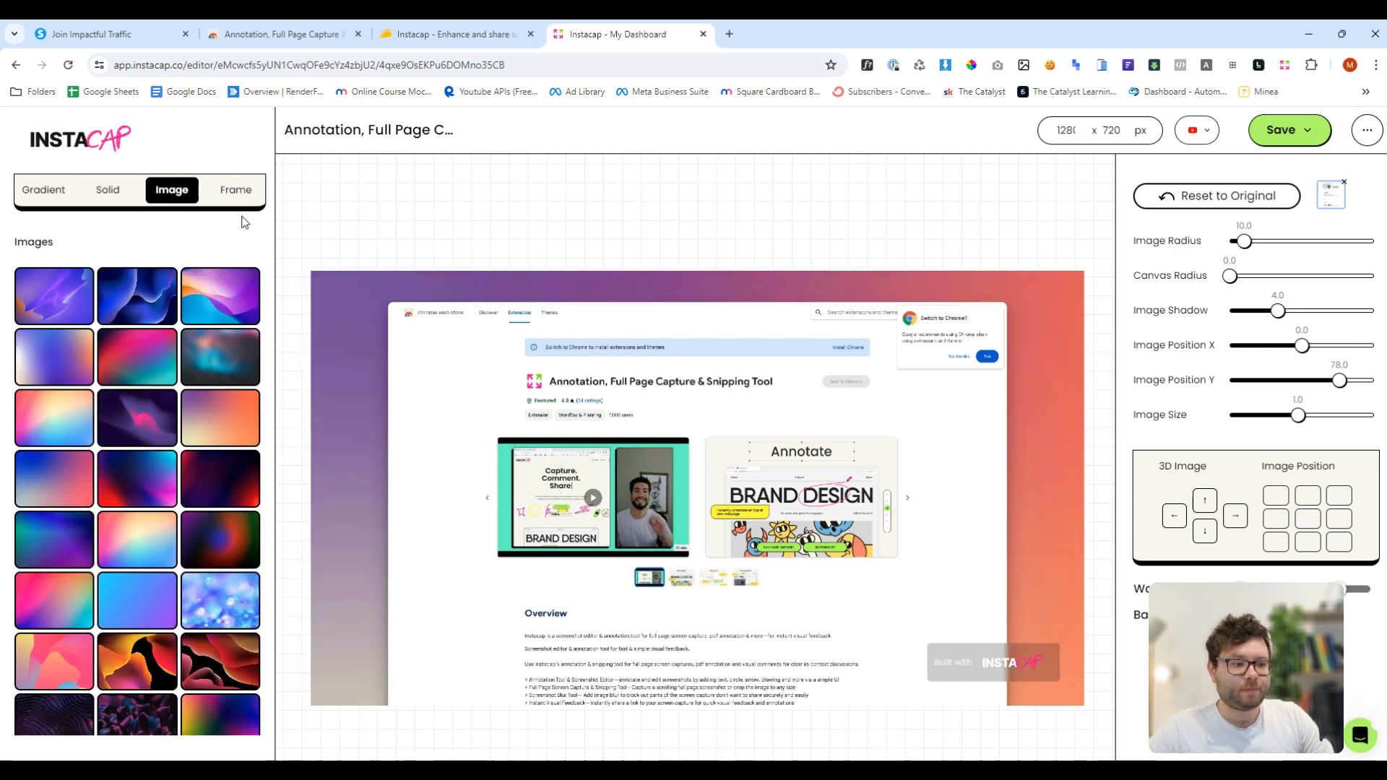
- Try several frames on the capture, finishing with the Windows Frame
left_click(235, 189)
left_click(217, 432)
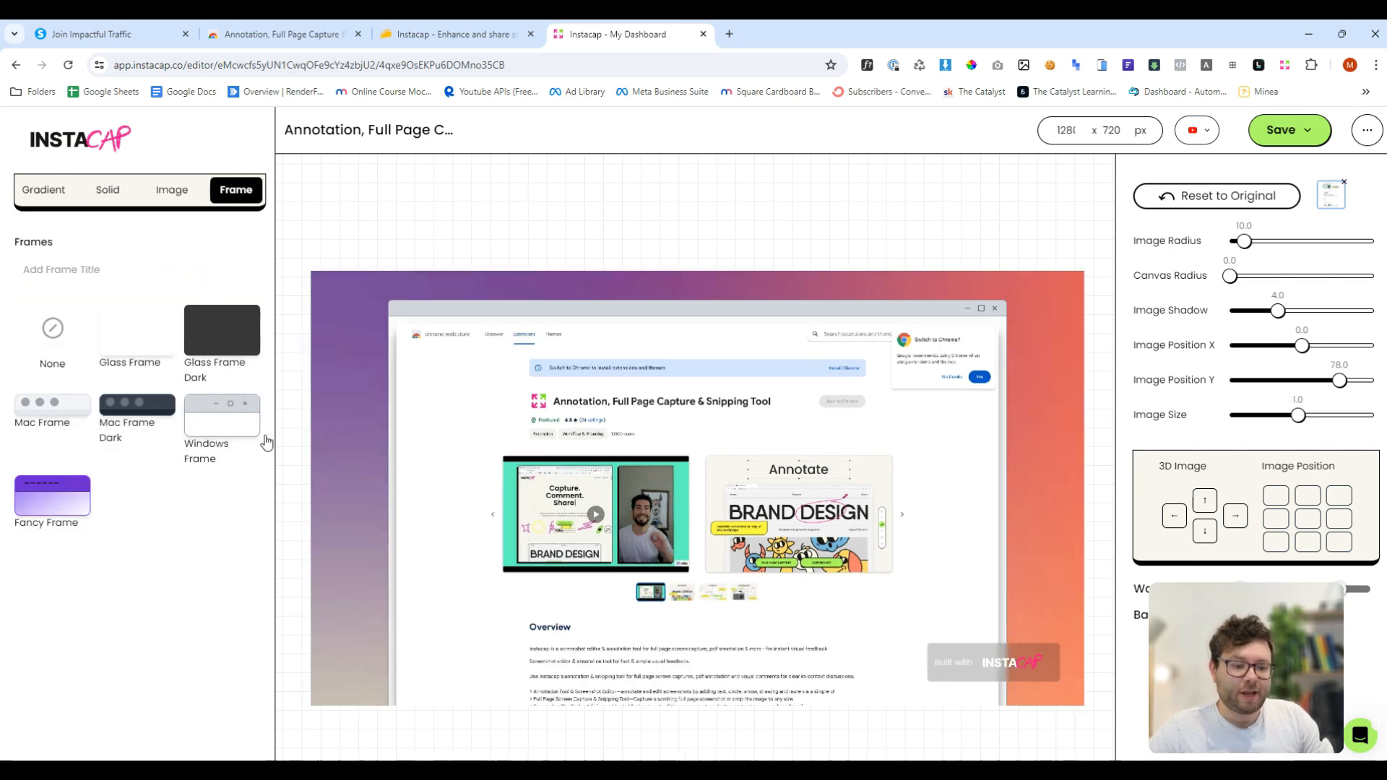
left_click(236, 351)
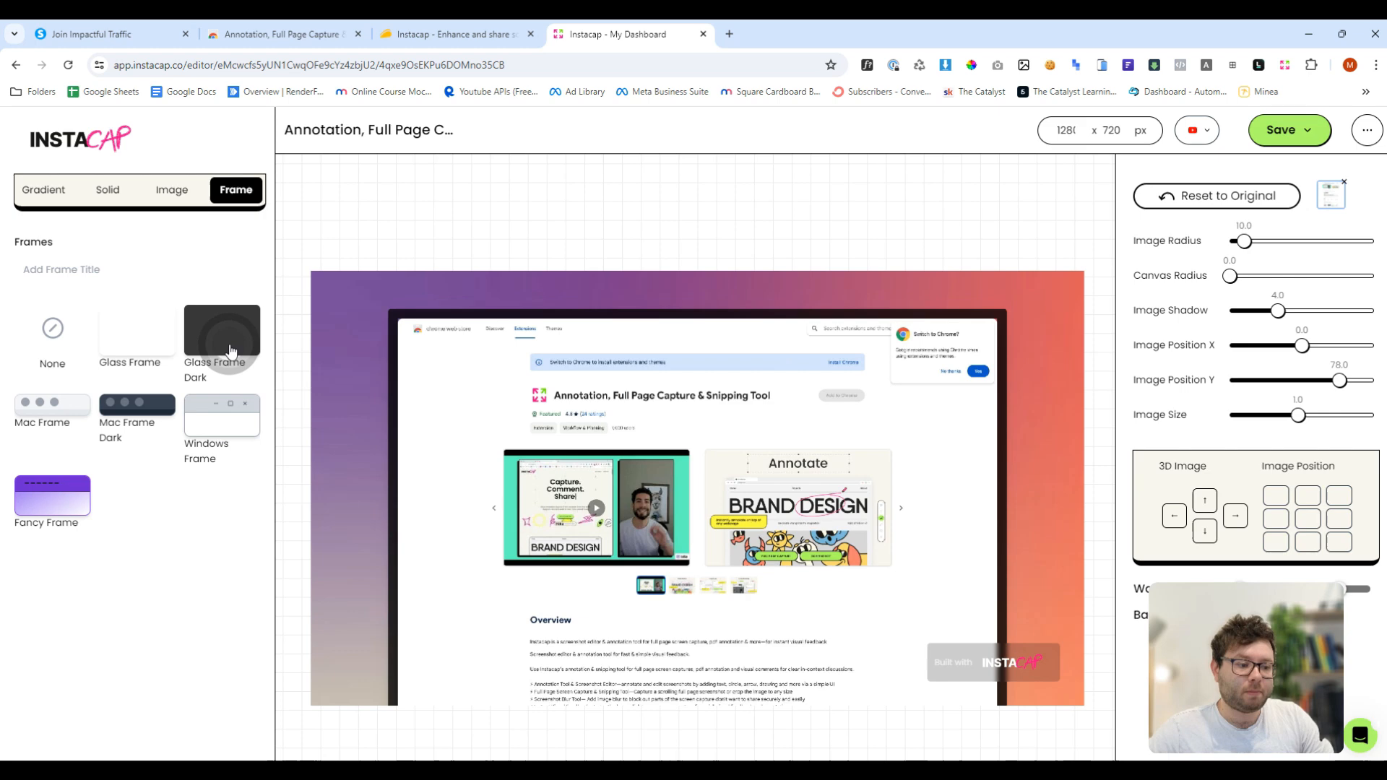
left_click(137, 408)
left_click(65, 422)
left_click(240, 424)
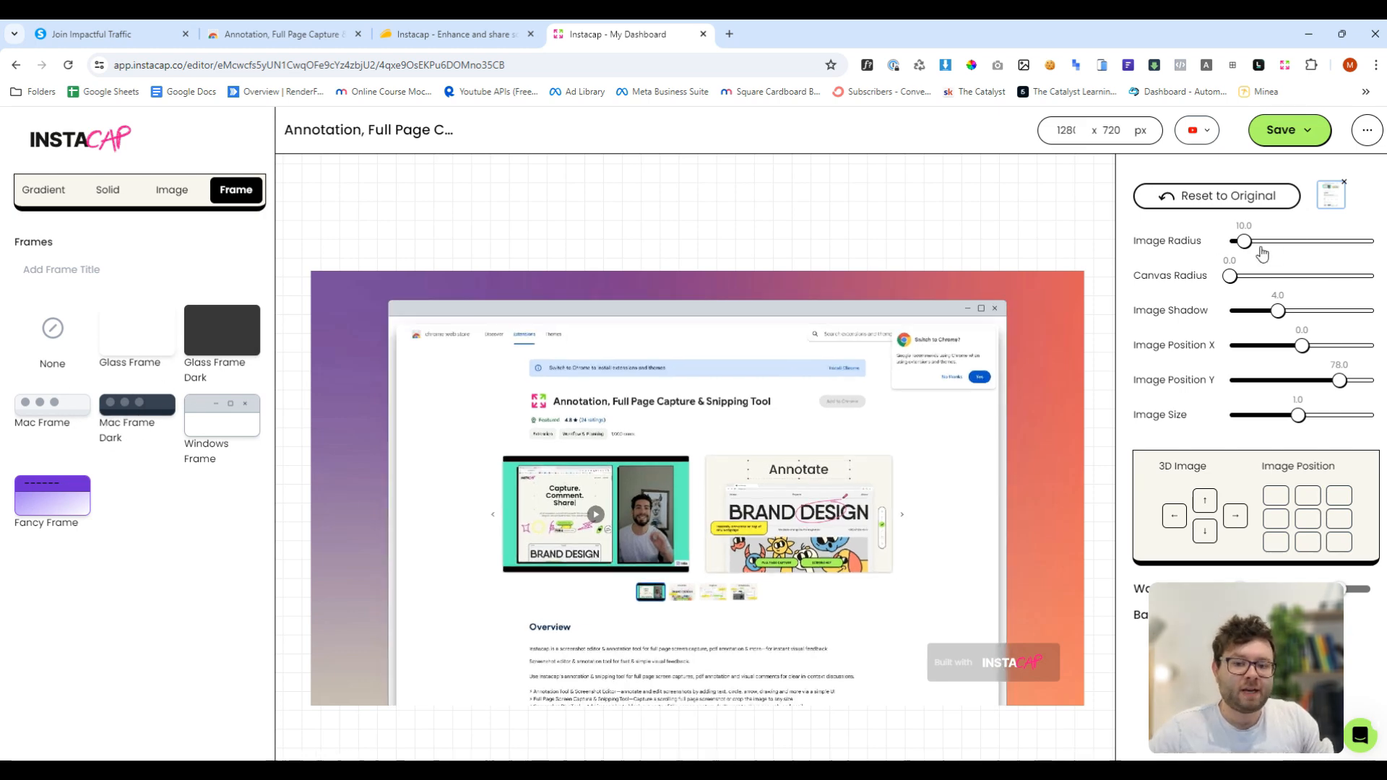
- Set Image Radius to 0, Canvas Radius to 10, Image Shadow to 5 and Image Position X to -2
left_click_drag(1243, 241, 1290, 310)
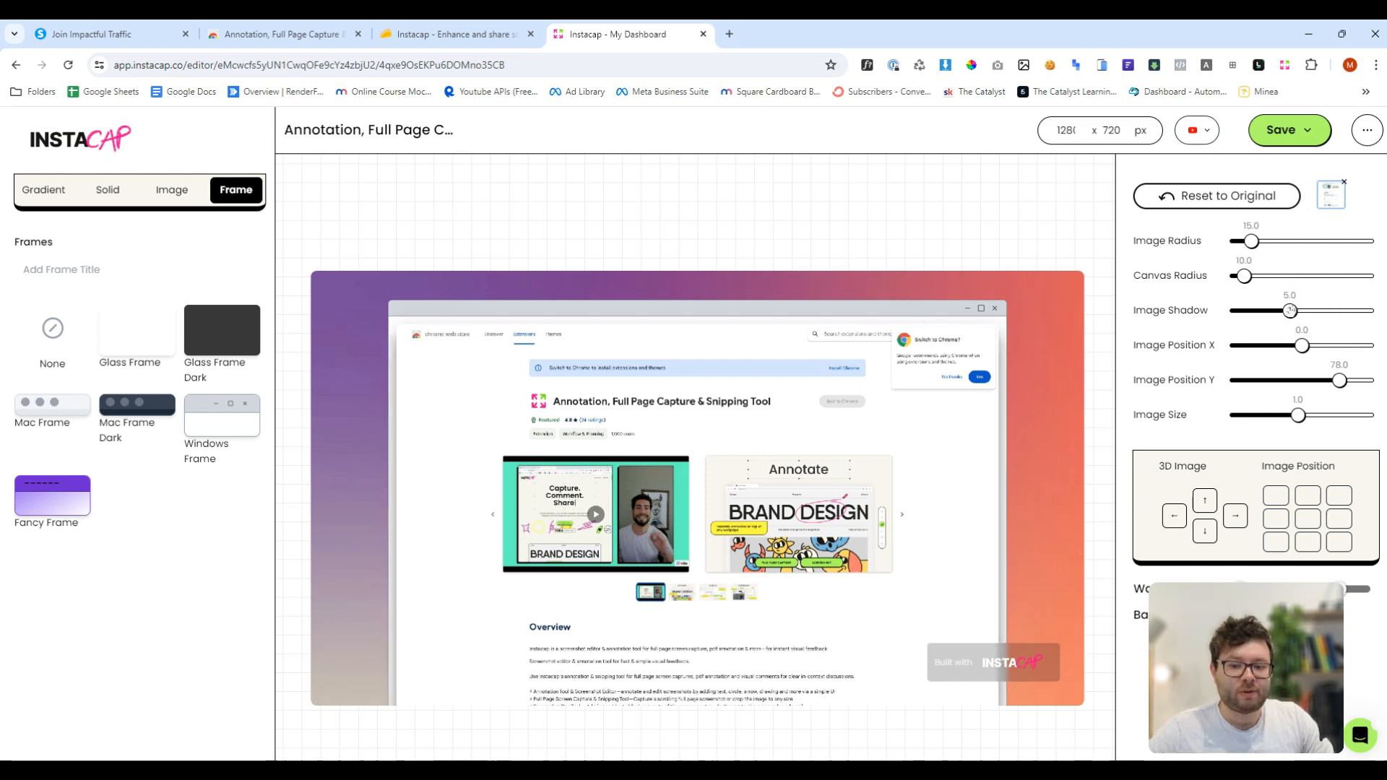
left_click_drag(1251, 241, 1231, 241)
left_click_drag(1301, 345, 1301, 345)
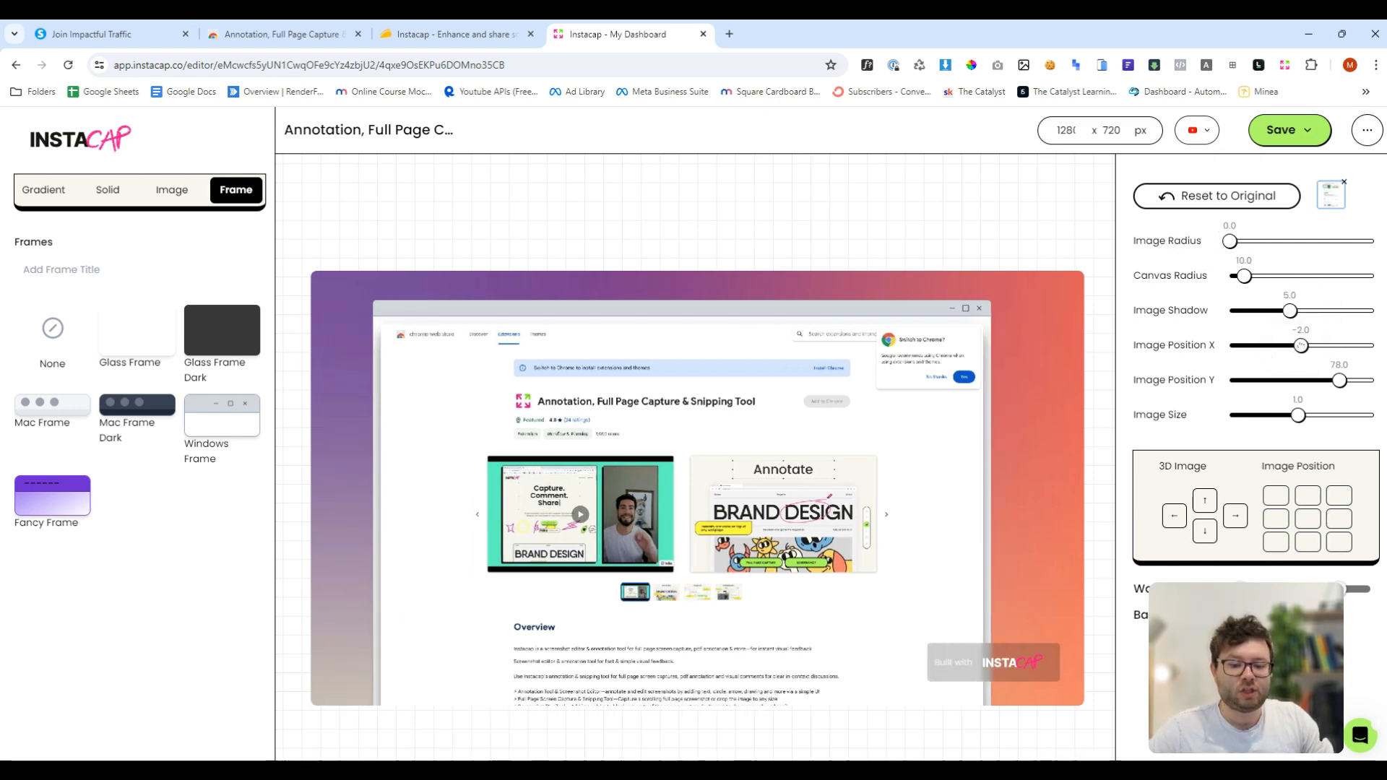
- Tilt the capture in 3D using the different direction arrows
left_click(1204, 498)
left_click(1233, 518)
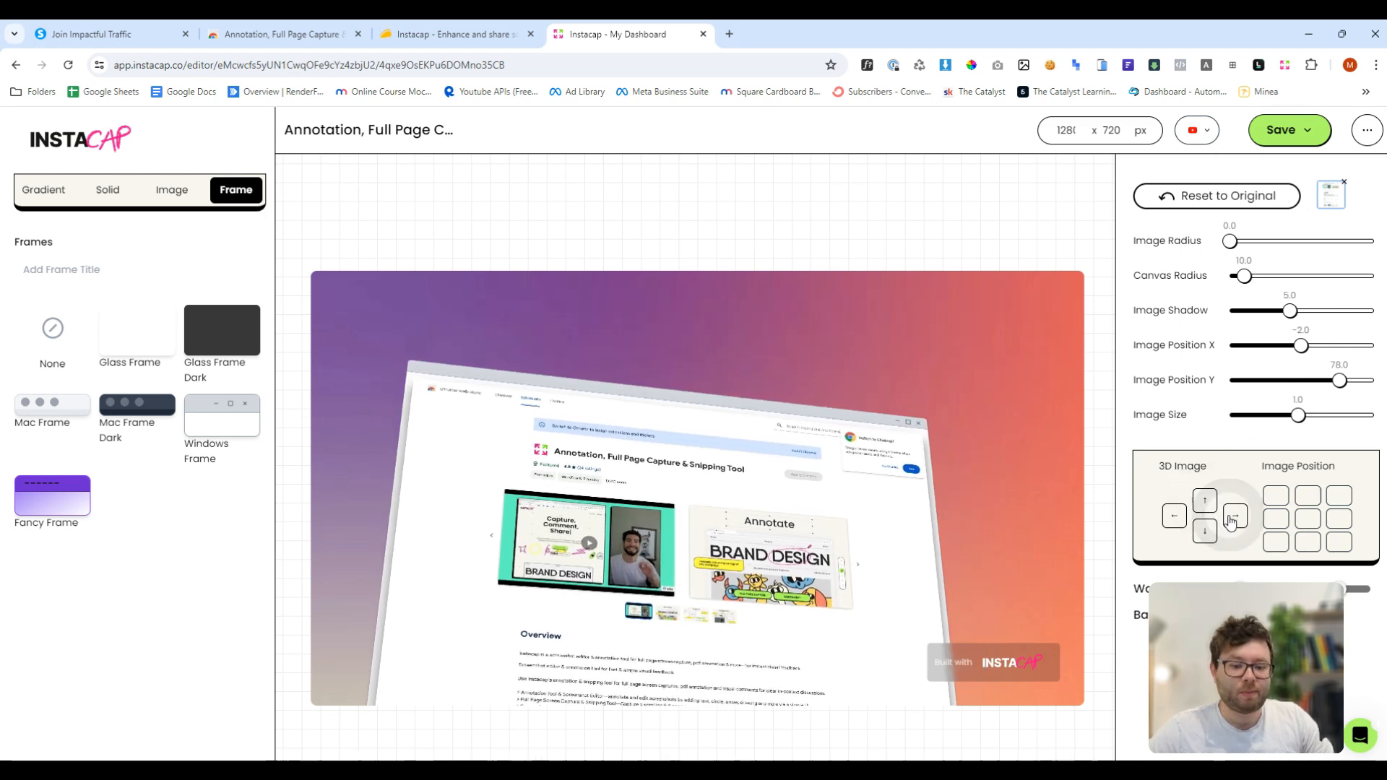
left_click(1204, 529)
left_click(1183, 515)
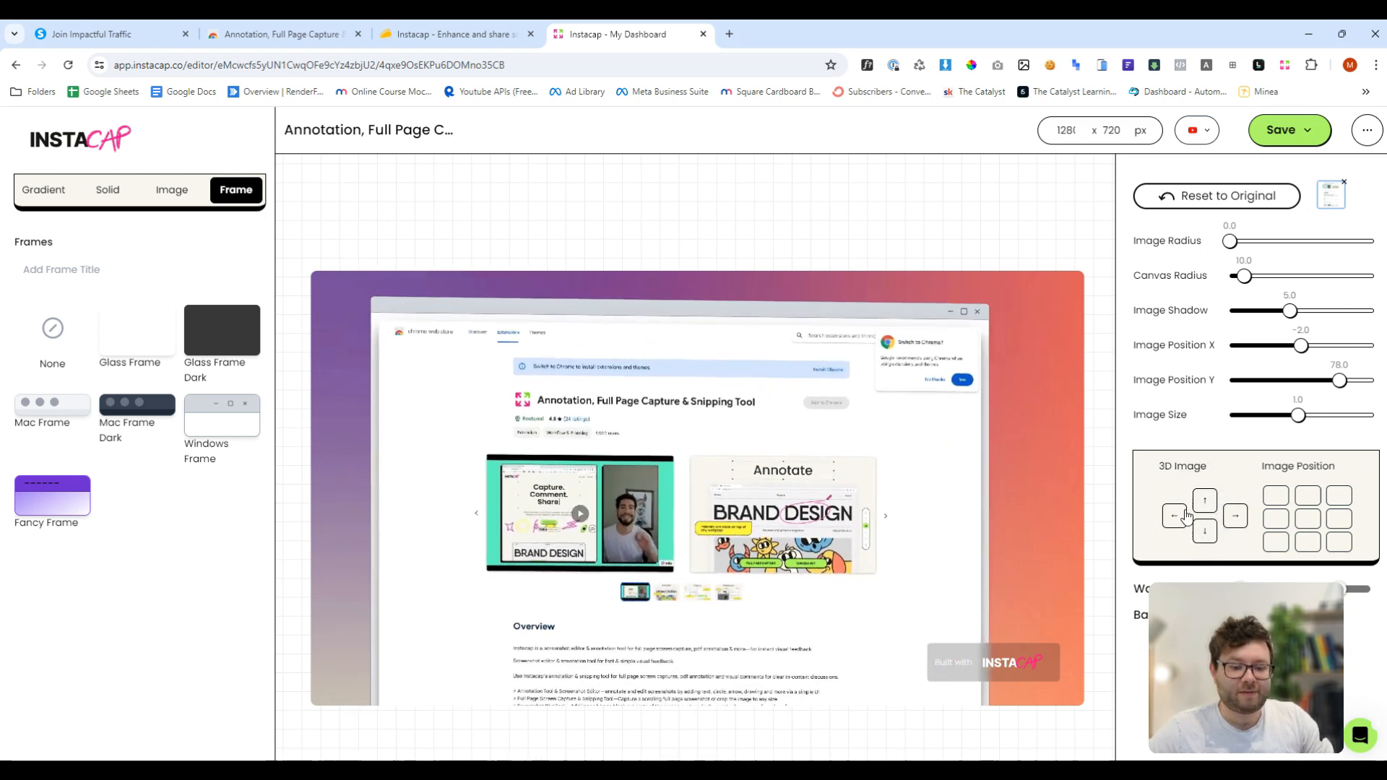
left_click(1174, 515)
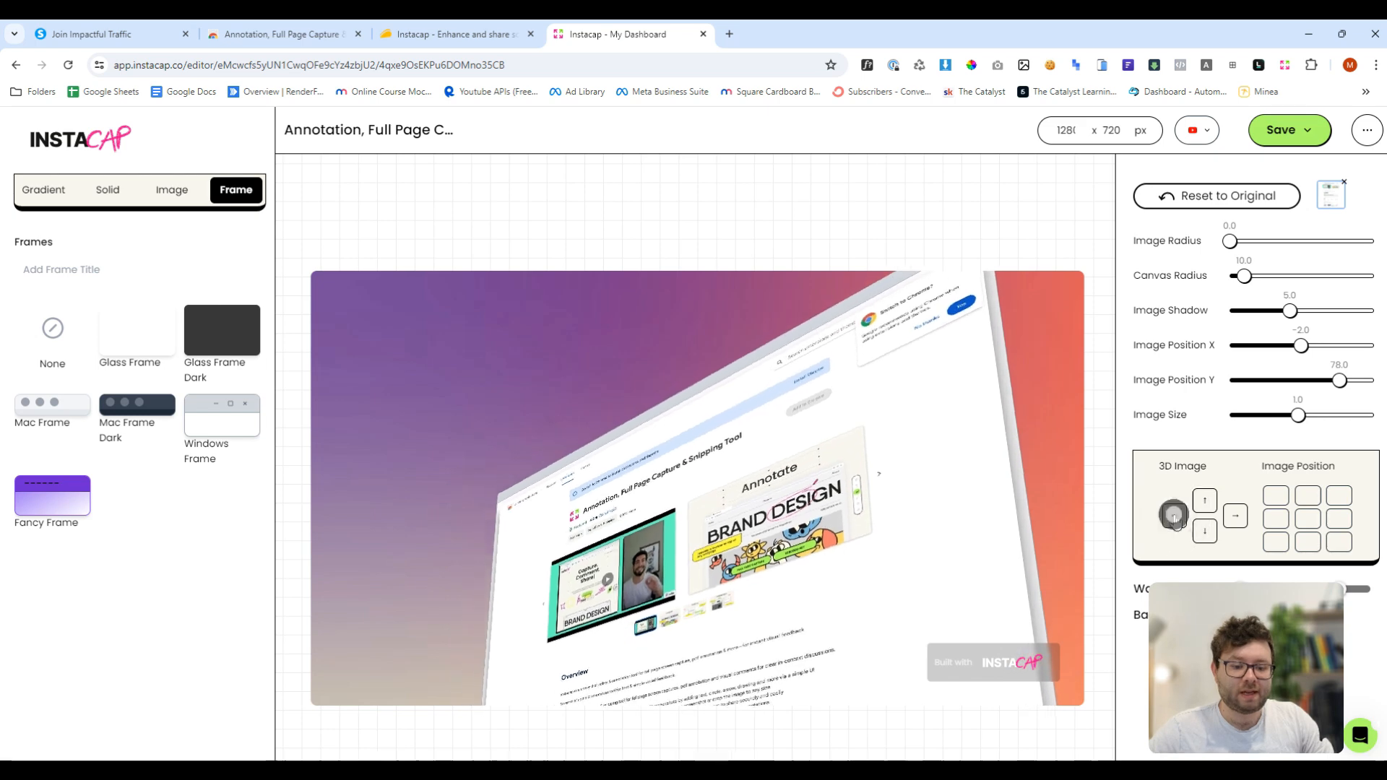
left_click(1206, 532)
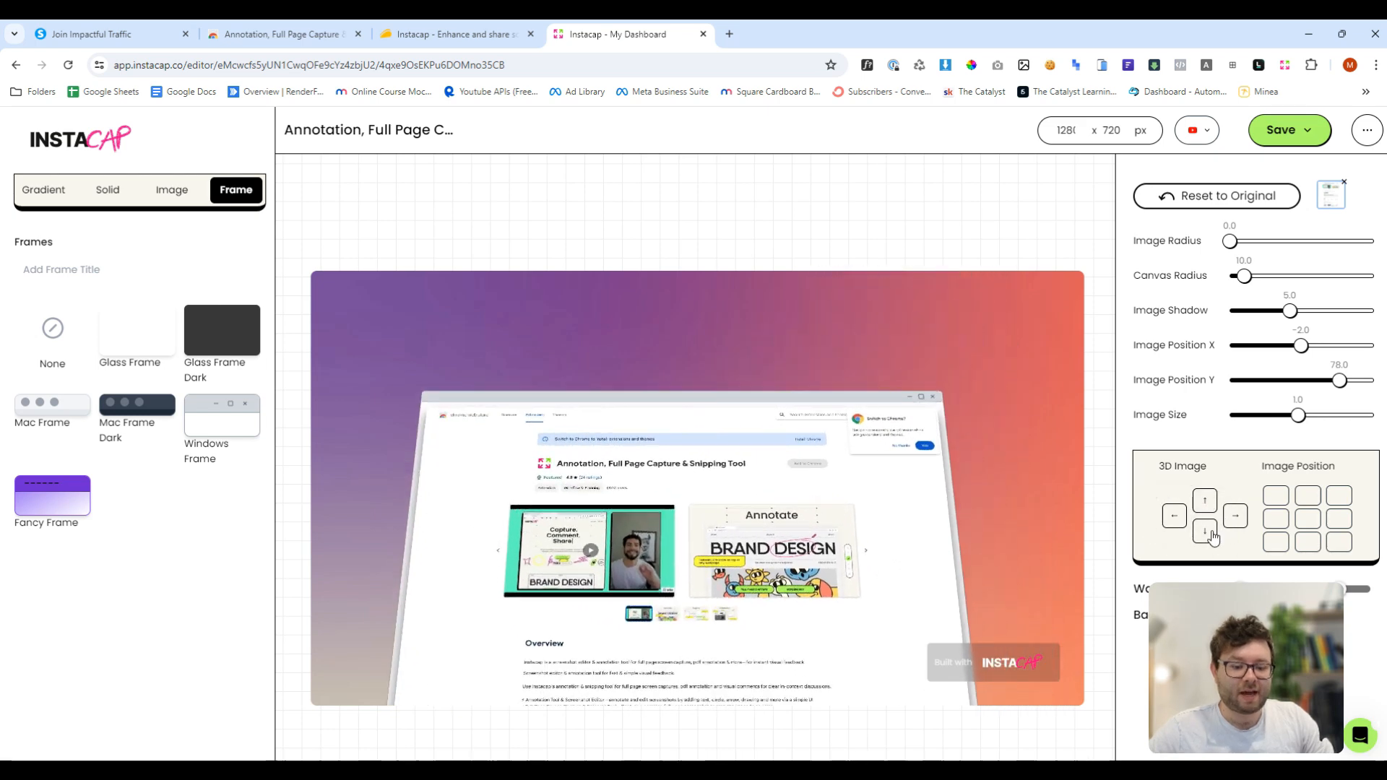
left_click(1207, 533)
left_click(1205, 534)
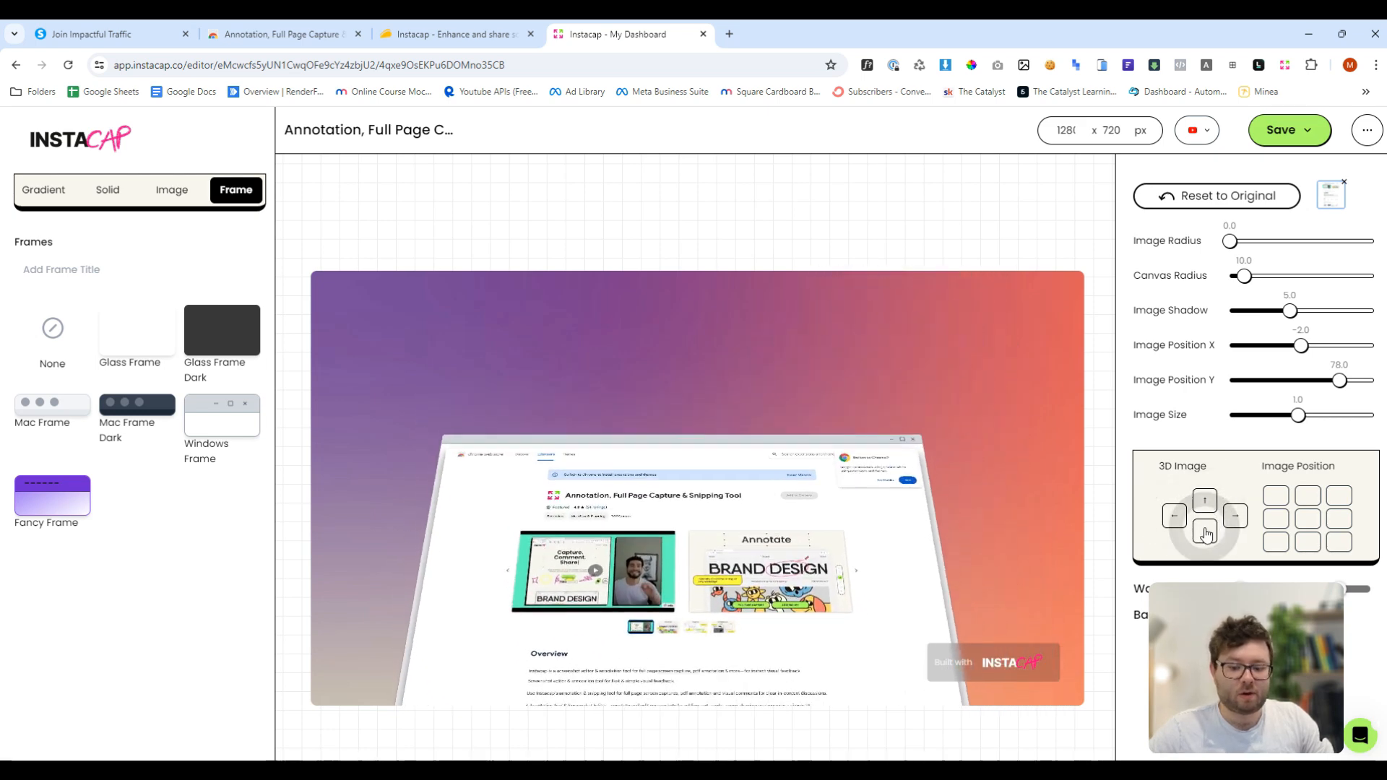
left_click(1205, 534)
left_click(1204, 506)
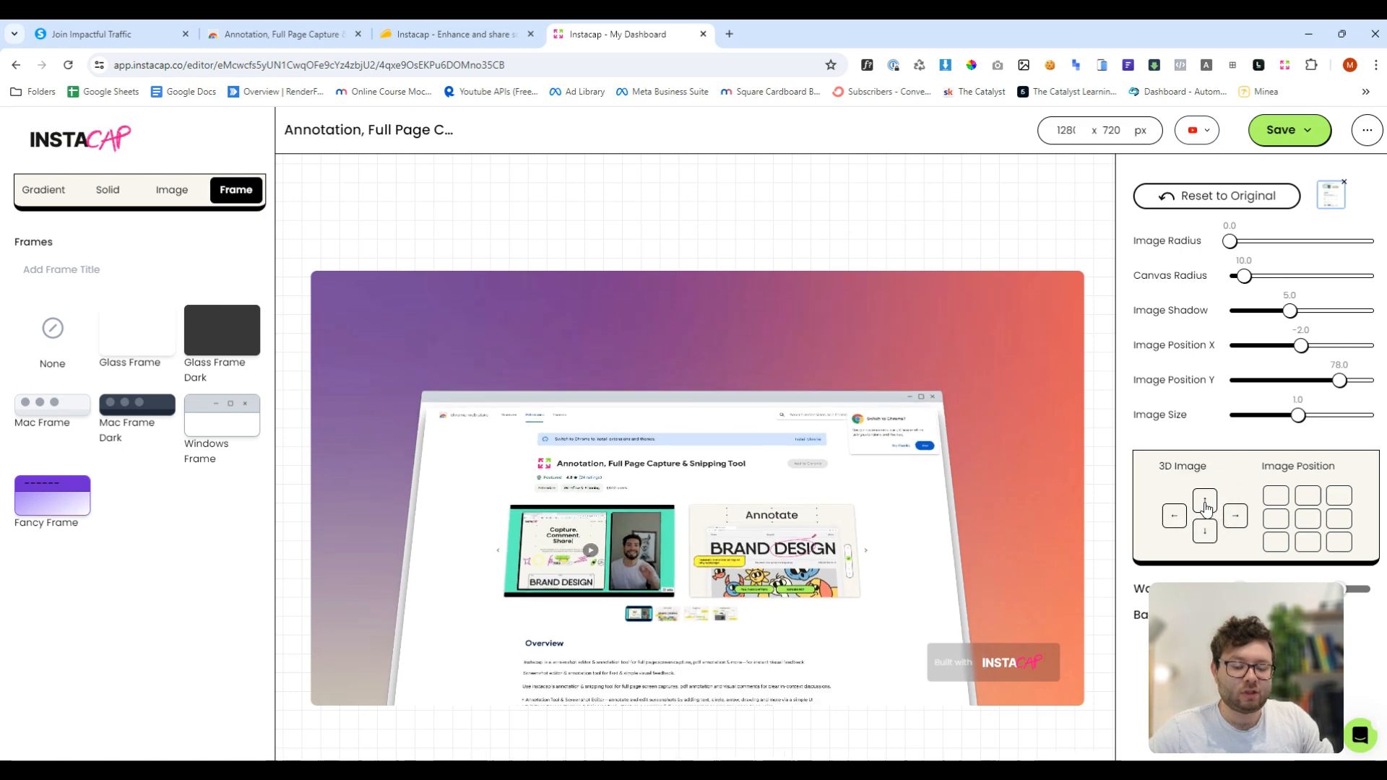
left_click(1204, 530)
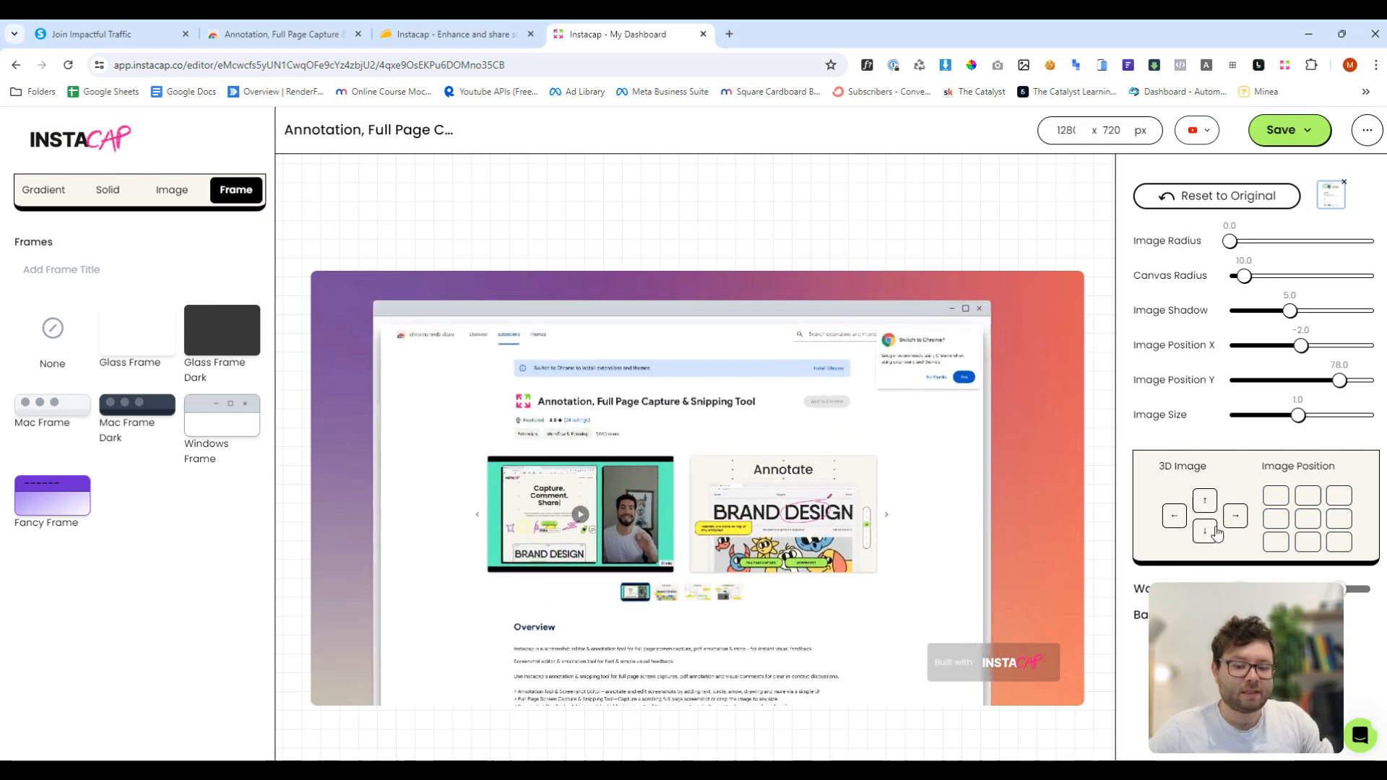
left_click(1234, 514)
left_click(1202, 531)
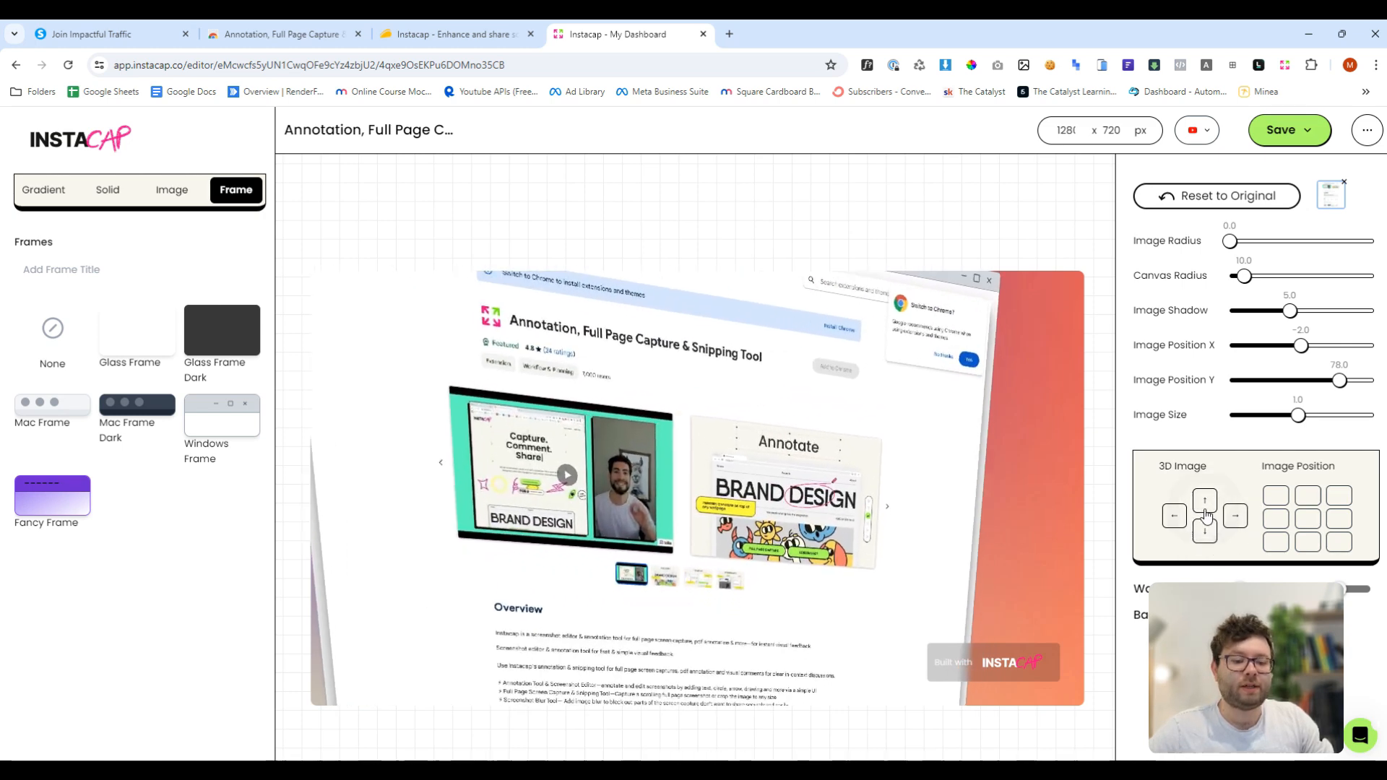
left_click(1206, 527)
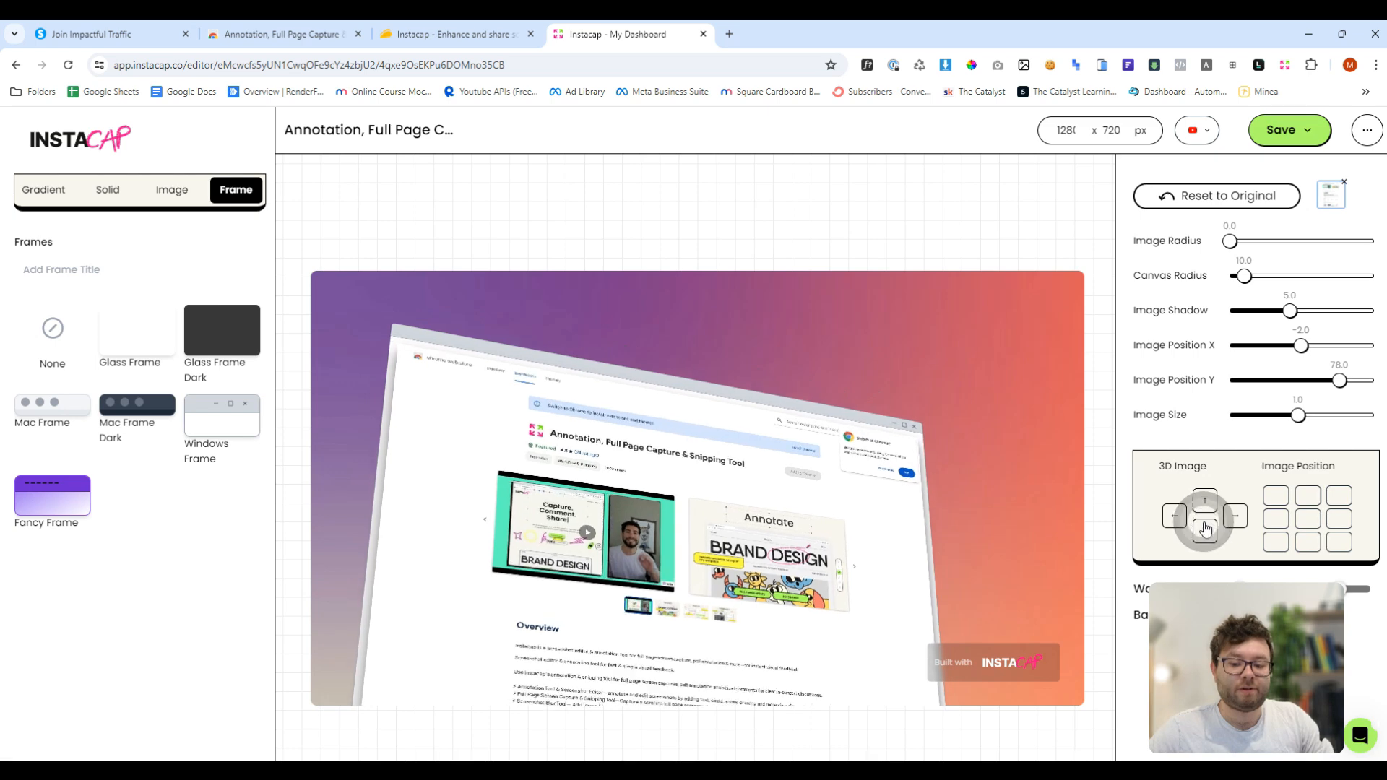
- Try the image position presets, finishing with the centre position
left_click(1325, 522)
left_click(1336, 519)
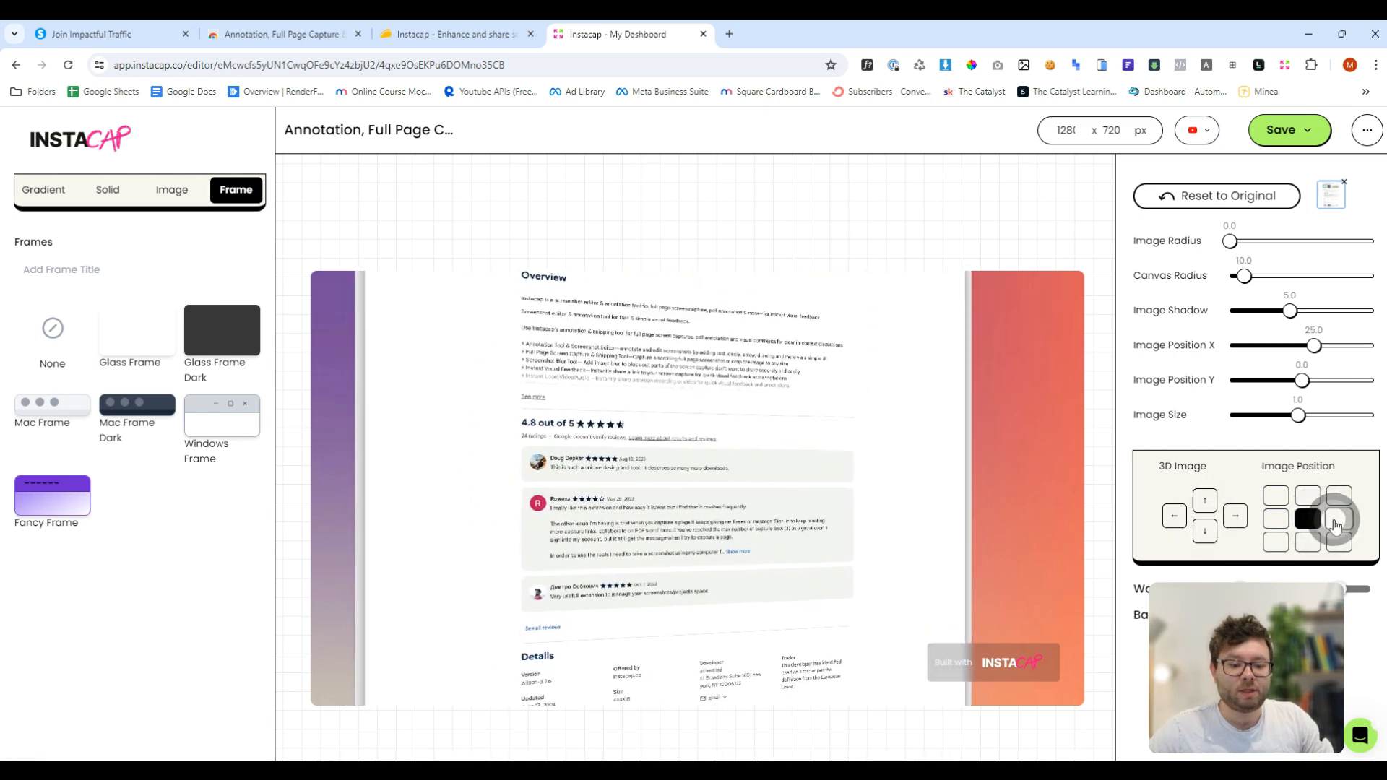
left_click(1337, 542)
left_click(1307, 542)
left_click(1275, 542)
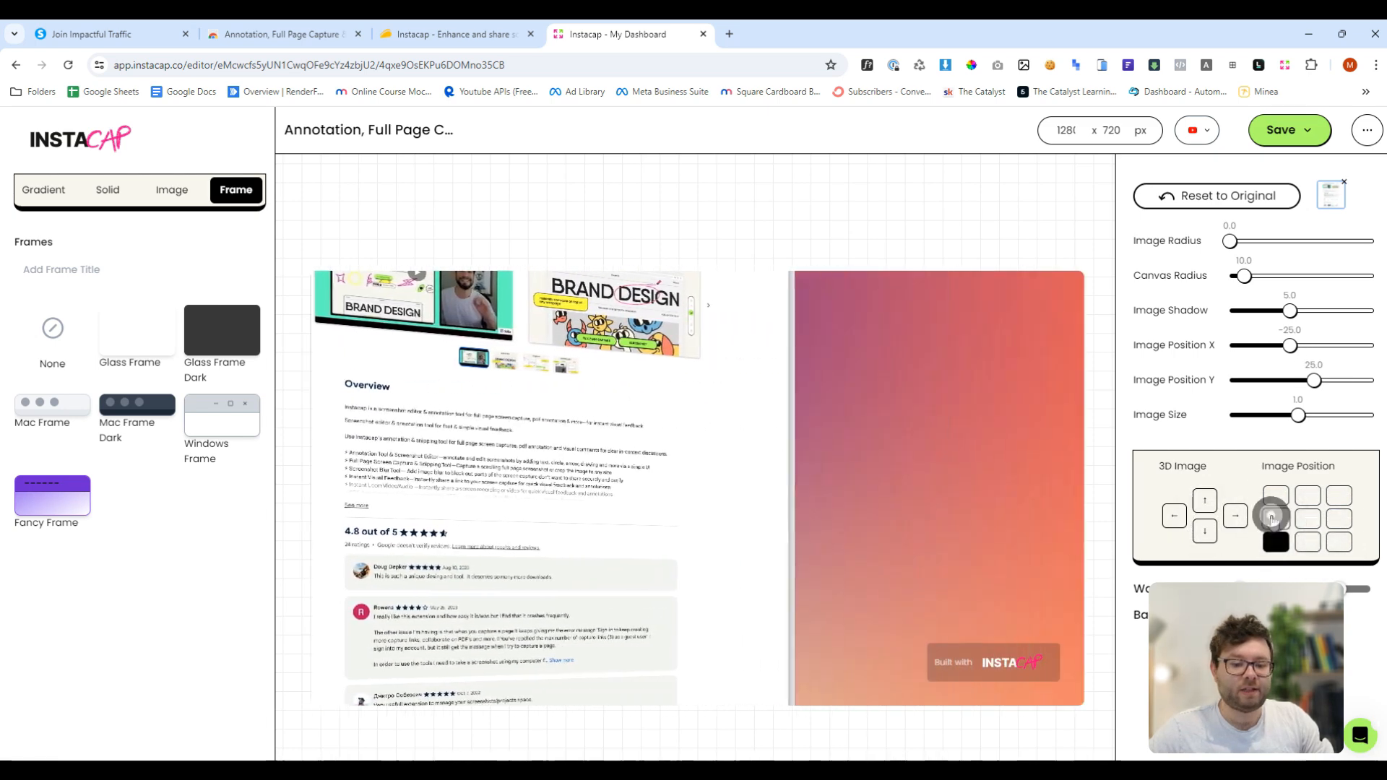
left_click(1275, 496)
left_click(1306, 496)
left_click(1308, 520)
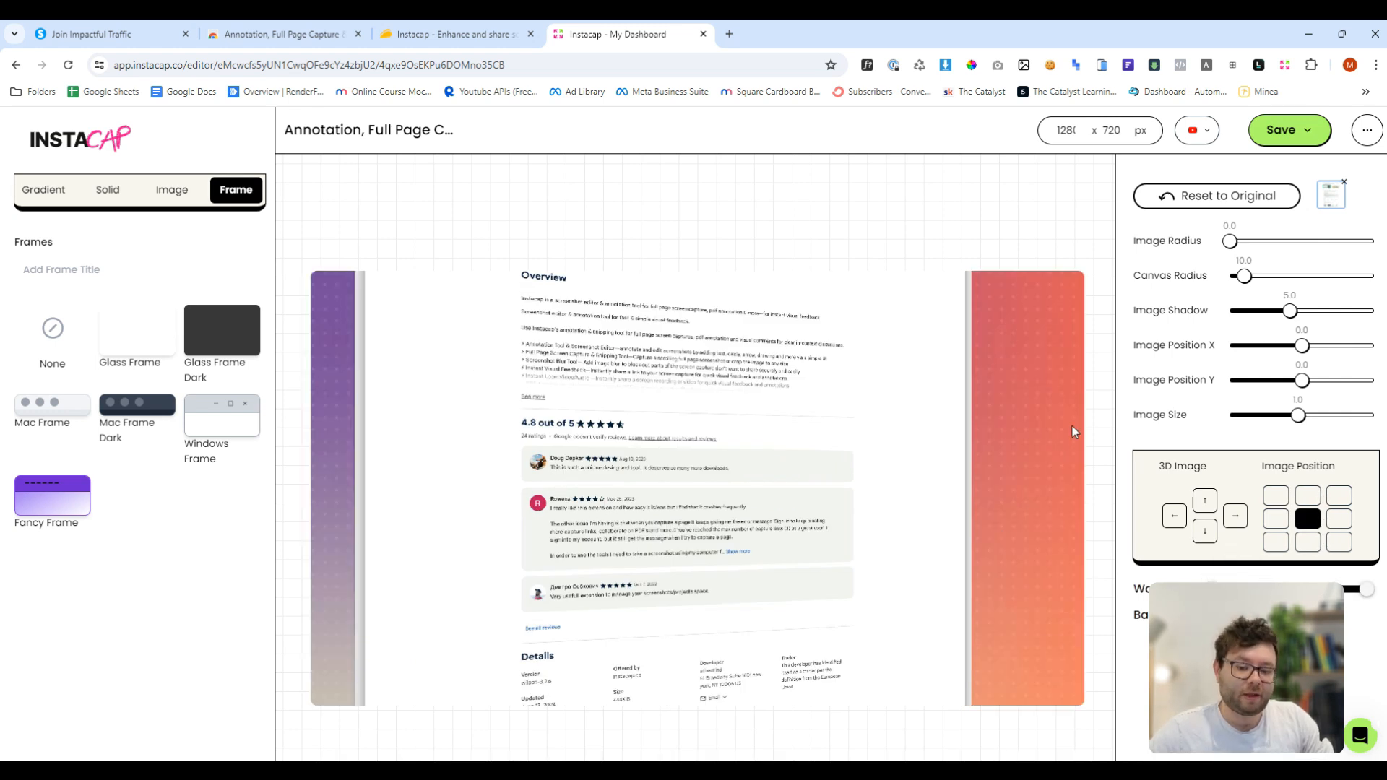
- Try canvas size presets, finishing with the Square Post size 1080 x 1080
left_click(1201, 136)
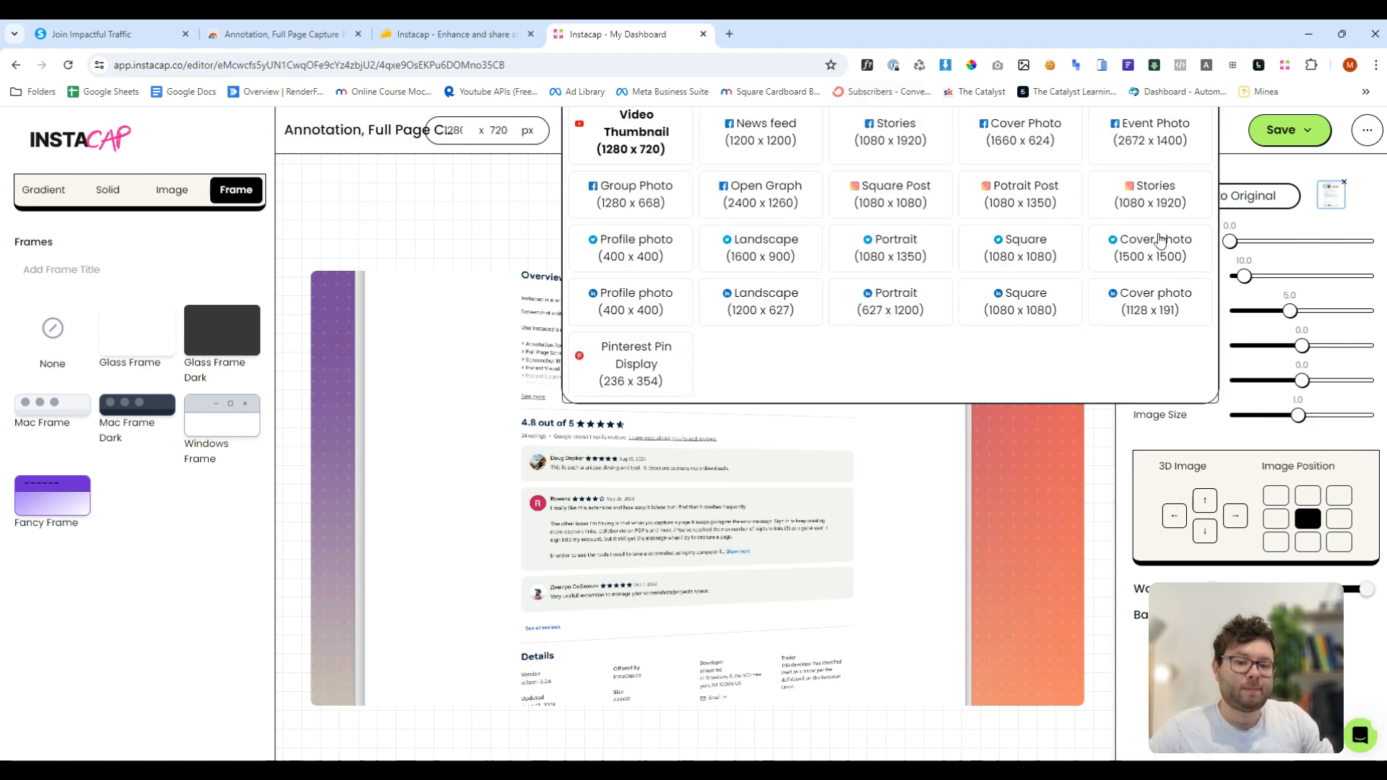
left_click(1033, 141)
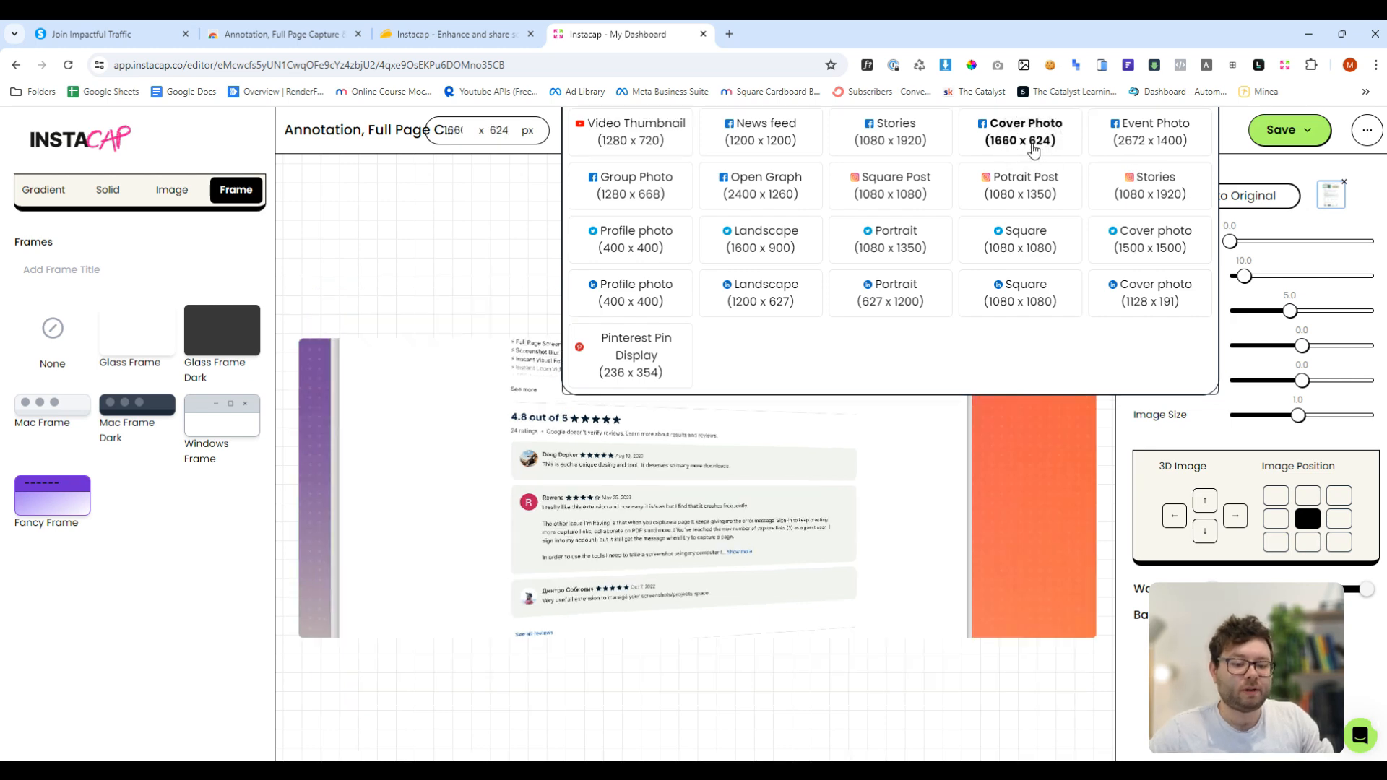
left_click(645, 365)
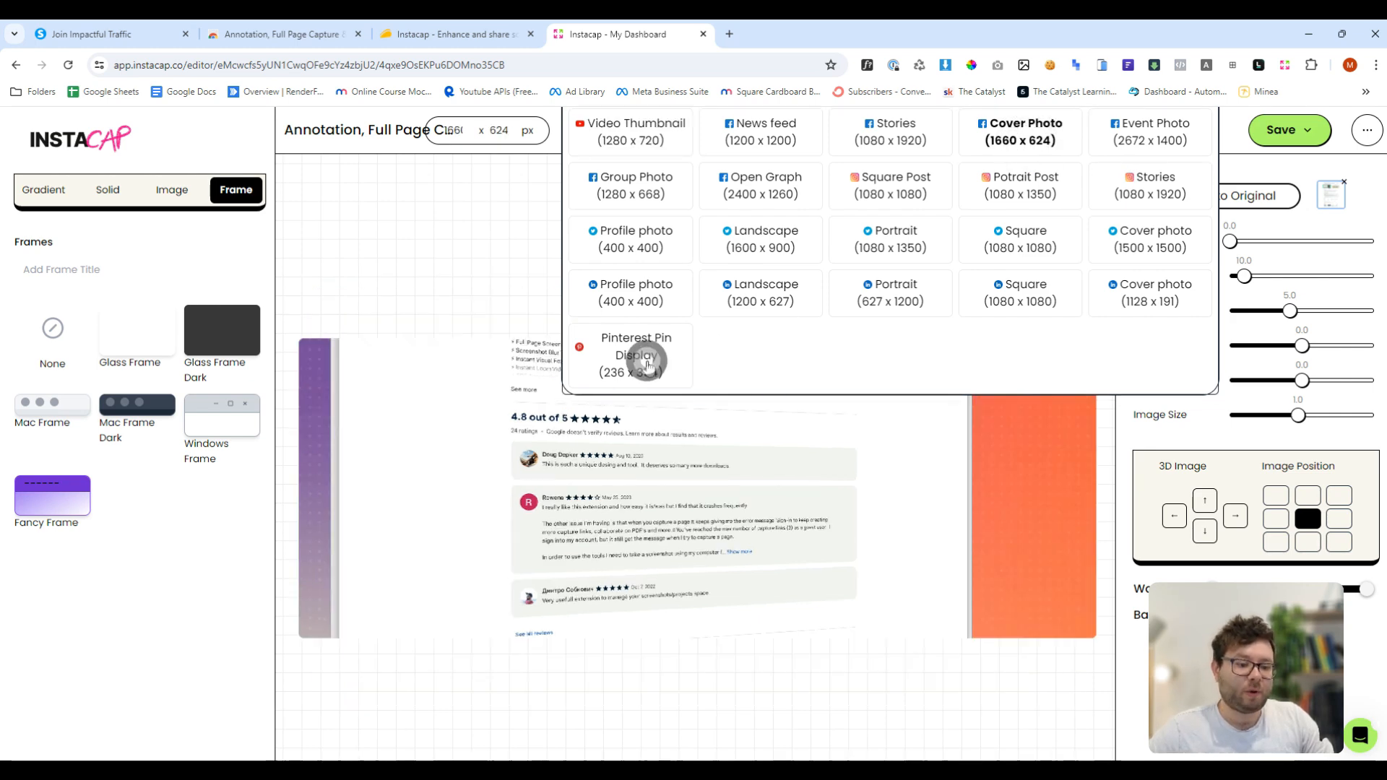
left_click(770, 293)
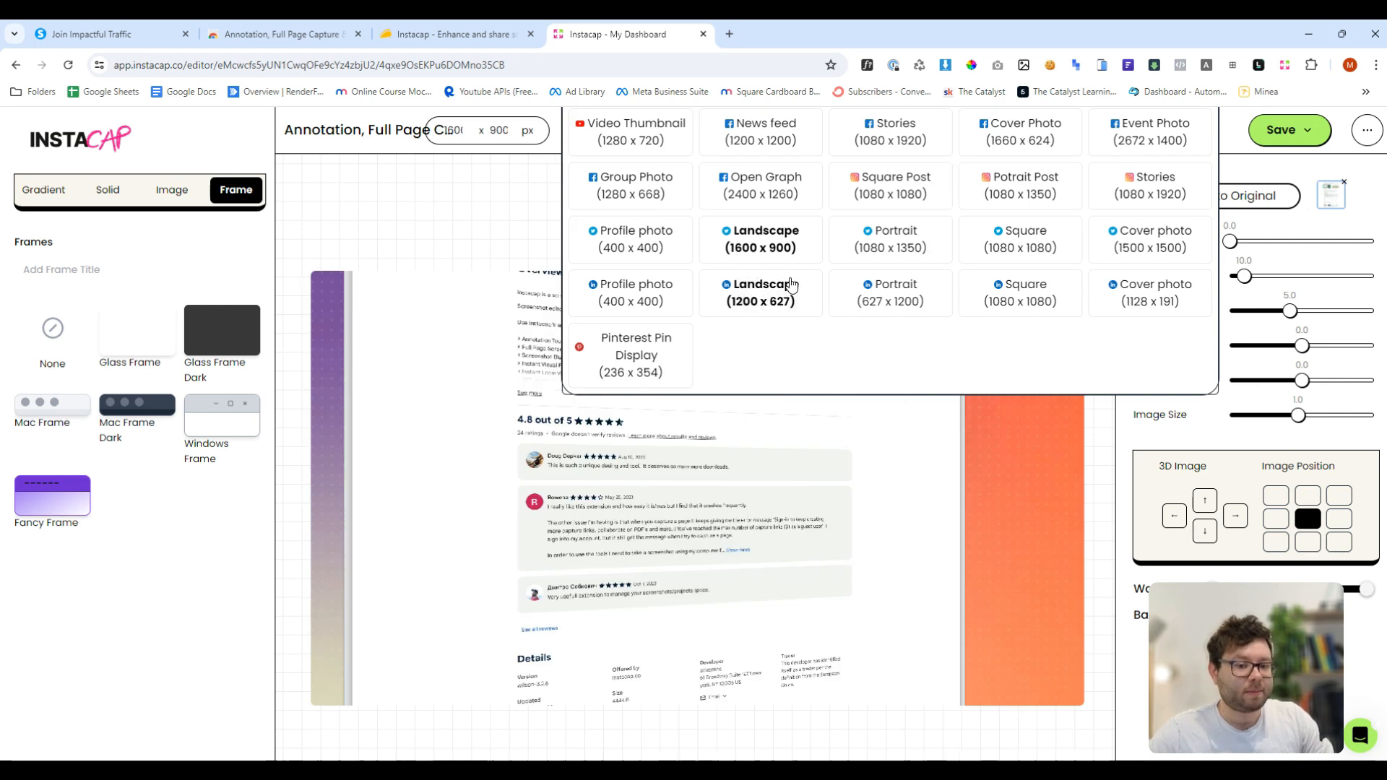
left_click(883, 196)
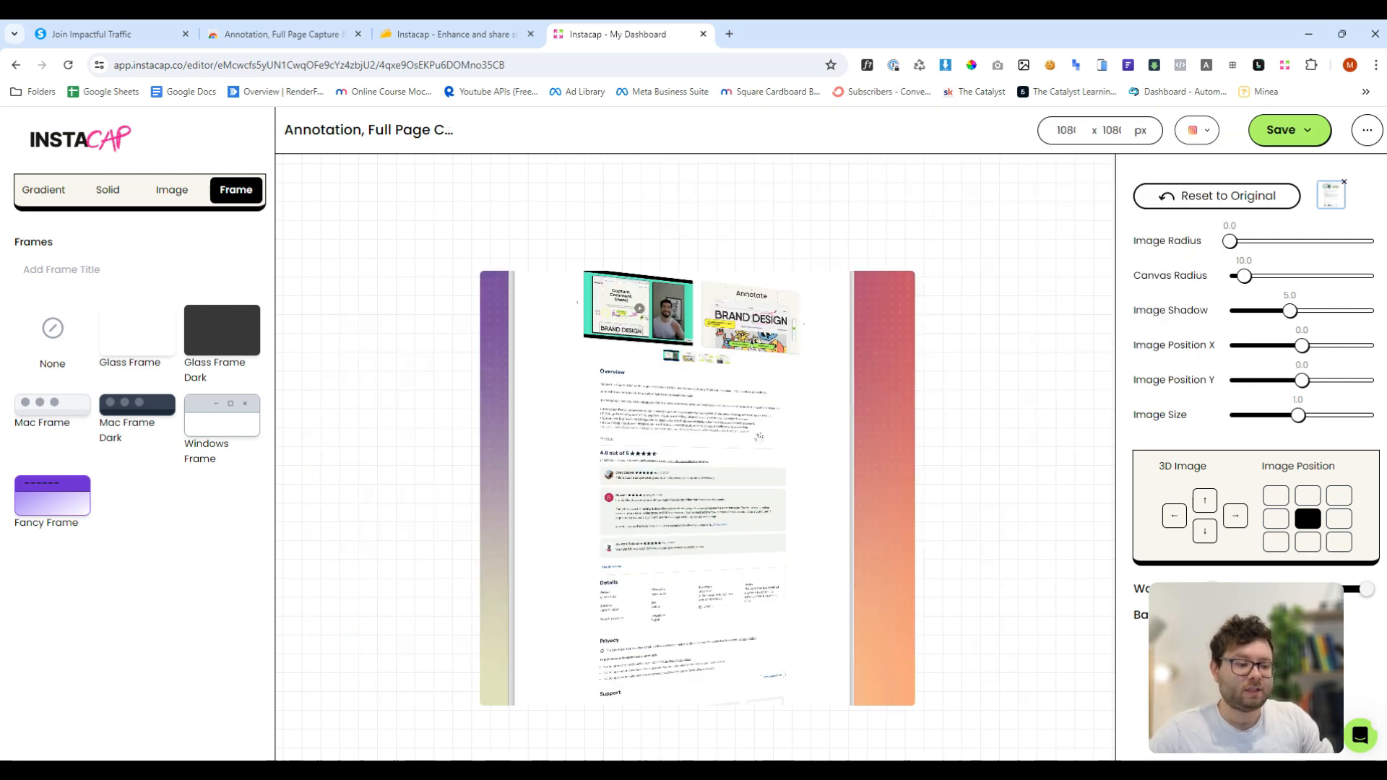
- Download the styled image and preview the downloaded download.png file
left_click(1300, 132)
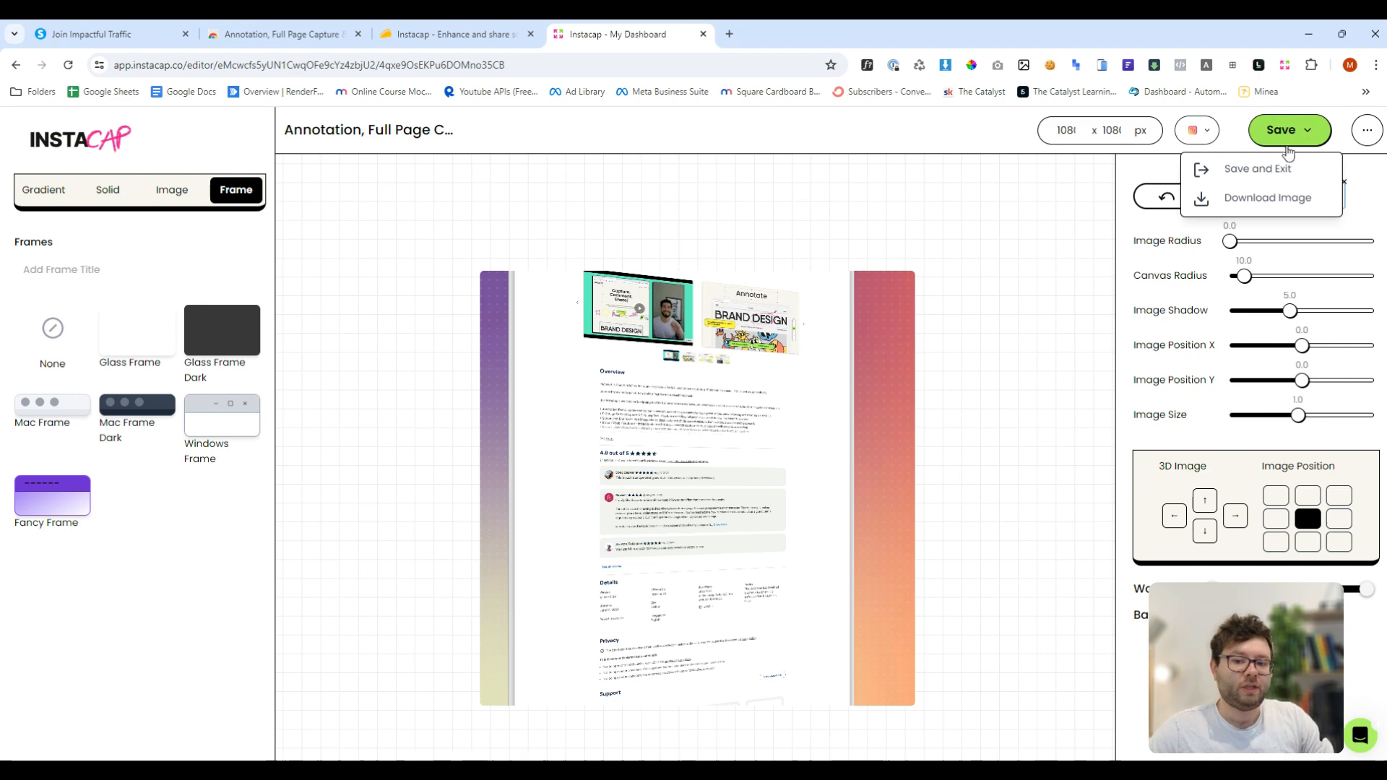
left_click(1258, 202)
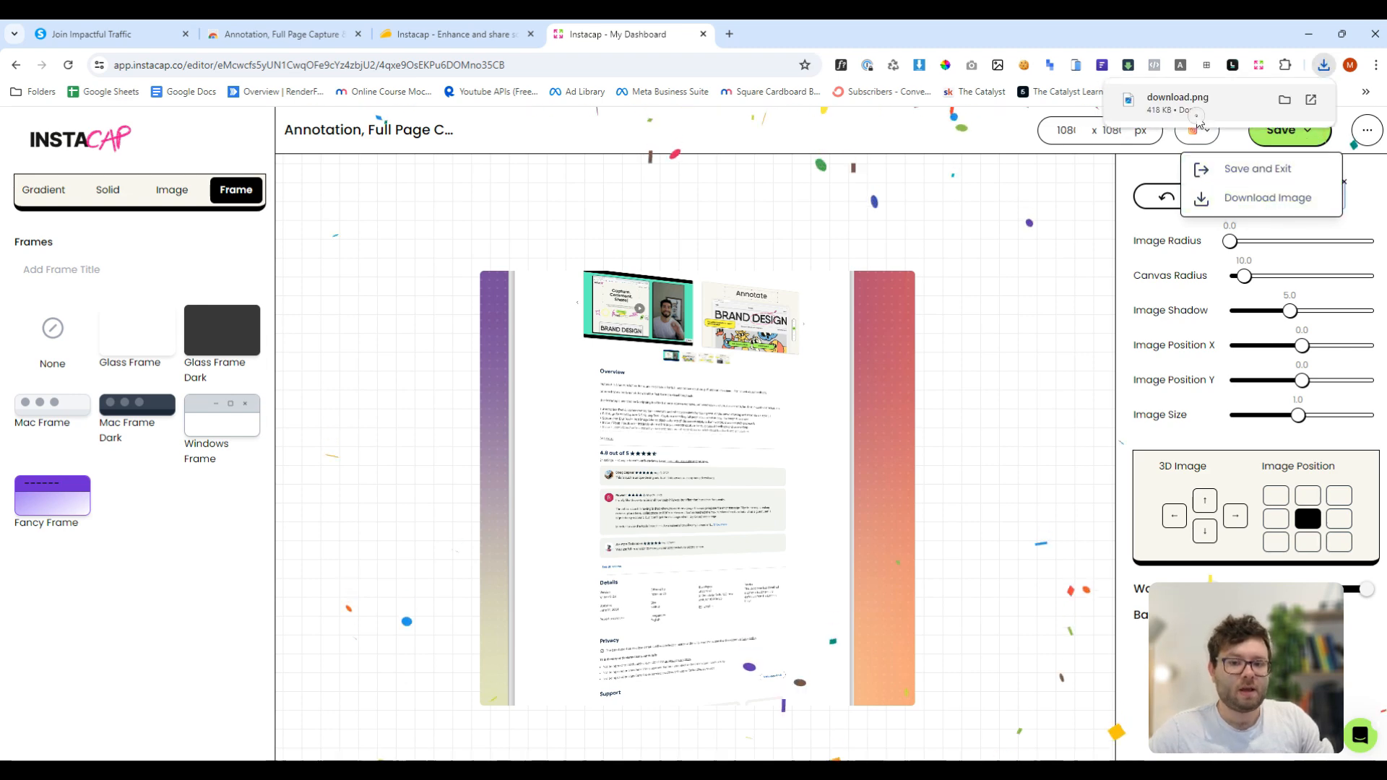
left_click(1196, 114)
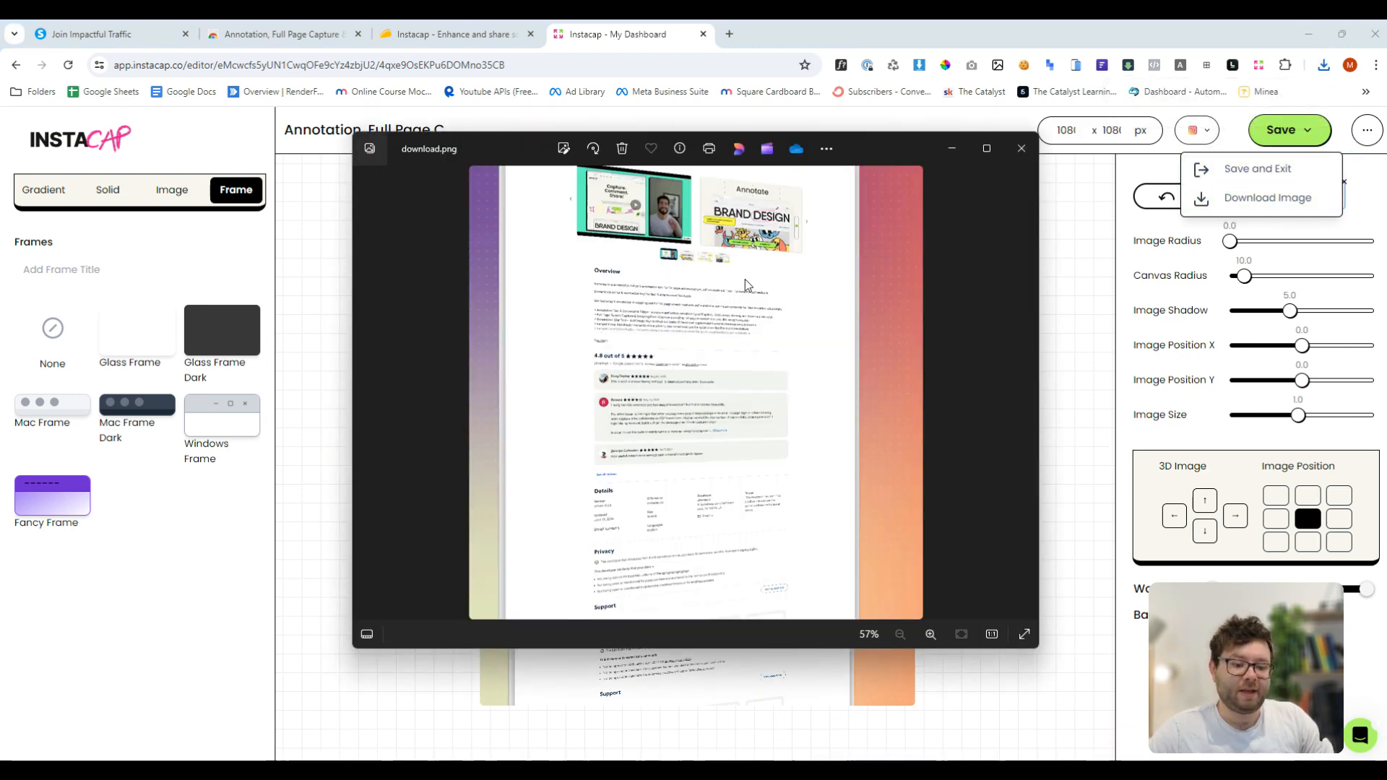
left_click(1021, 148)
- Save and exit the editor, then open the saved capture from the 90Sec Vids project
left_click(1225, 170)
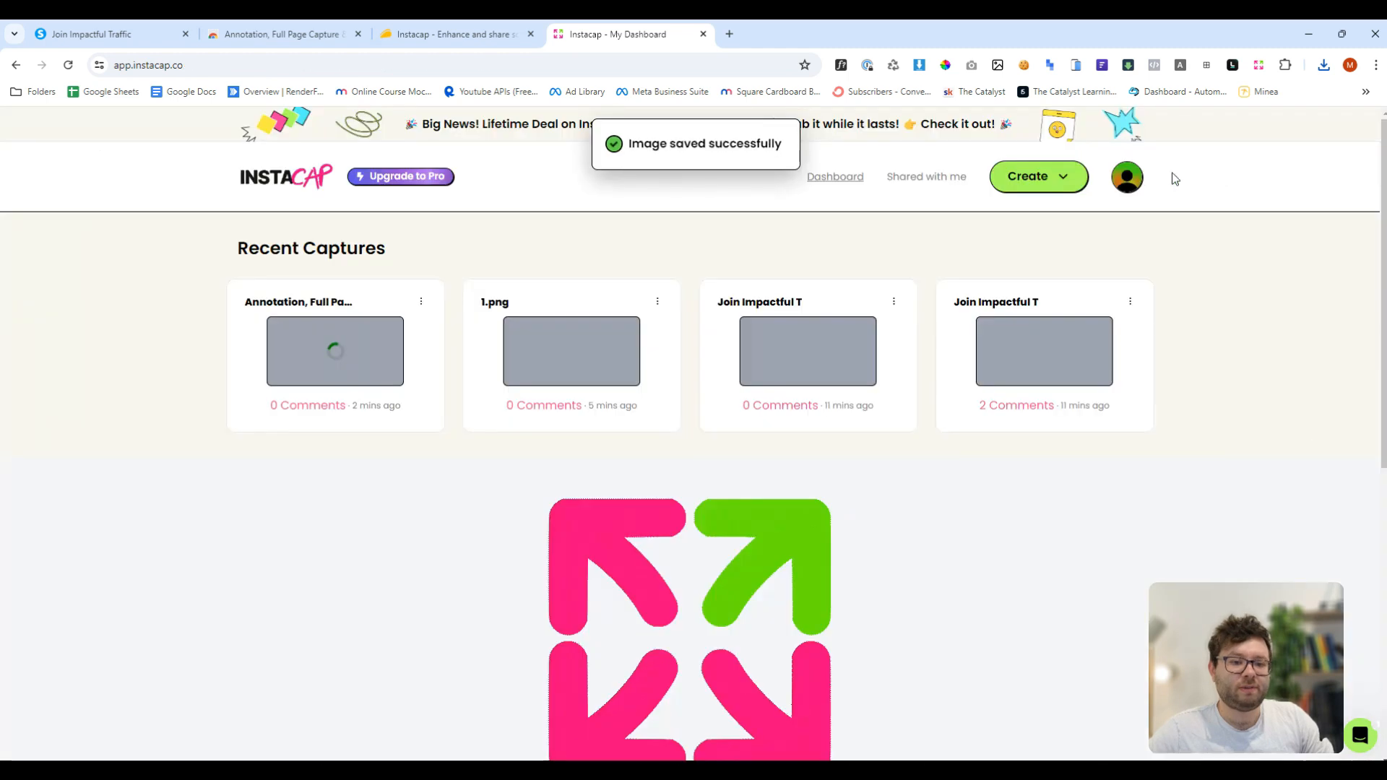
scroll(349, 453, "down", 3)
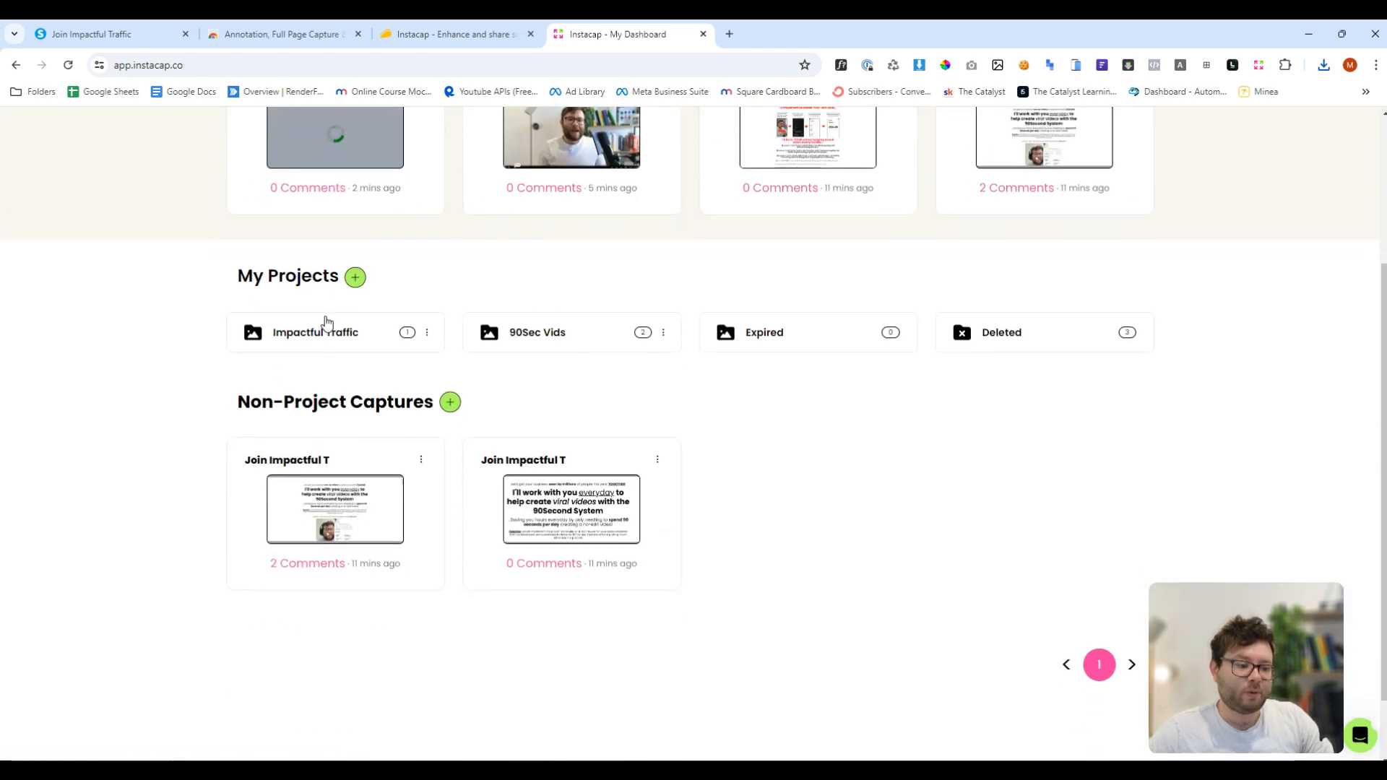
scroll(322, 319, "up", 2)
left_click(542, 437)
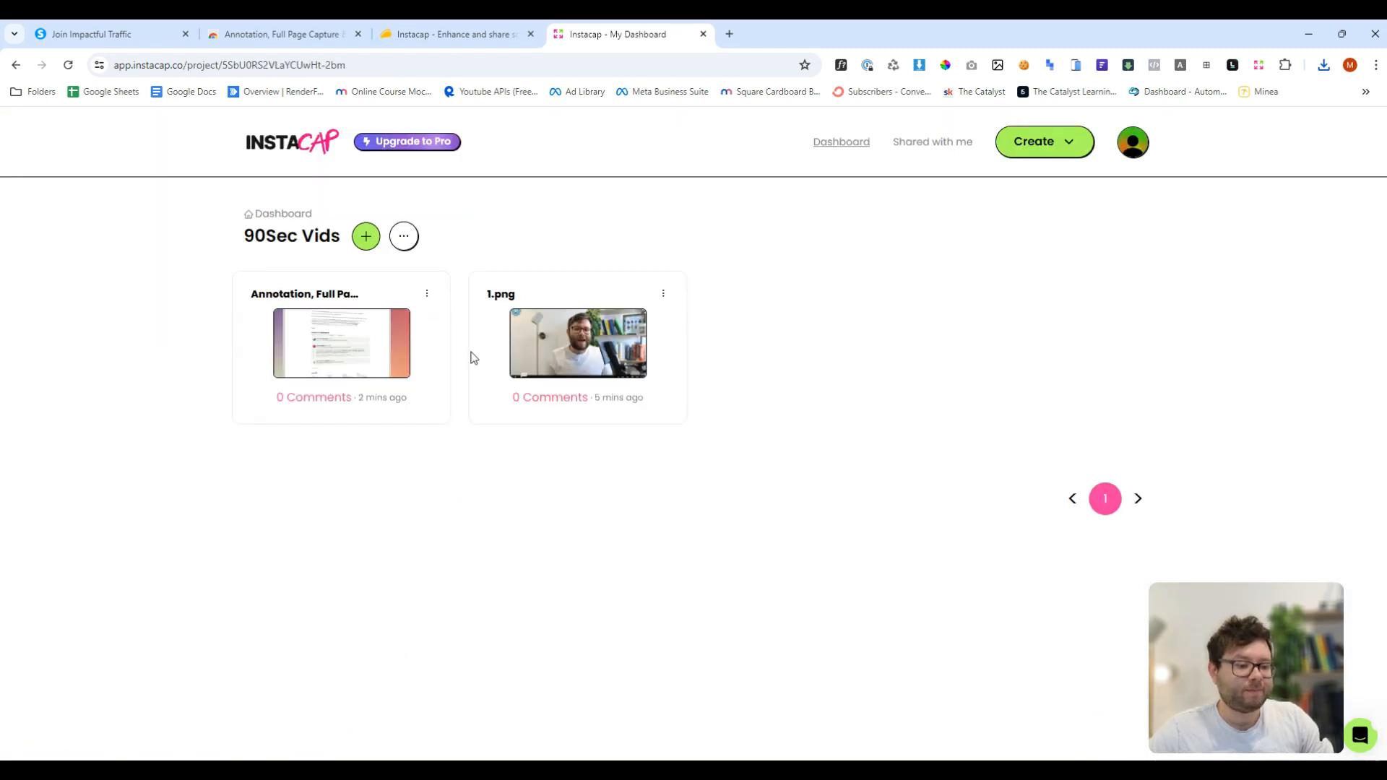
left_click(375, 347)
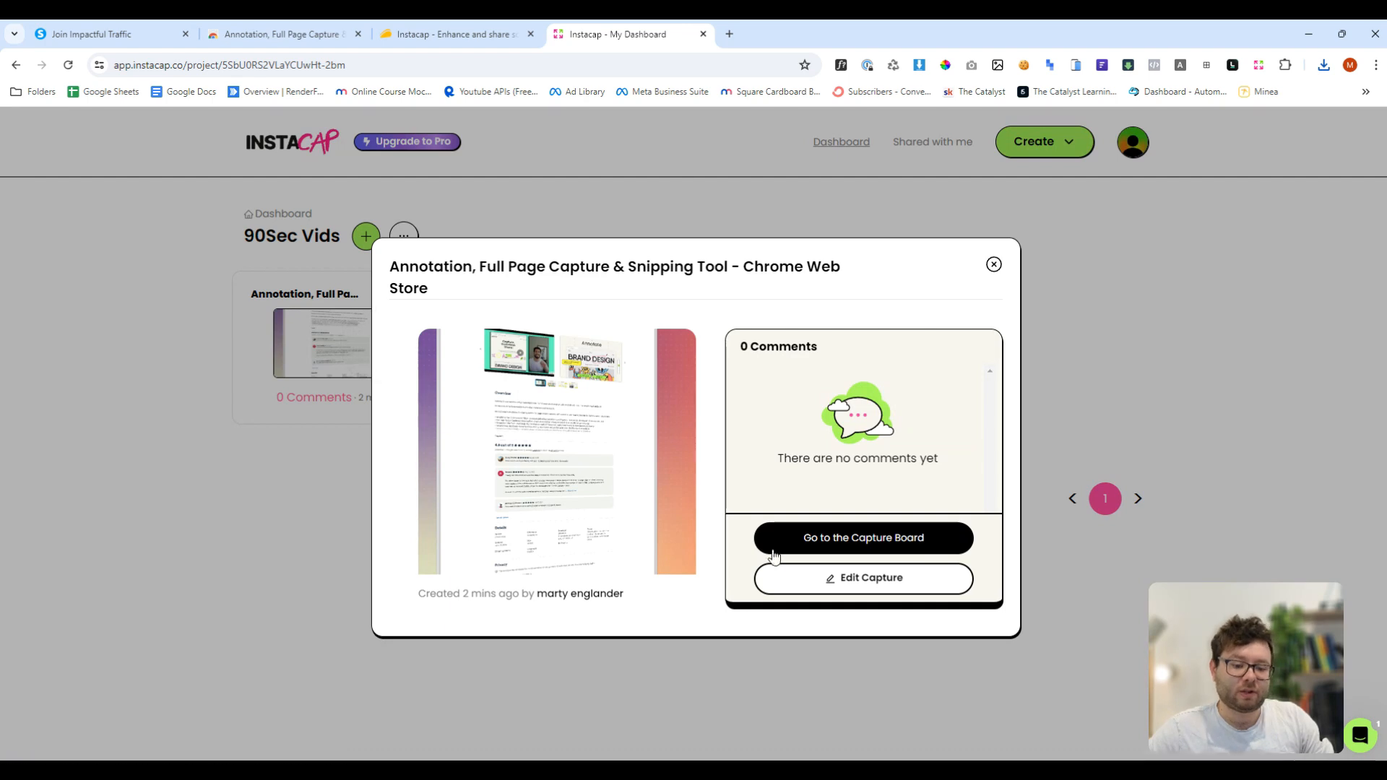
- Switch to the AppSumo Instacap page and review the licence tier pricing
key("ctrl+shift+Tab")
scroll(1207, 349, "up", 6)
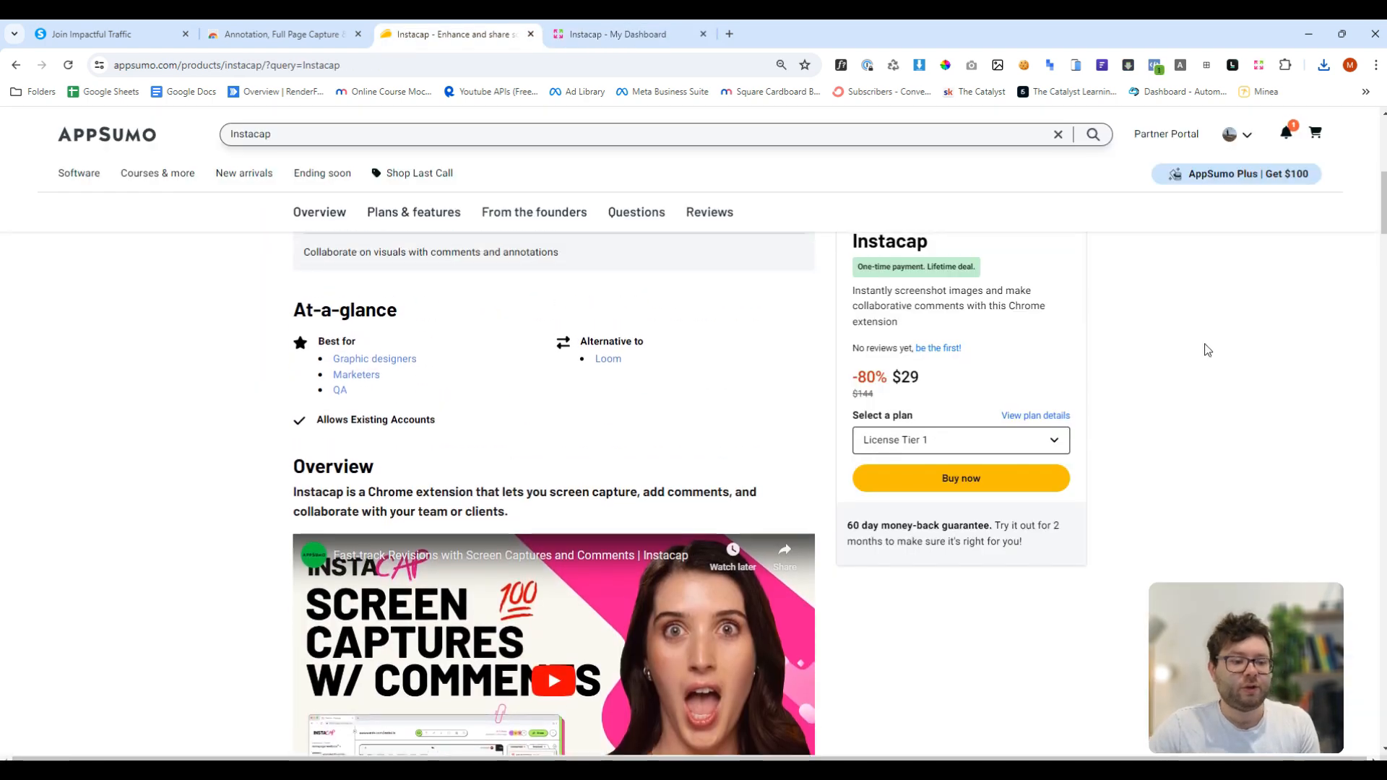
scroll(1293, 245, "up", 5)
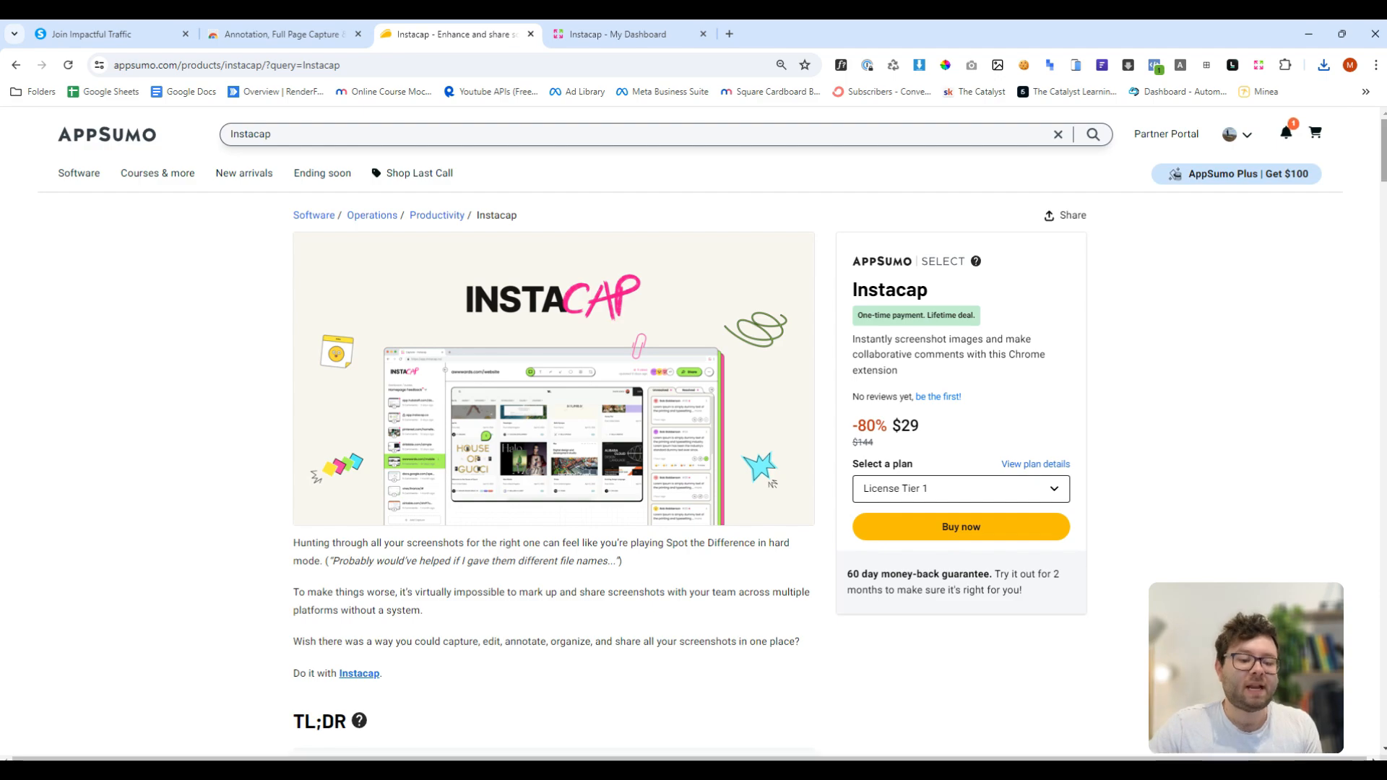
left_click_drag(1381, 170, 1381, 514)
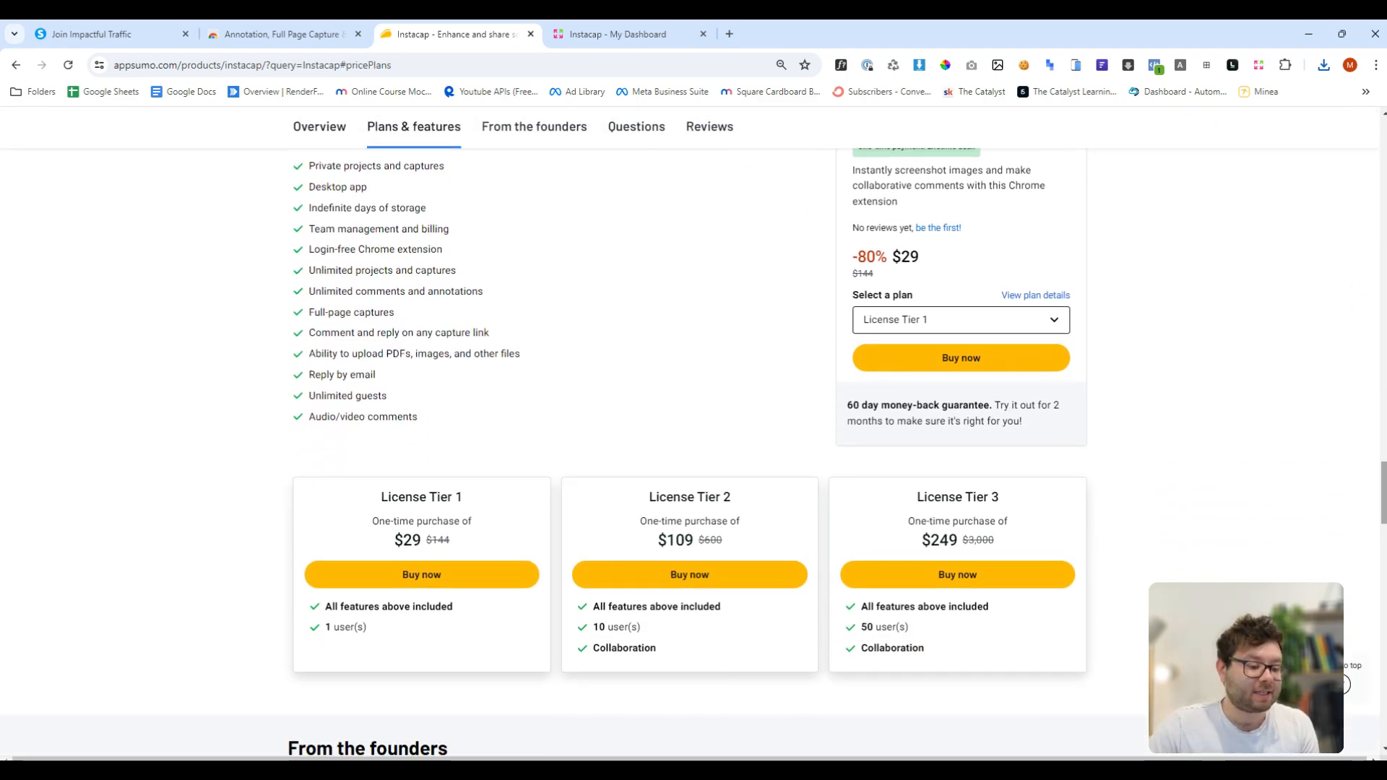
- Examine License Tier 1 and the list of features included in all Instacap plans
triple_click(421, 497)
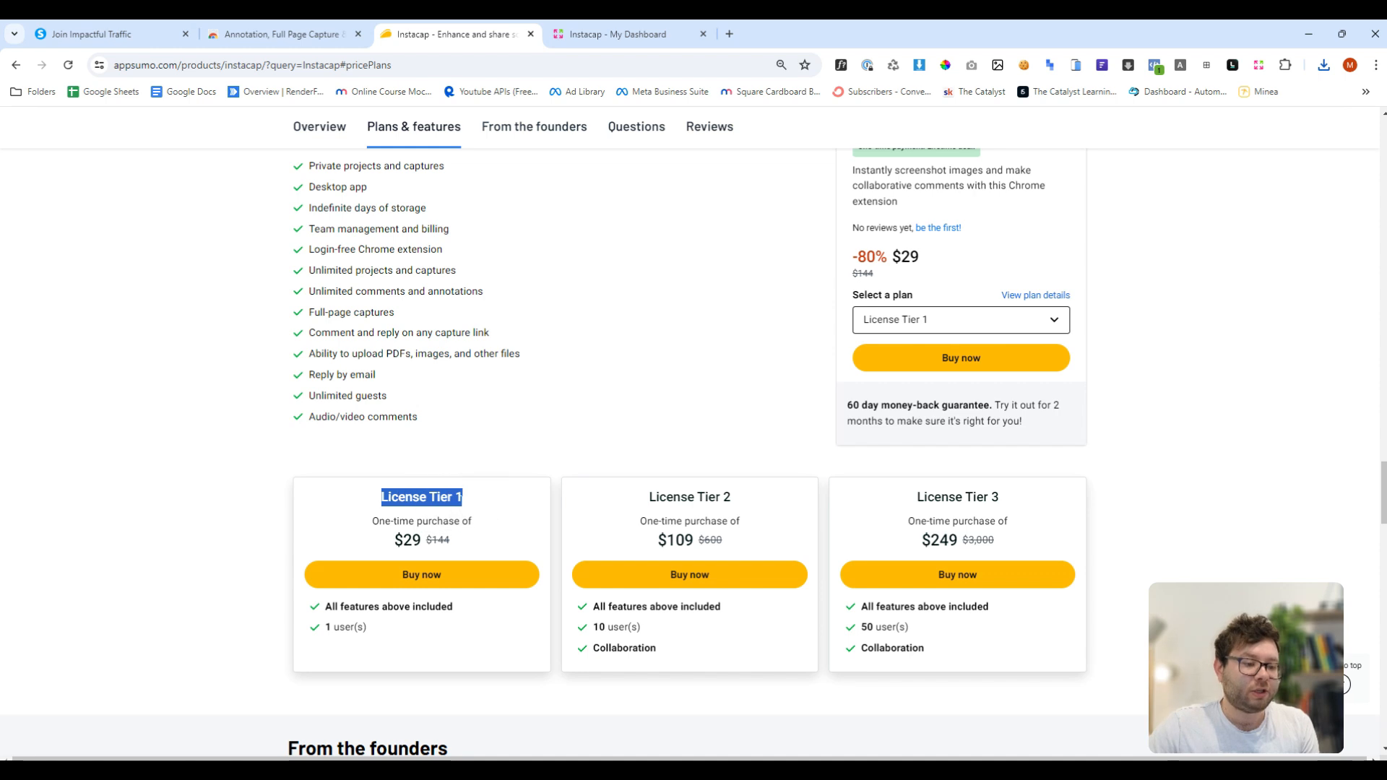
scroll(407, 376, "up", 2)
scroll(406, 376, "down", 1)
scroll(407, 377, "down", 1)
scroll(433, 419, "up", 1)
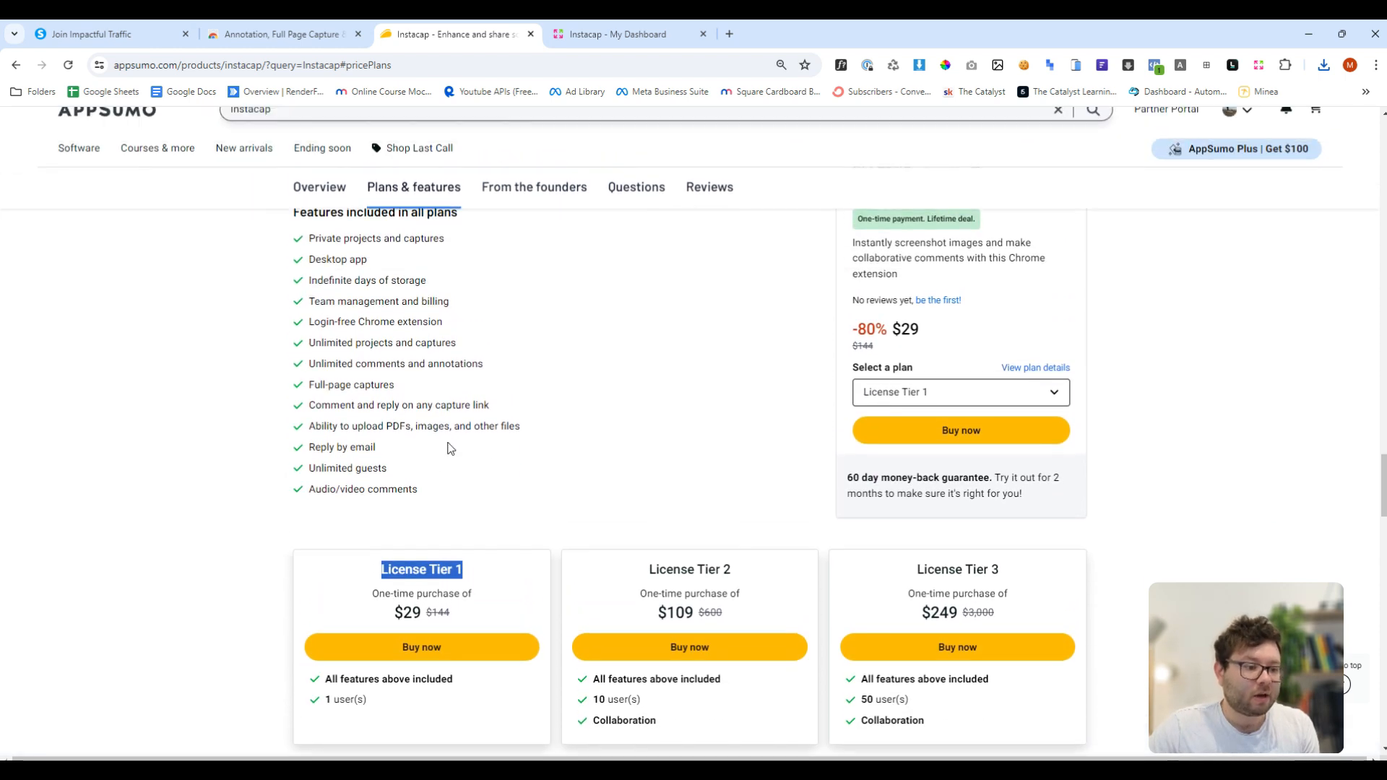
left_click_drag(389, 468, 385, 364)
scroll(376, 383, "up", 2)
left_click(370, 407)
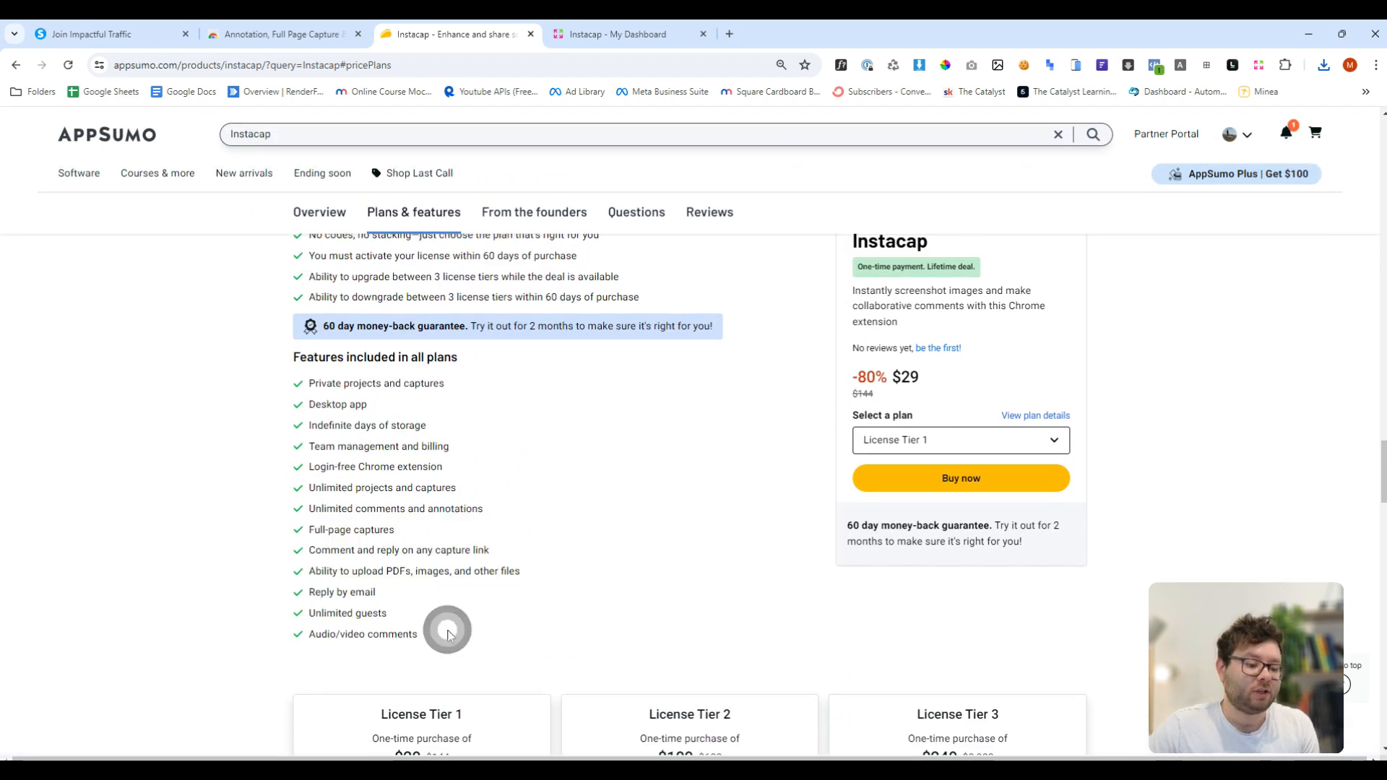
left_click_drag(448, 629, 329, 426)
left_click(504, 505)
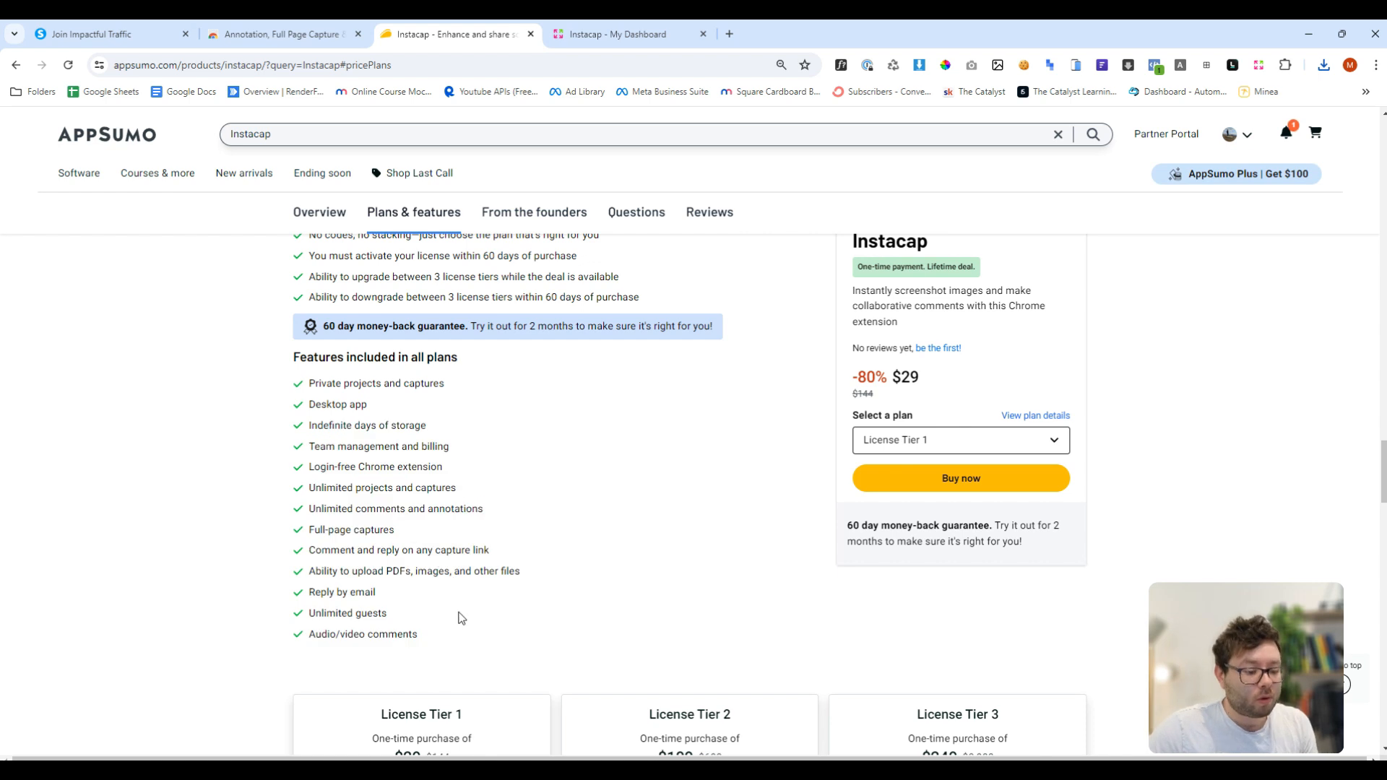
left_click_drag(449, 628, 357, 449)
scroll(356, 448, "up", 1)
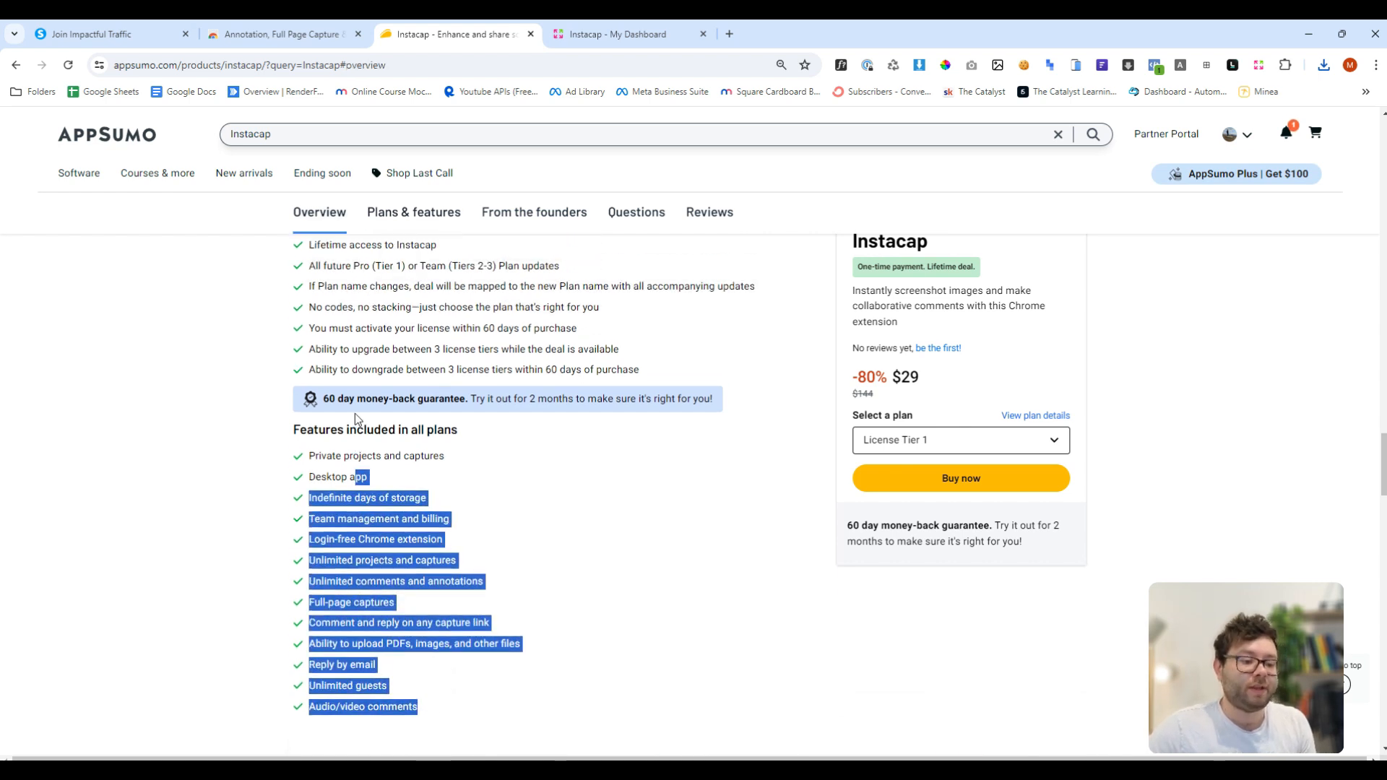
- Compare License Tier 2's price, user count and collaboration feature with the other licence tiers
scroll(433, 433, "down", 4)
left_click(647, 454)
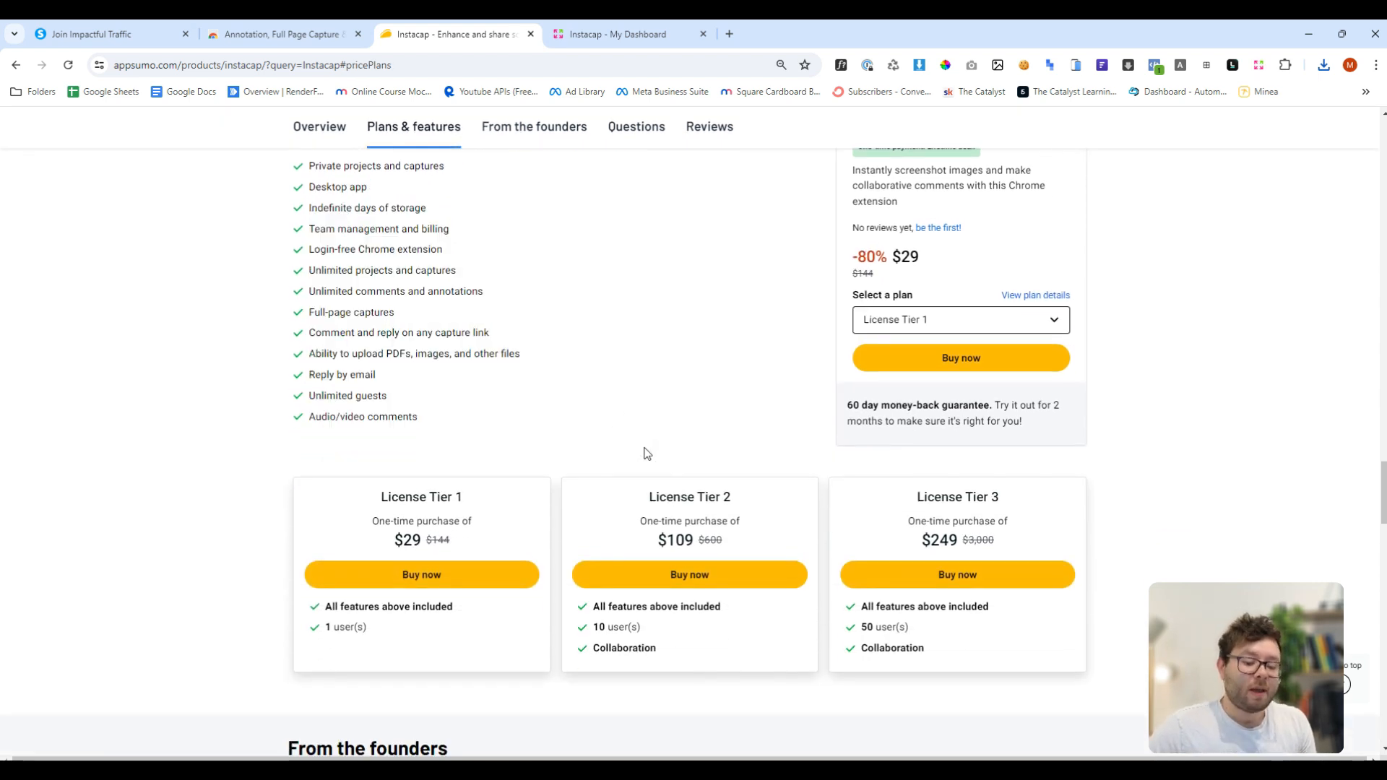
left_click_drag(619, 627, 593, 630)
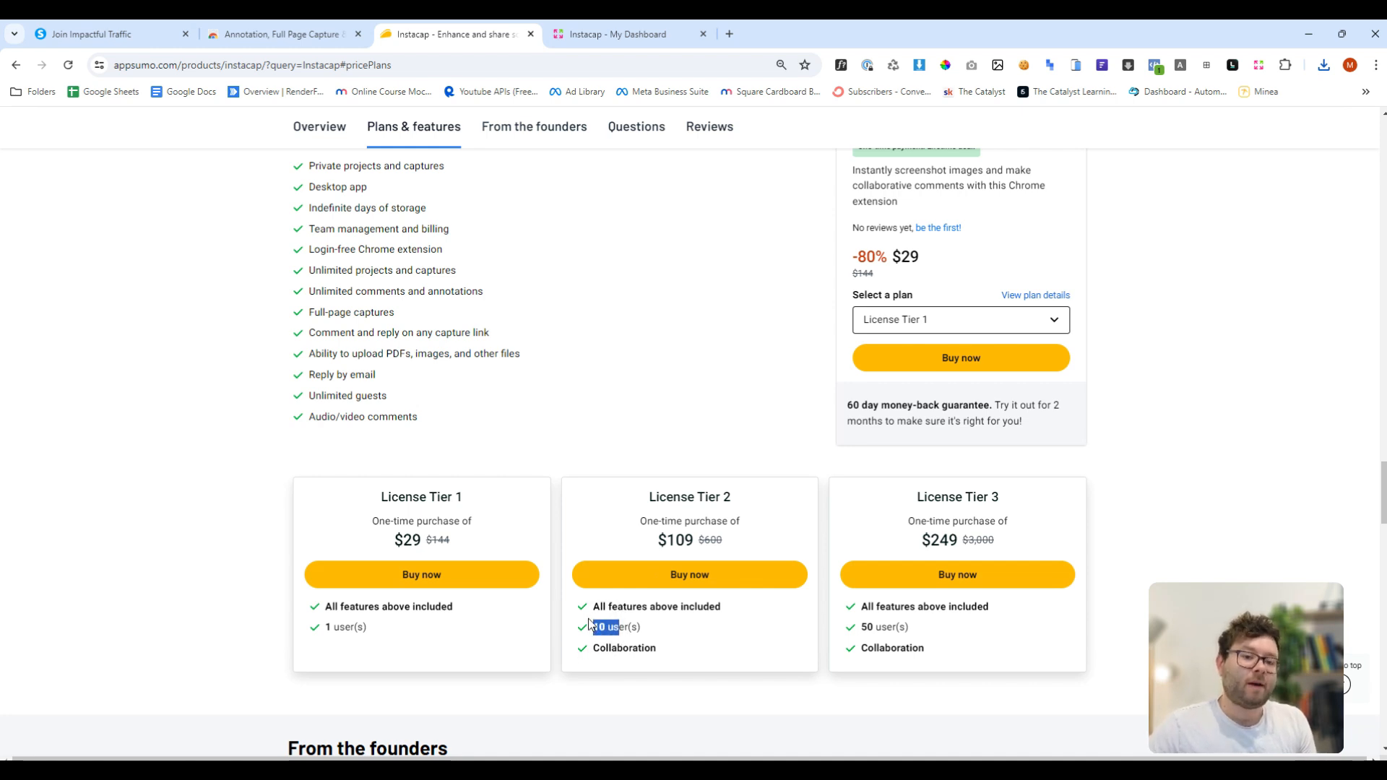
left_click_drag(682, 497, 650, 499)
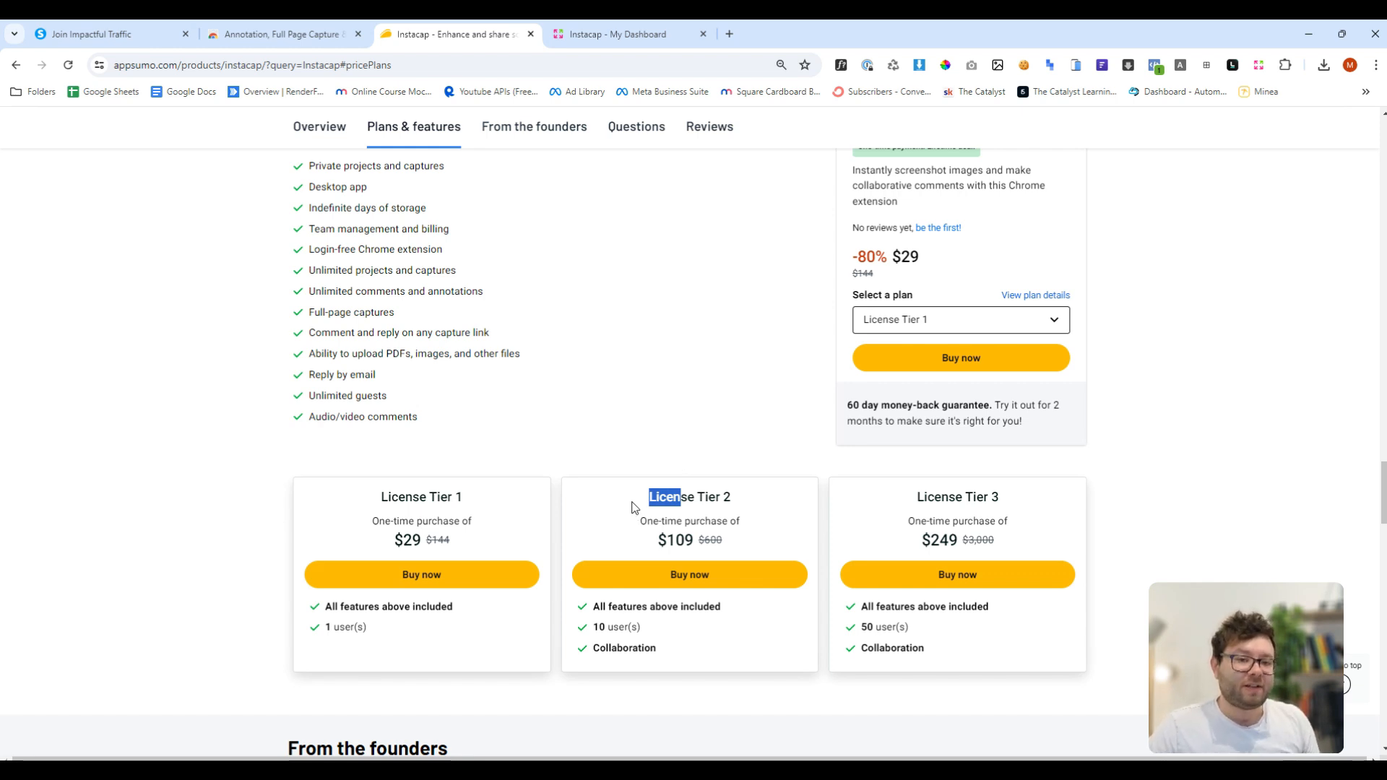
triple_click(728, 497)
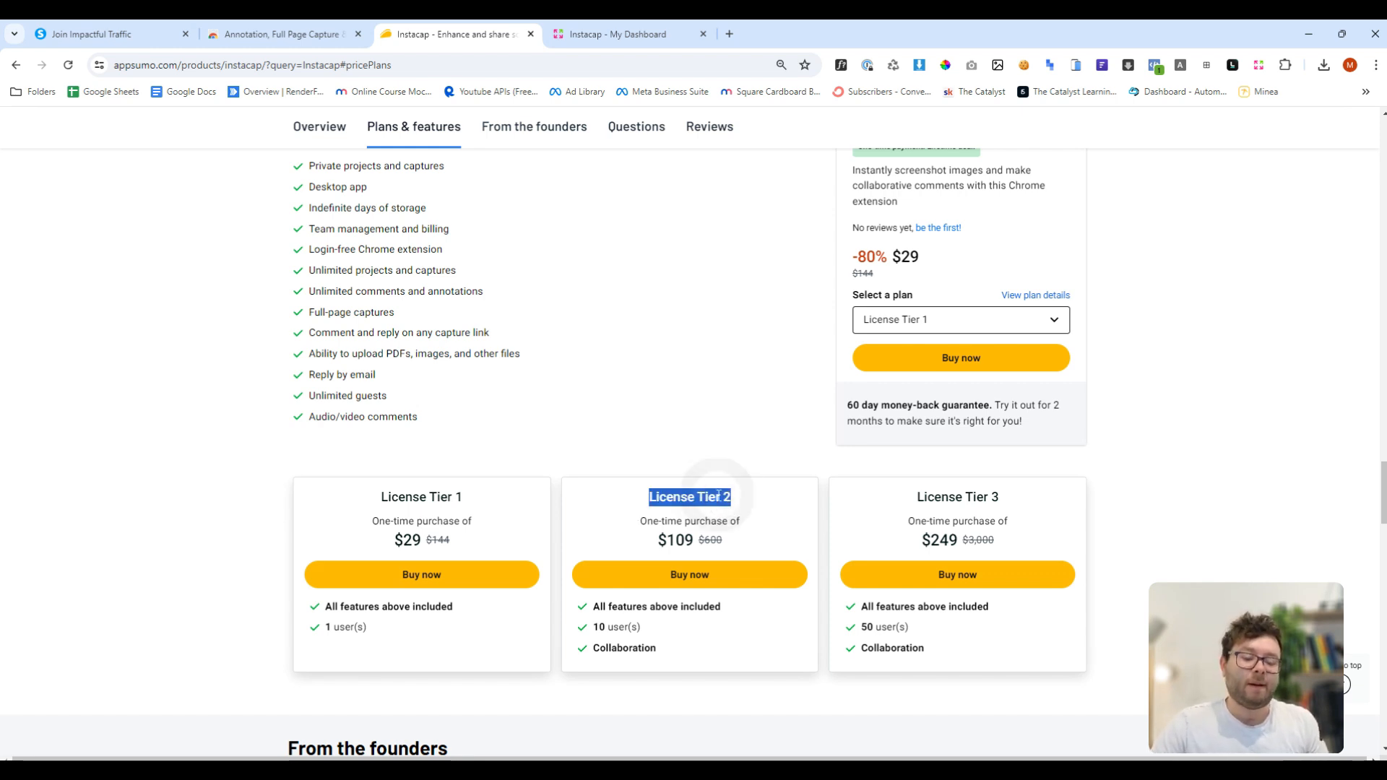